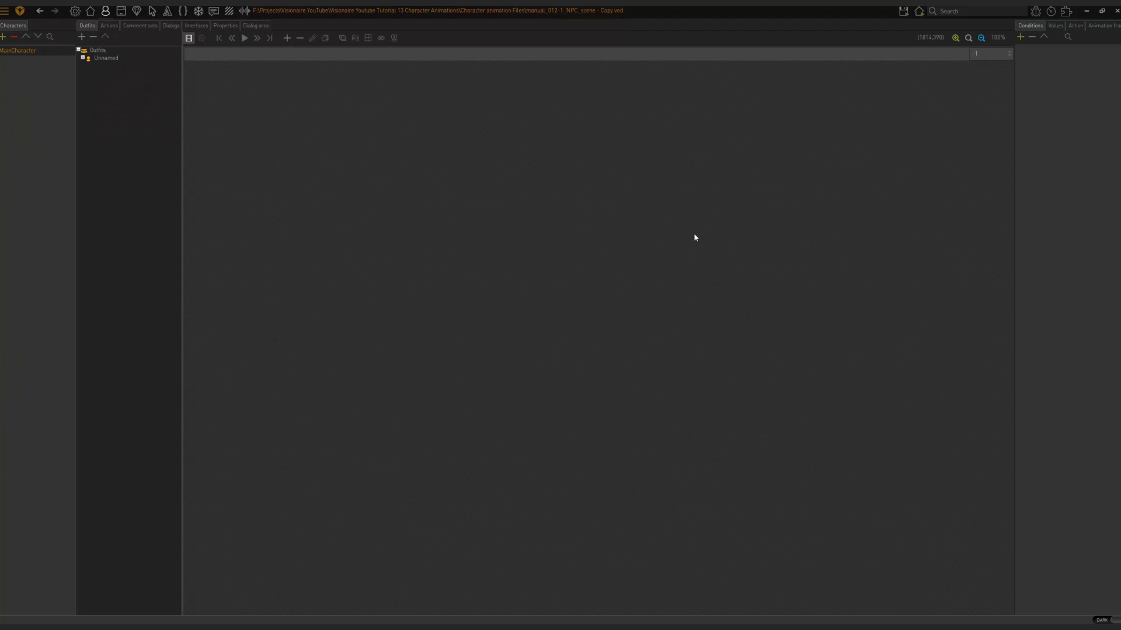
Step: Rename the main character's unnamed outfit to "default"
double_click(109, 60)
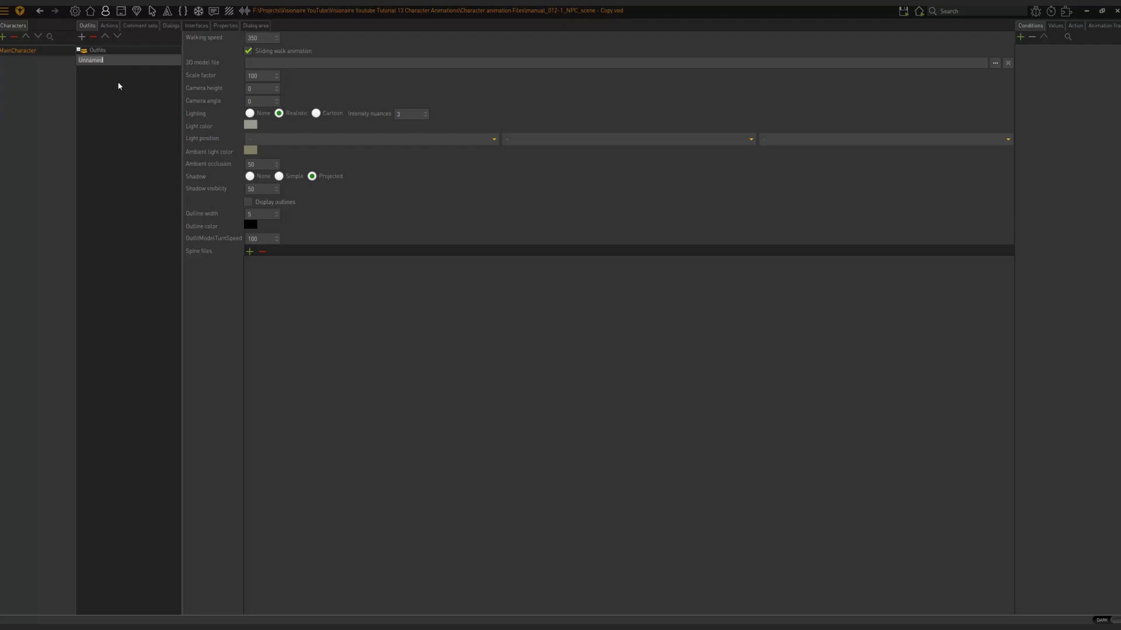
type("default")
key("Return")
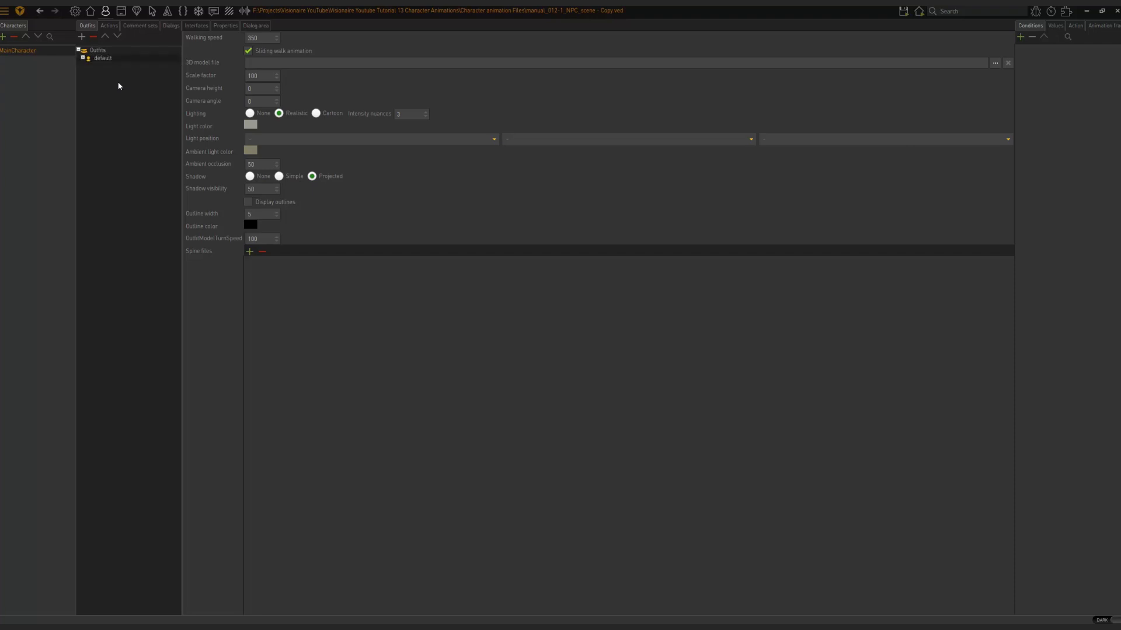
Step: Expand the outfit's walk animations and examine the right, back, left and front character graphics
left_click(83, 58)
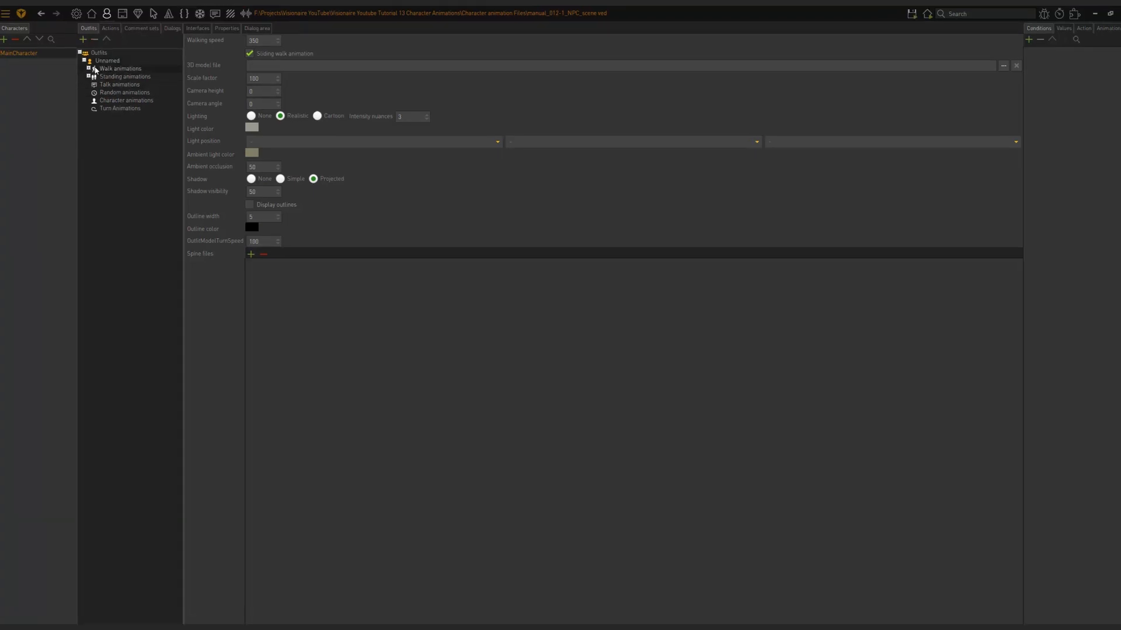
left_click(89, 69)
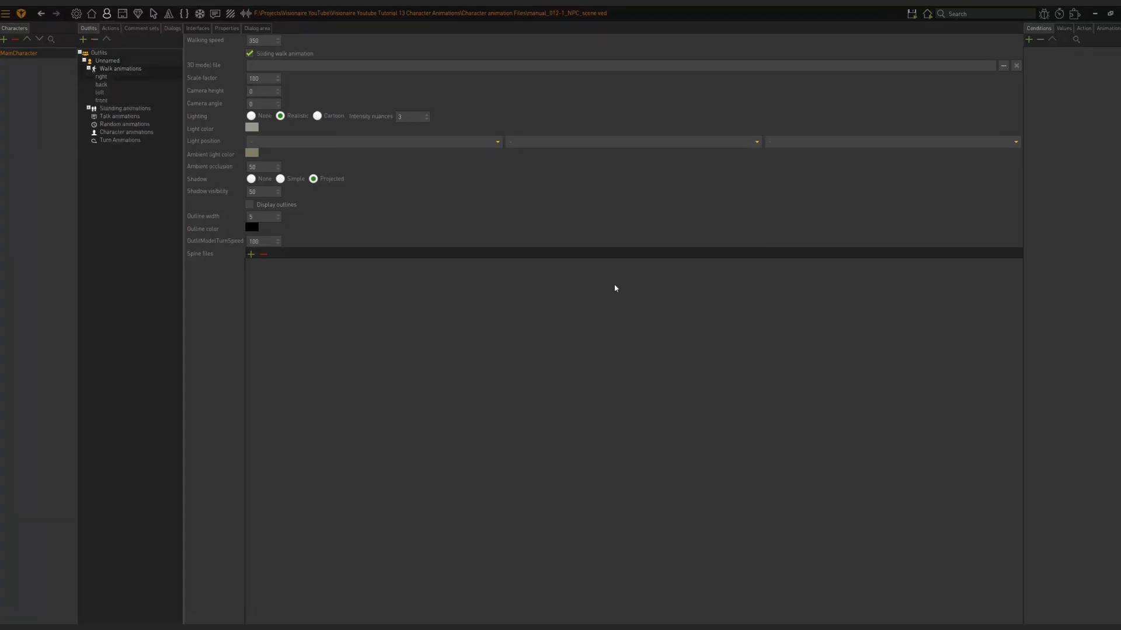
left_click(105, 76)
left_click(102, 85)
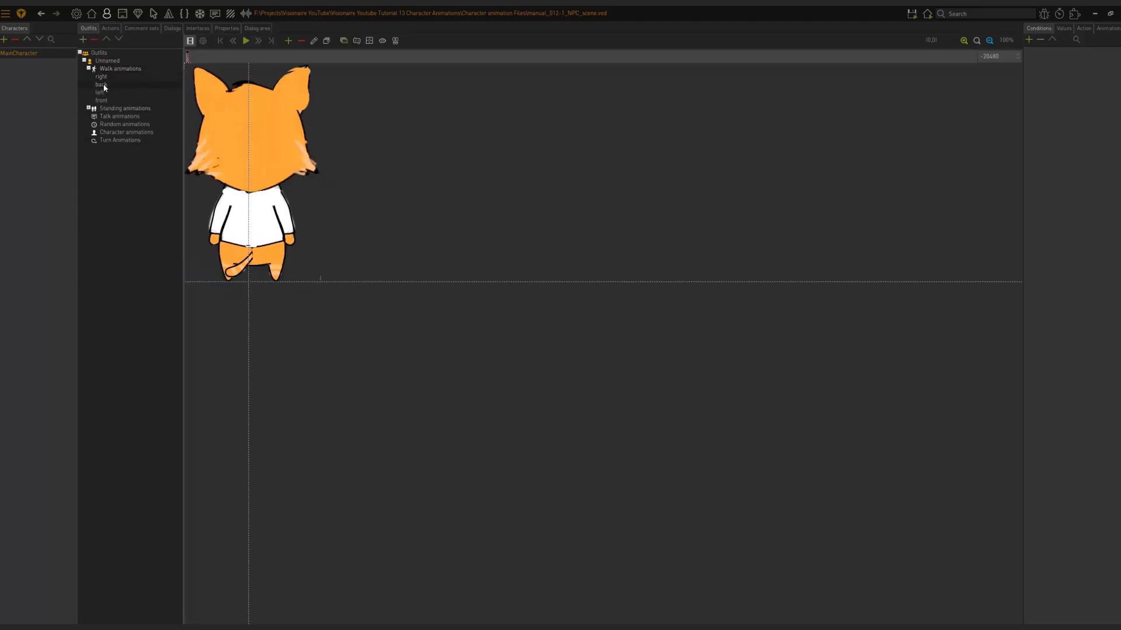
left_click(100, 92)
left_click(102, 102)
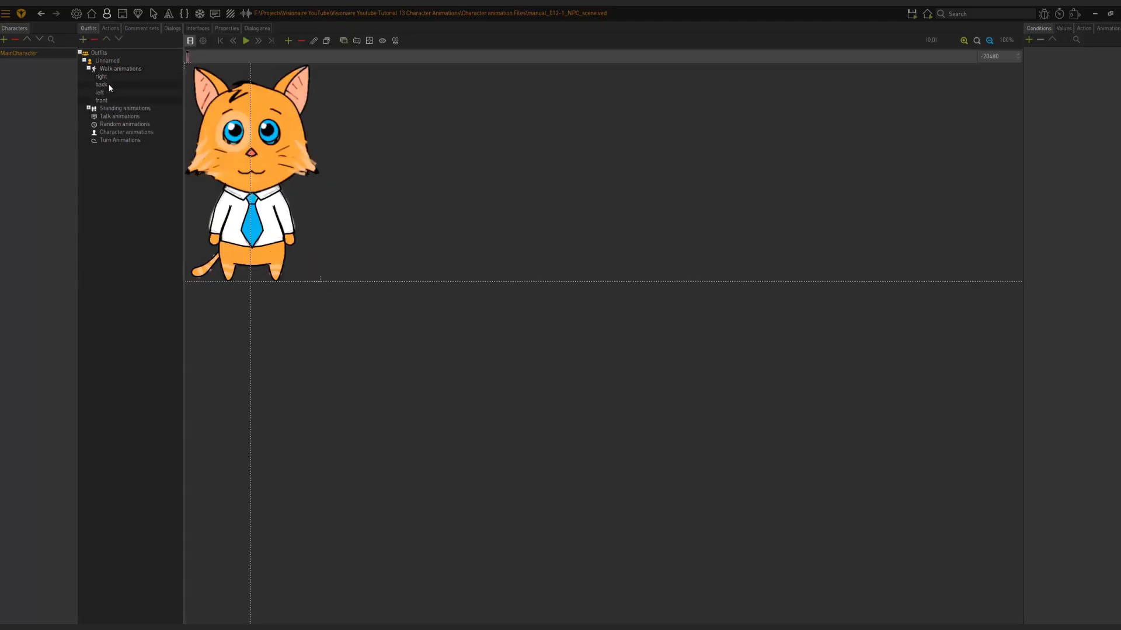
left_click(110, 77)
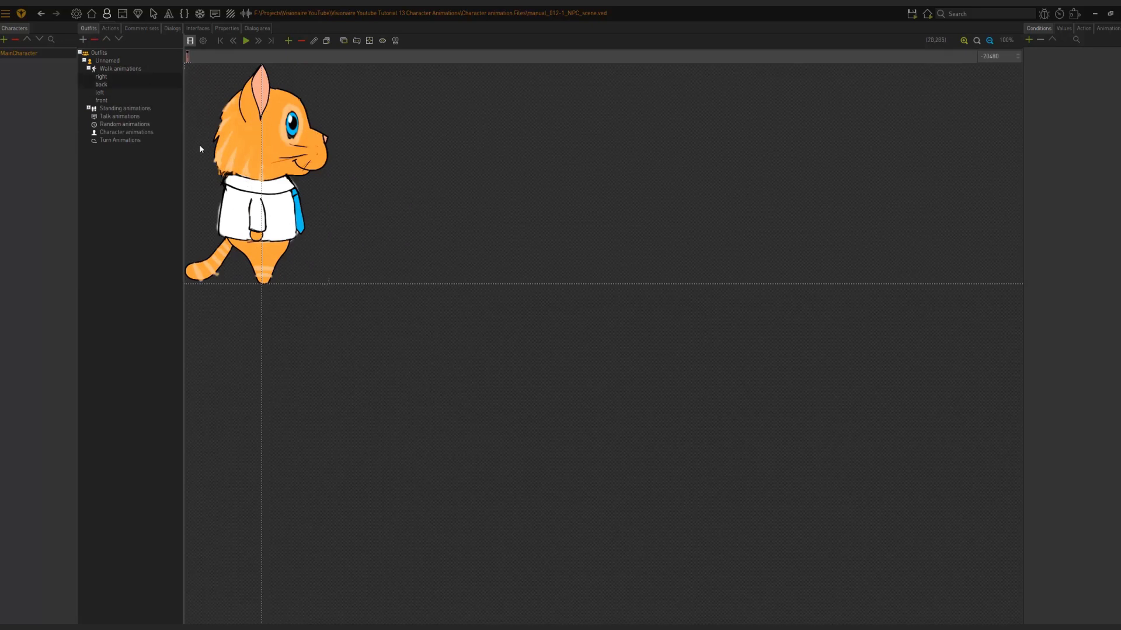
left_click(102, 85)
left_click(100, 92)
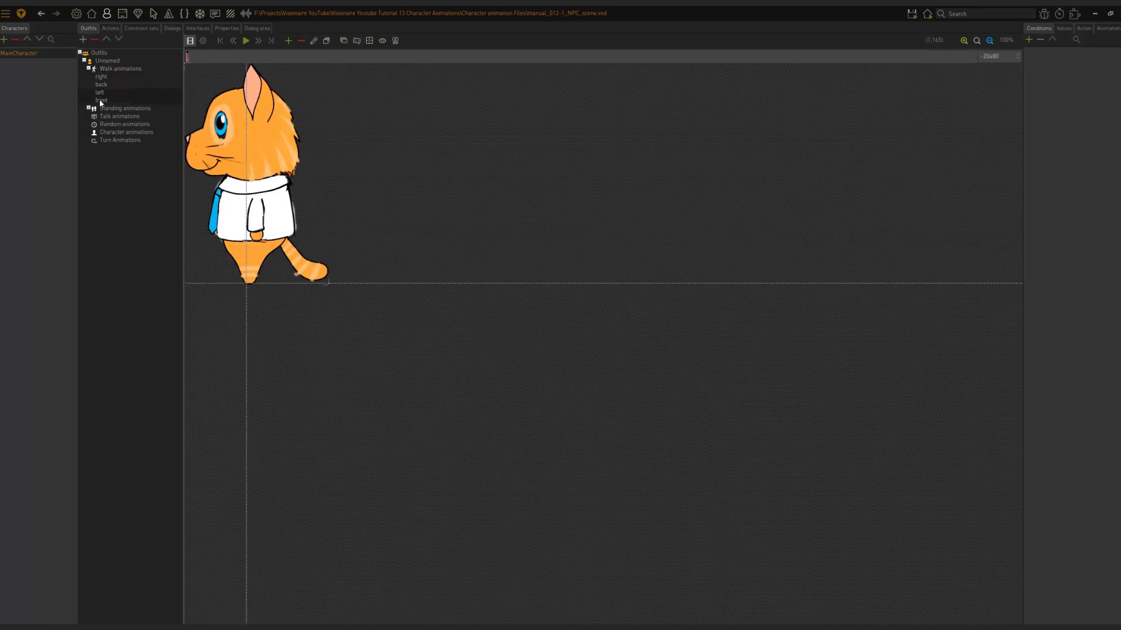
left_click(100, 100)
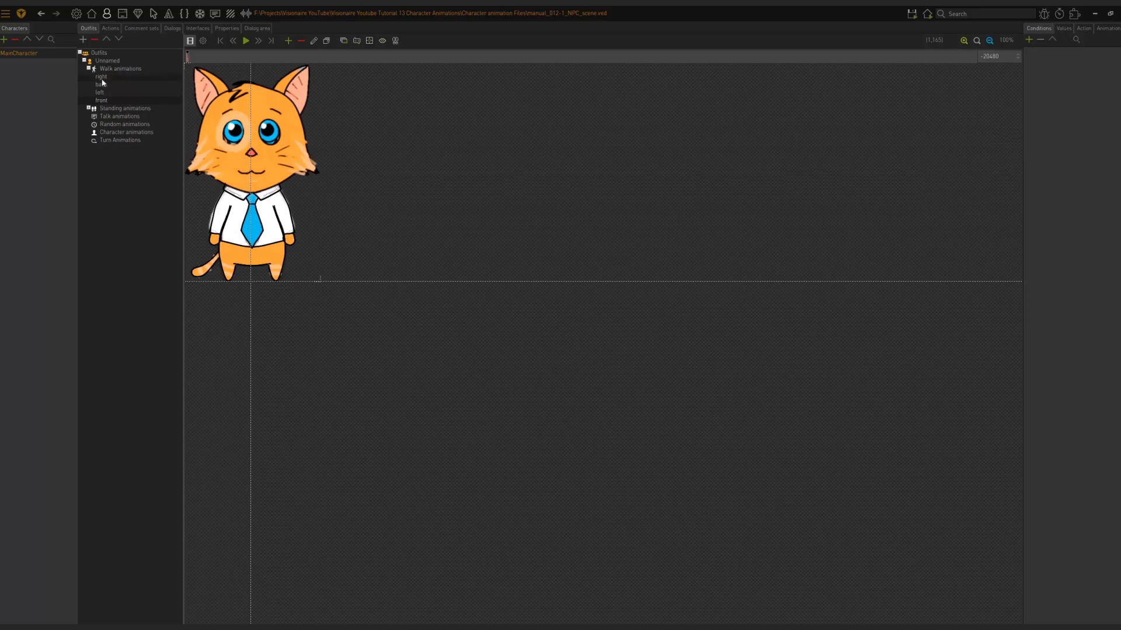
left_click(101, 76)
left_click(102, 85)
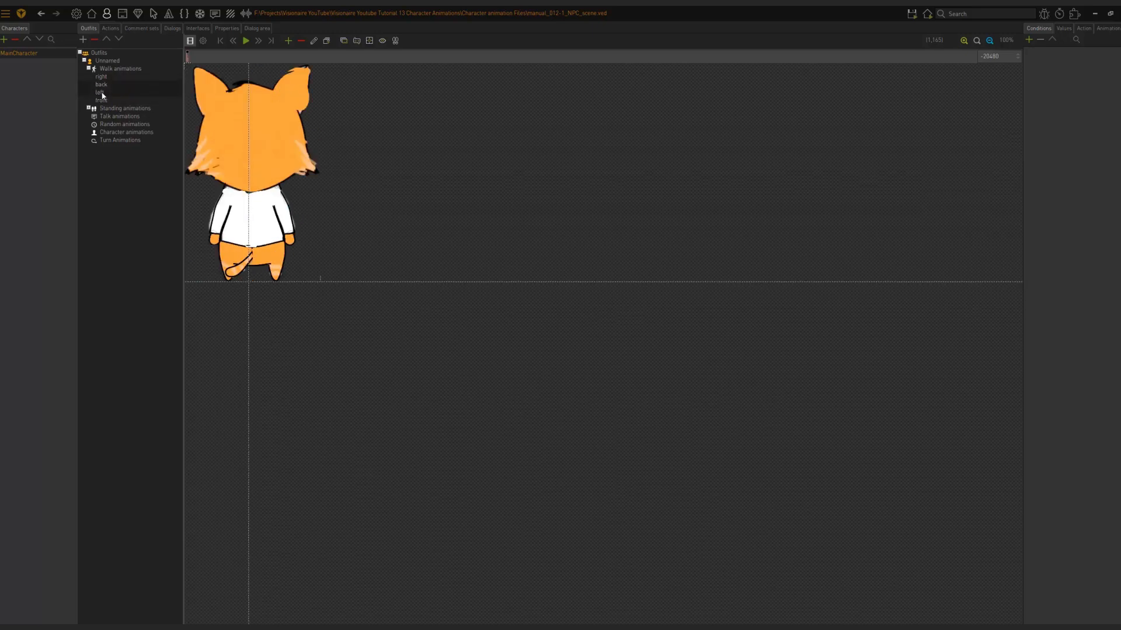
left_click(100, 92)
left_click(101, 100)
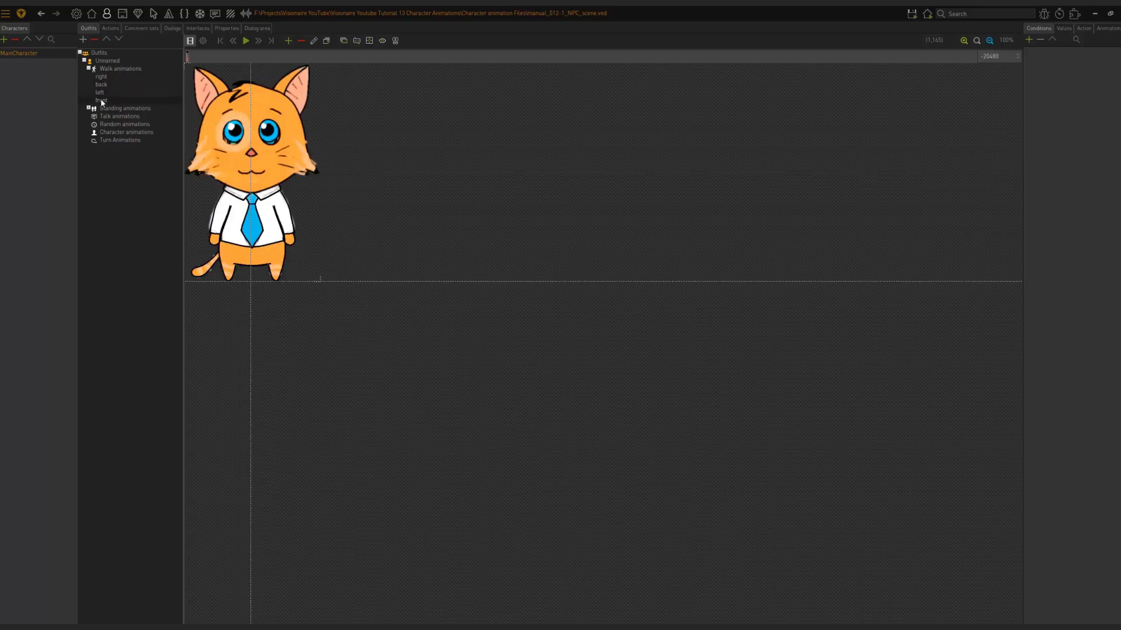
left_click(111, 77)
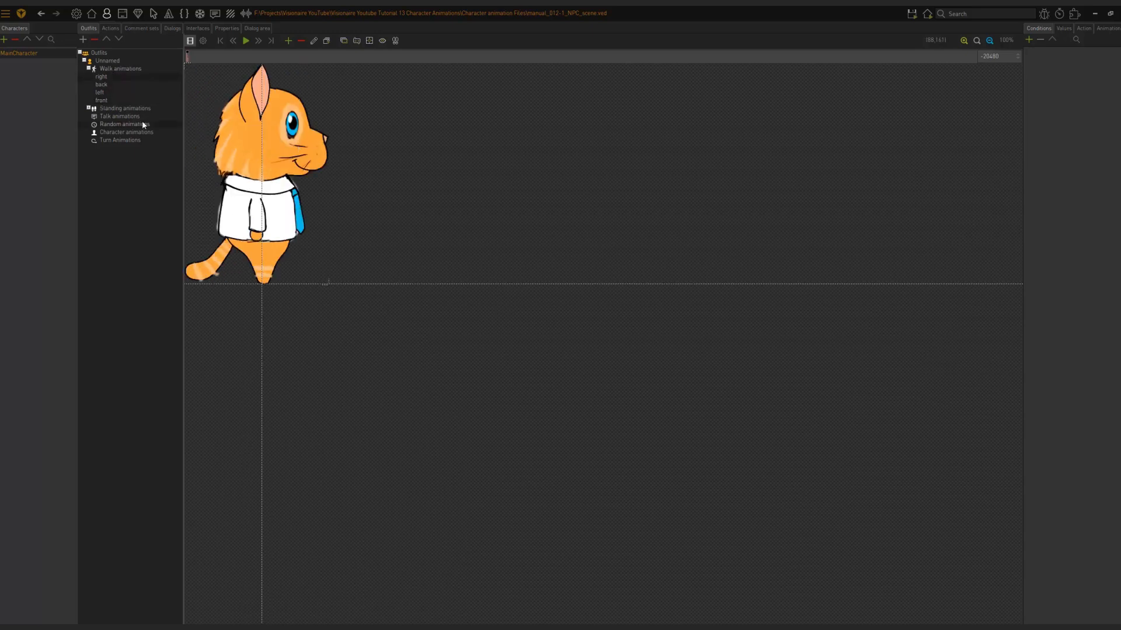
left_click(117, 86)
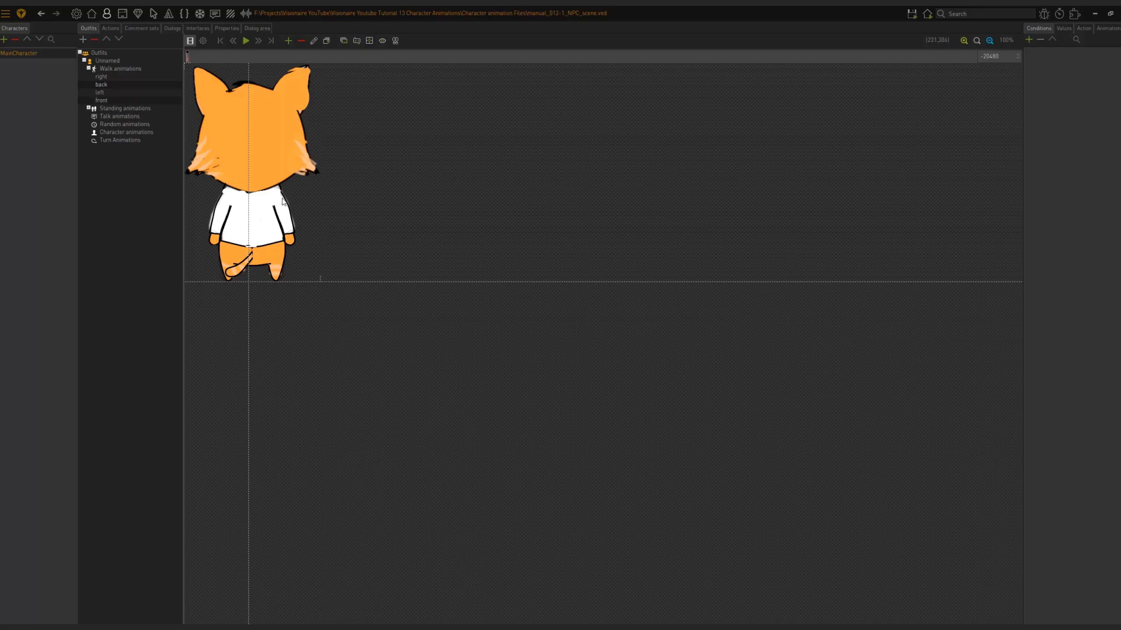
left_click(99, 93)
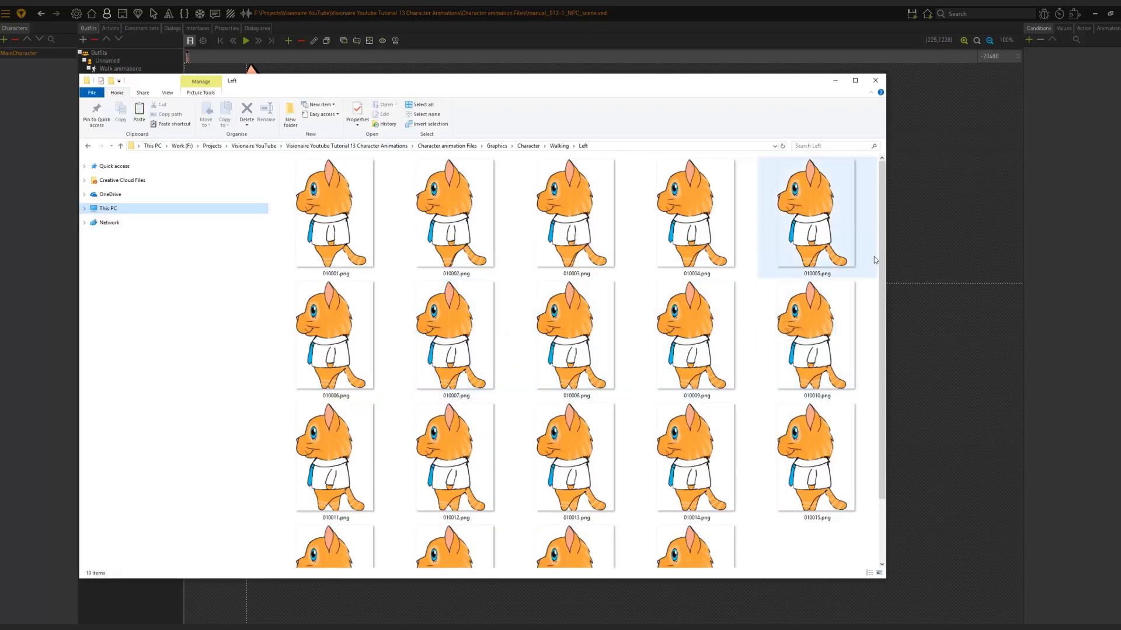
Step: In File Explorer, examine the left-facing walking frames from 010001.png through 010019.png in the Walking\Left folder
mouse_move(882, 256)
left_mouse_down()
mouse_move(882, 277)
mouse_move(890, 260)
left_mouse_up()
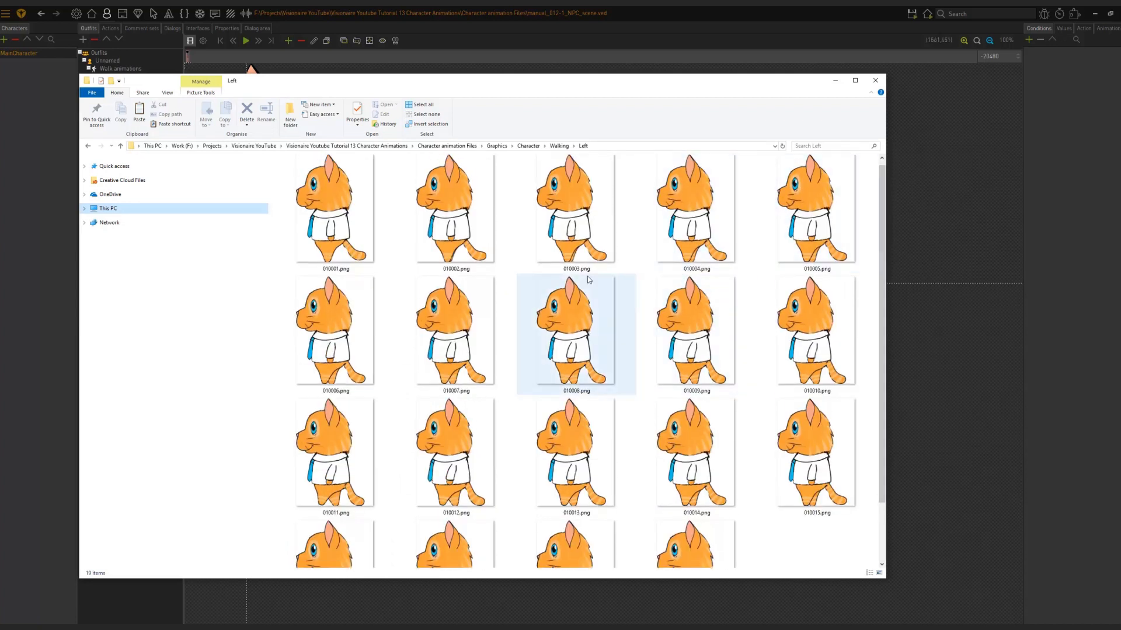
left_click(346, 236)
left_click(464, 240)
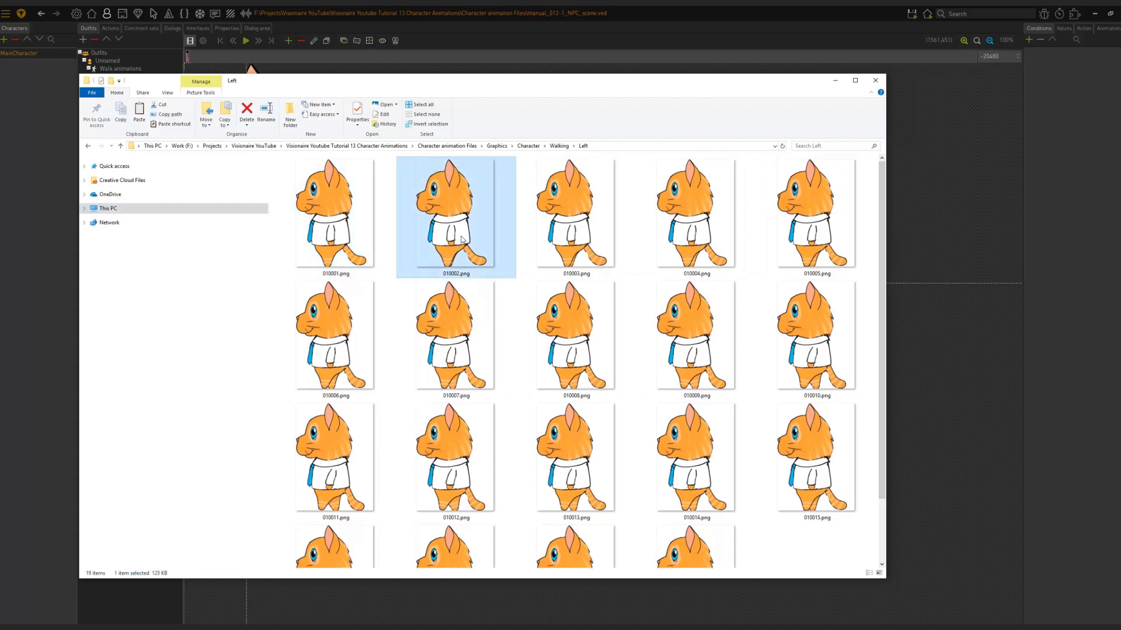
left_click(584, 244)
left_click(706, 245)
left_click(823, 245)
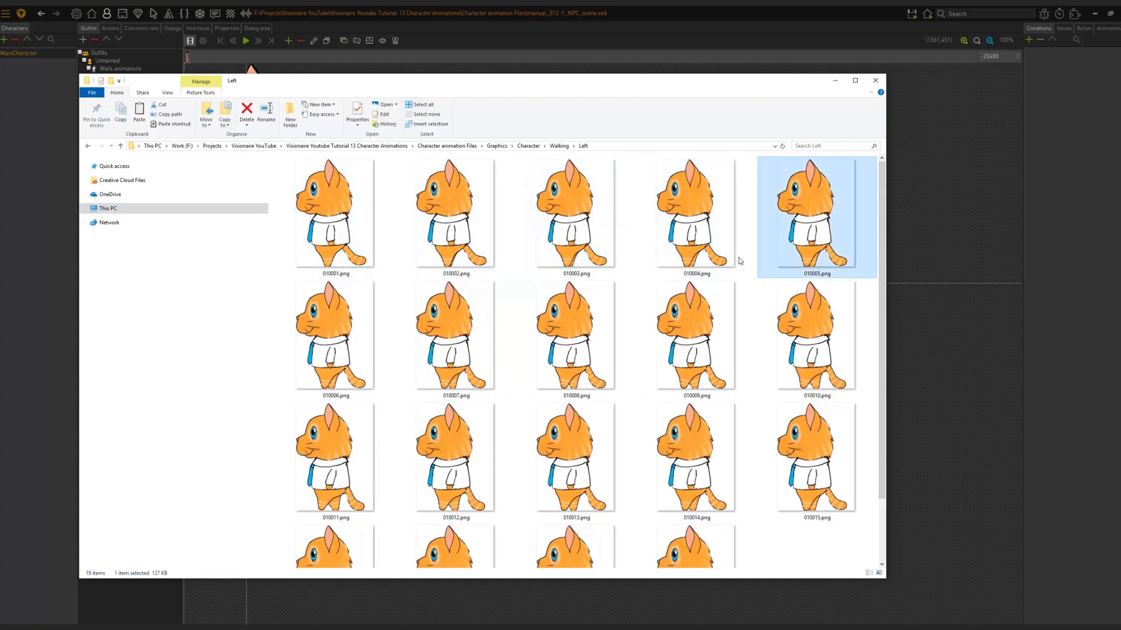
left_click(362, 246)
scroll(360, 246, "down", 2)
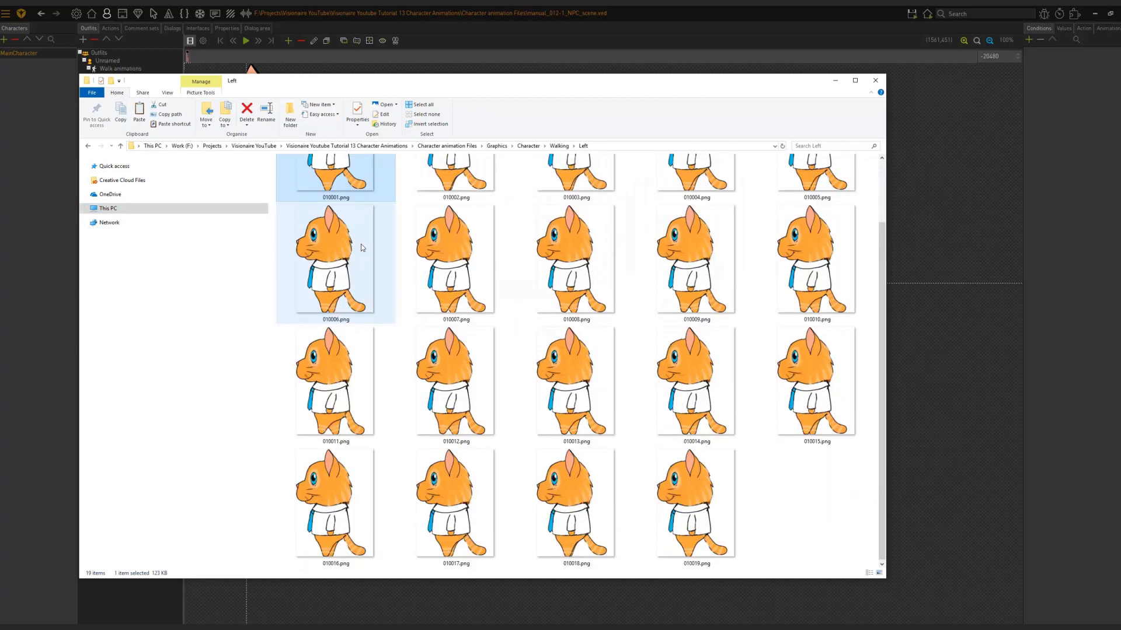
left_click(681, 501)
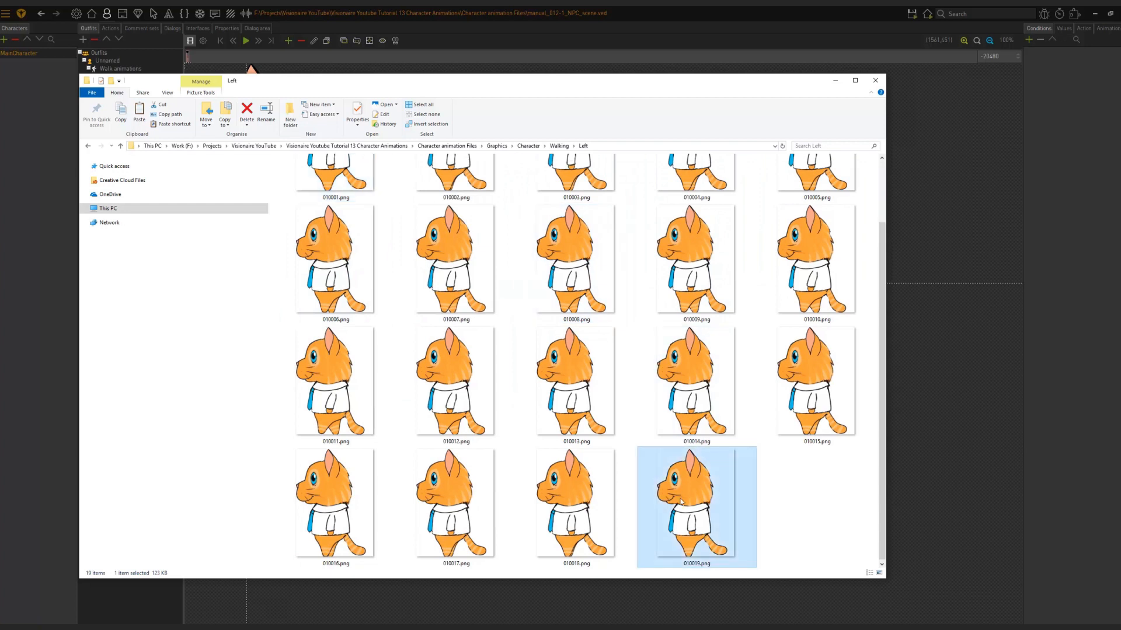
Step: Compare walking frames 010008.png, 010019.png, 010001.png and 010013.png, and return to Visionaire Studio
left_click(577, 284)
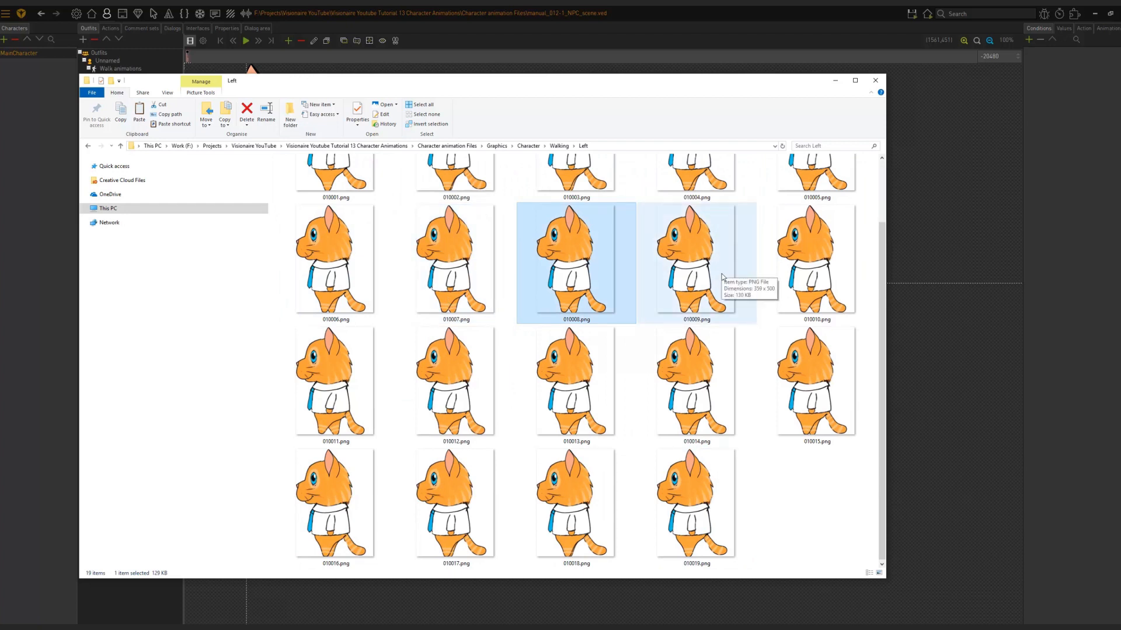
scroll(563, 315, "up", 1)
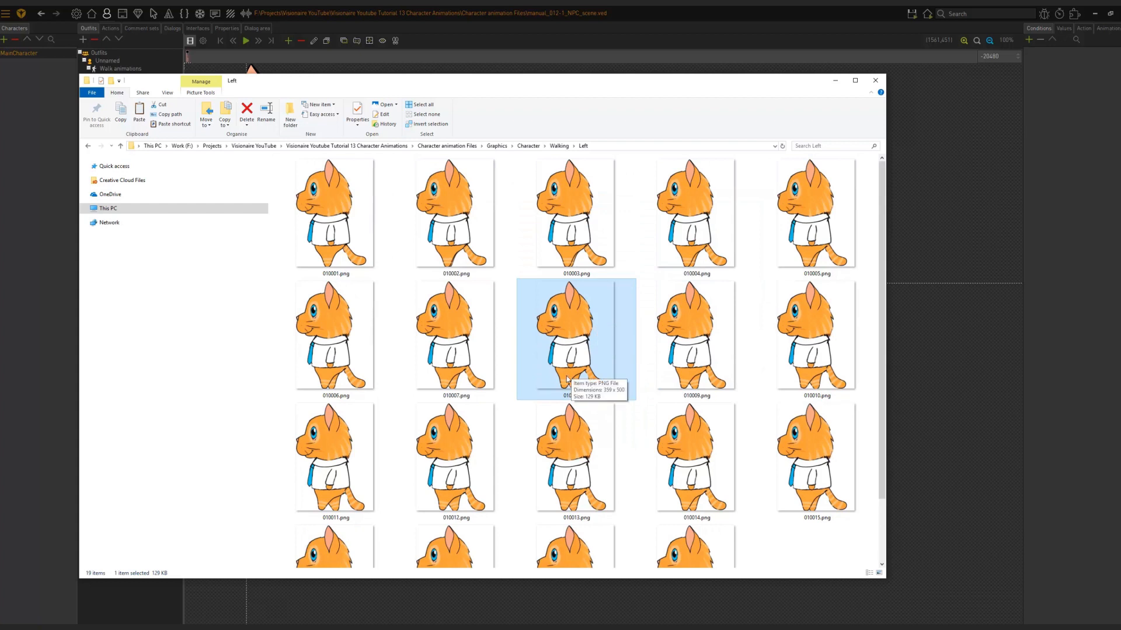
scroll(582, 409, "down", 1)
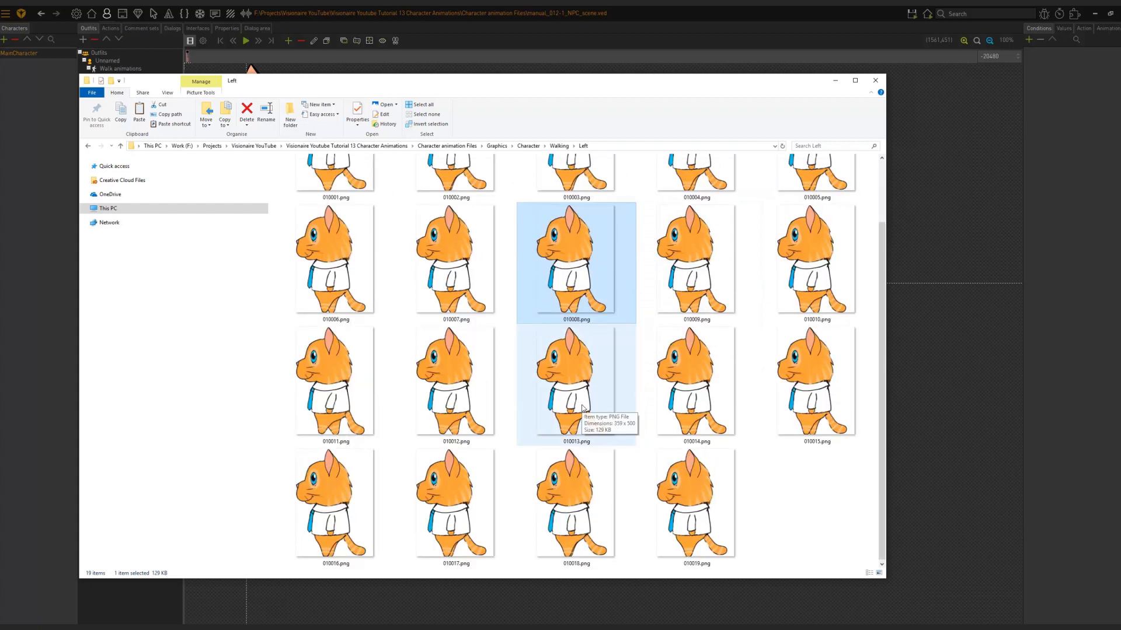
left_click(691, 513)
scroll(420, 283, "up", 1)
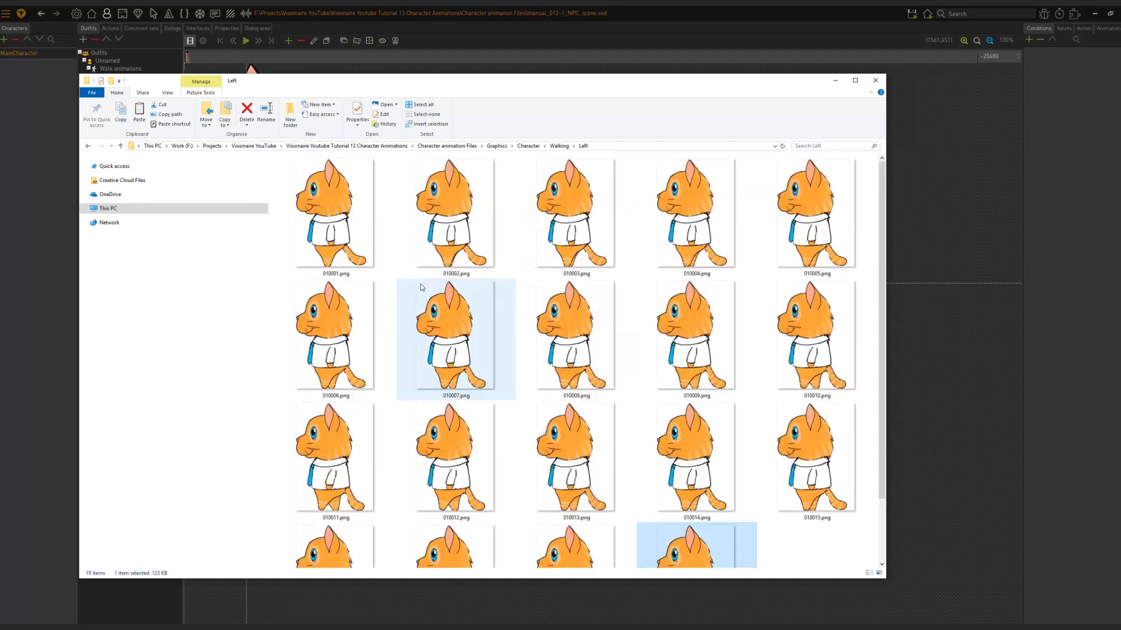
left_click(362, 214)
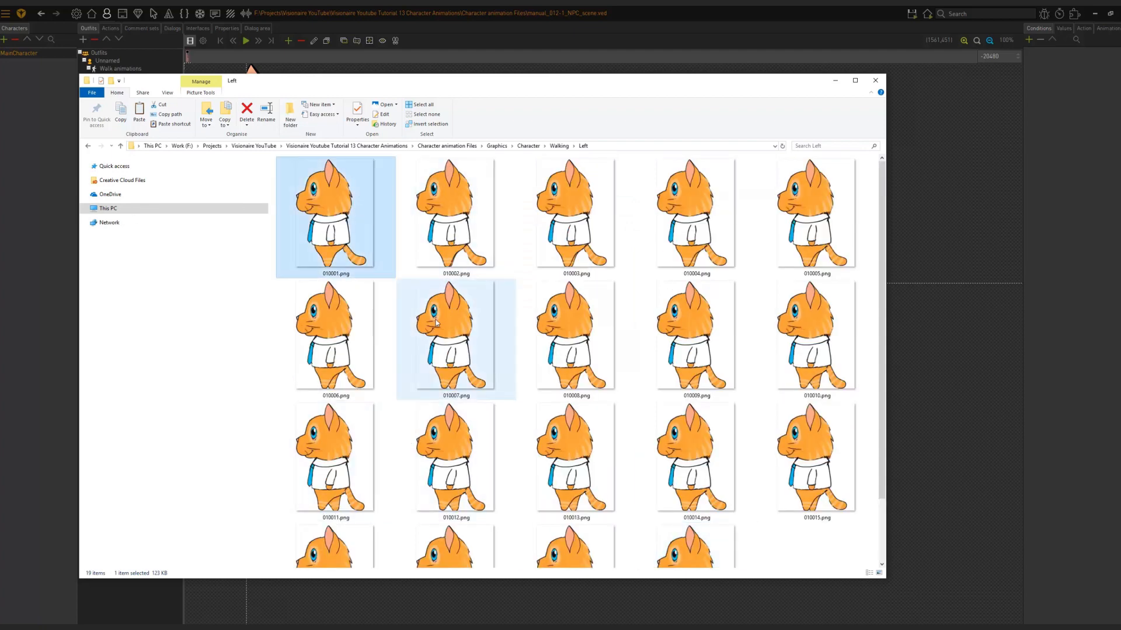
scroll(436, 324, "down", 1)
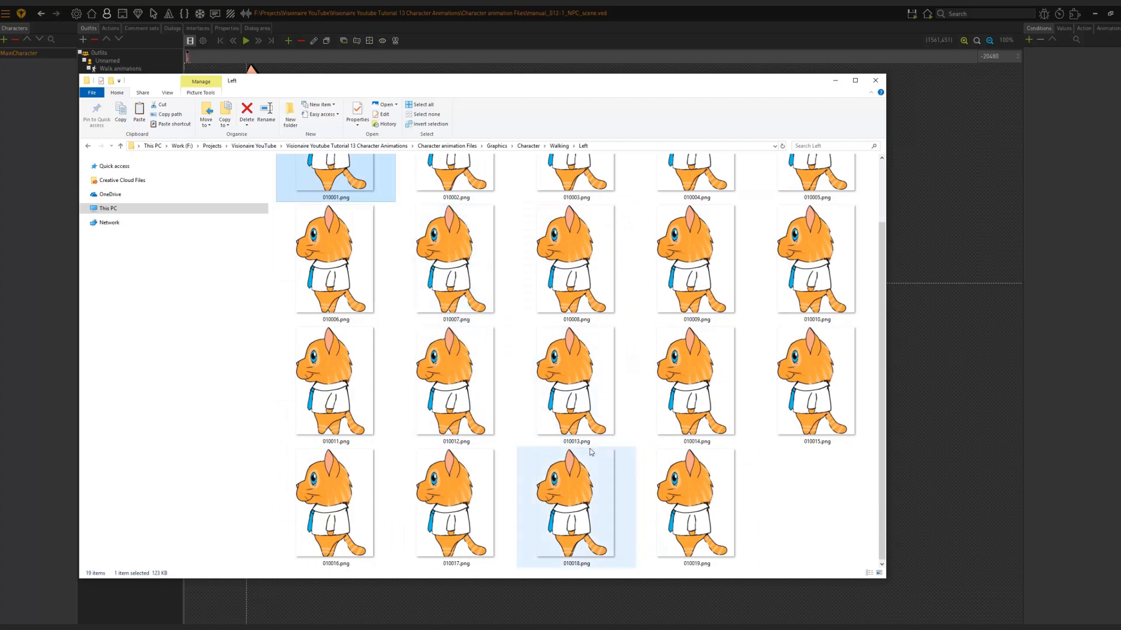
left_click(575, 382)
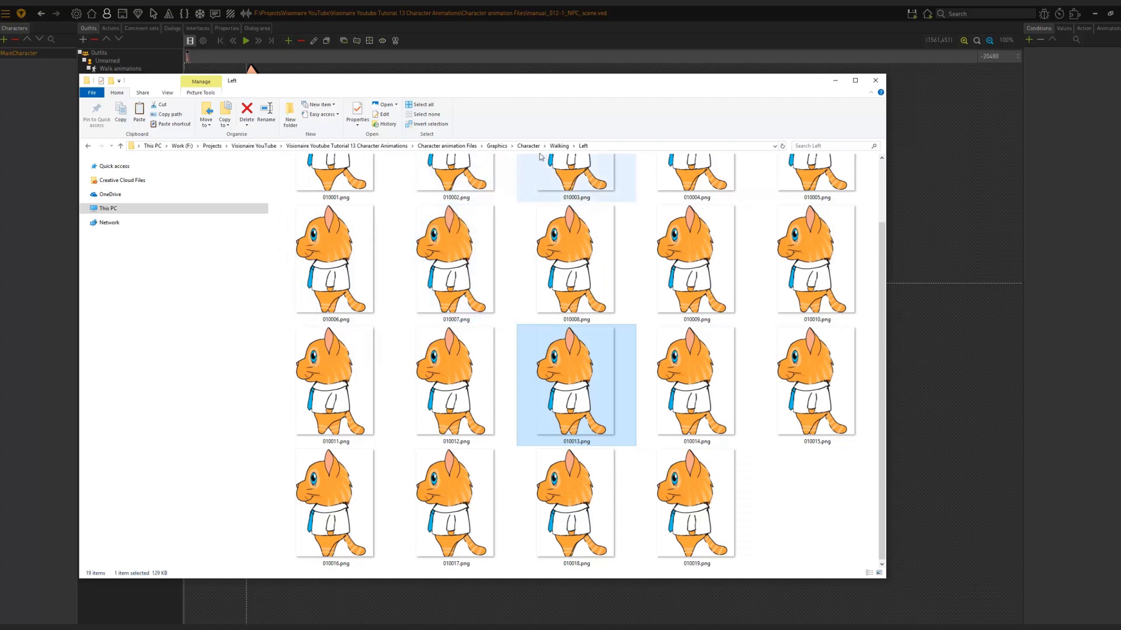
left_click(663, 36)
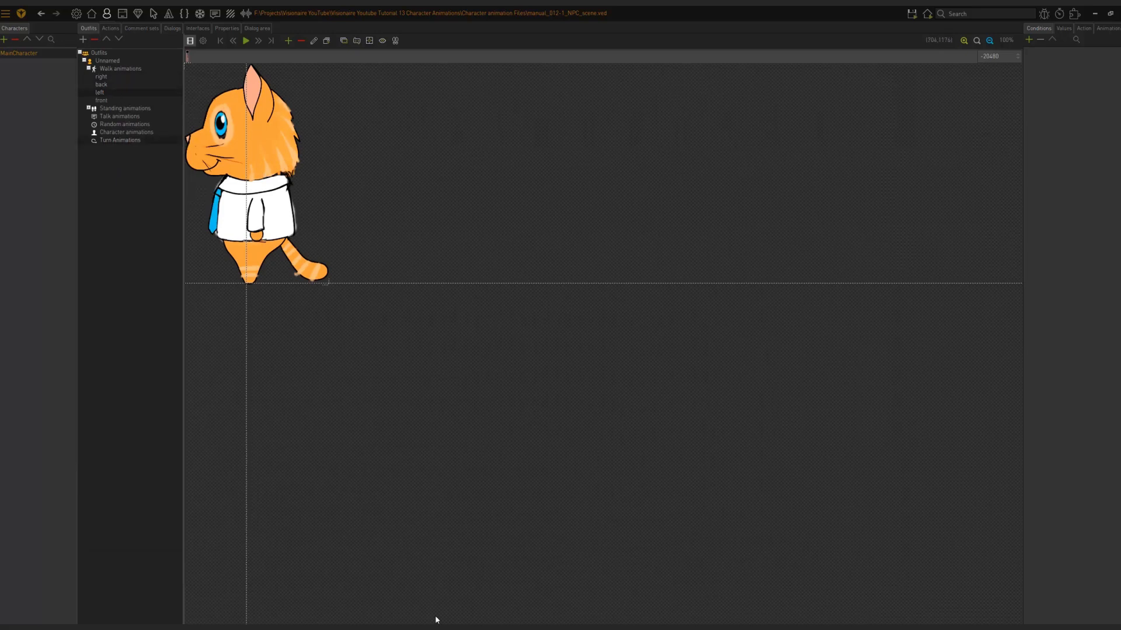
key("alt+Tab")
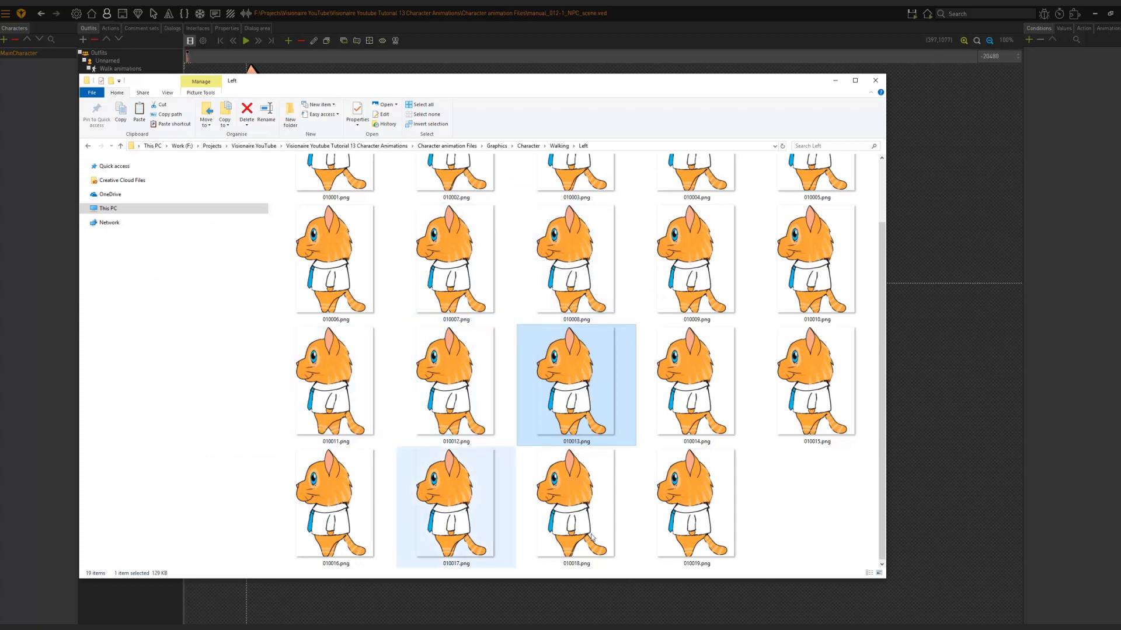
key("alt+Tab")
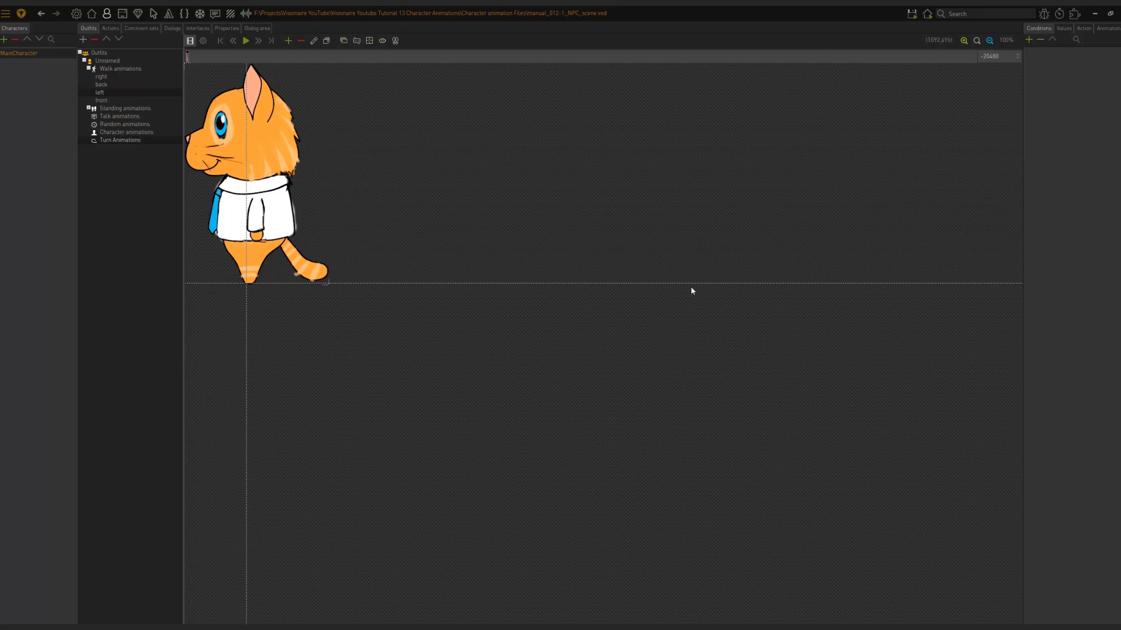
Step: Launch a test run of the game and move its window aside to uncover the outfit tree
left_click(912, 13)
left_click(925, 42)
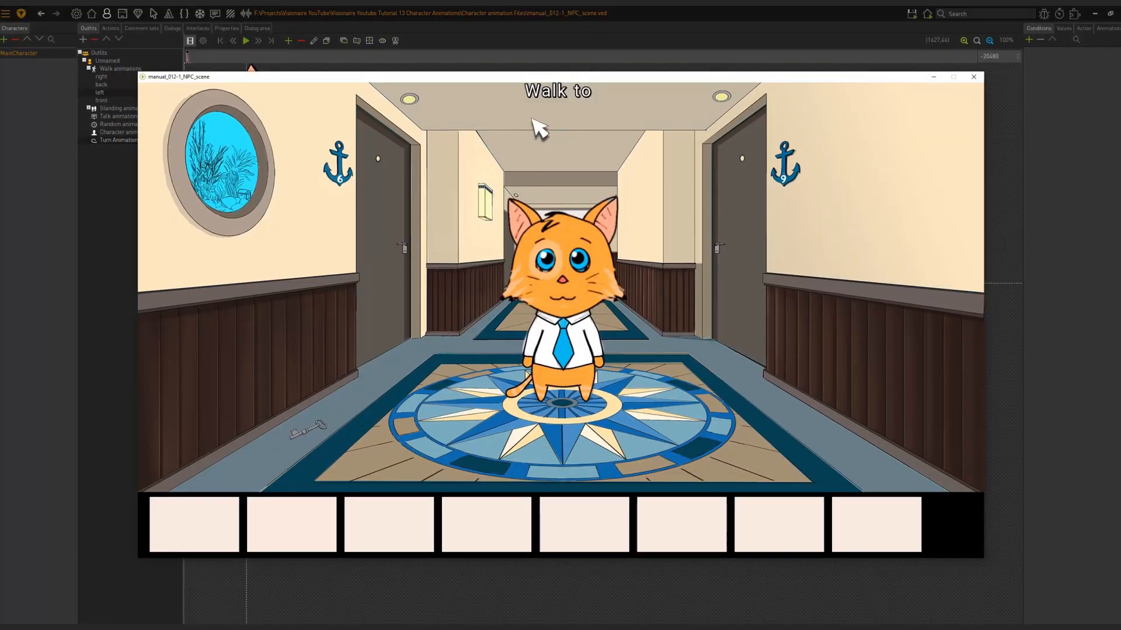
left_click_drag(563, 75, 751, 38)
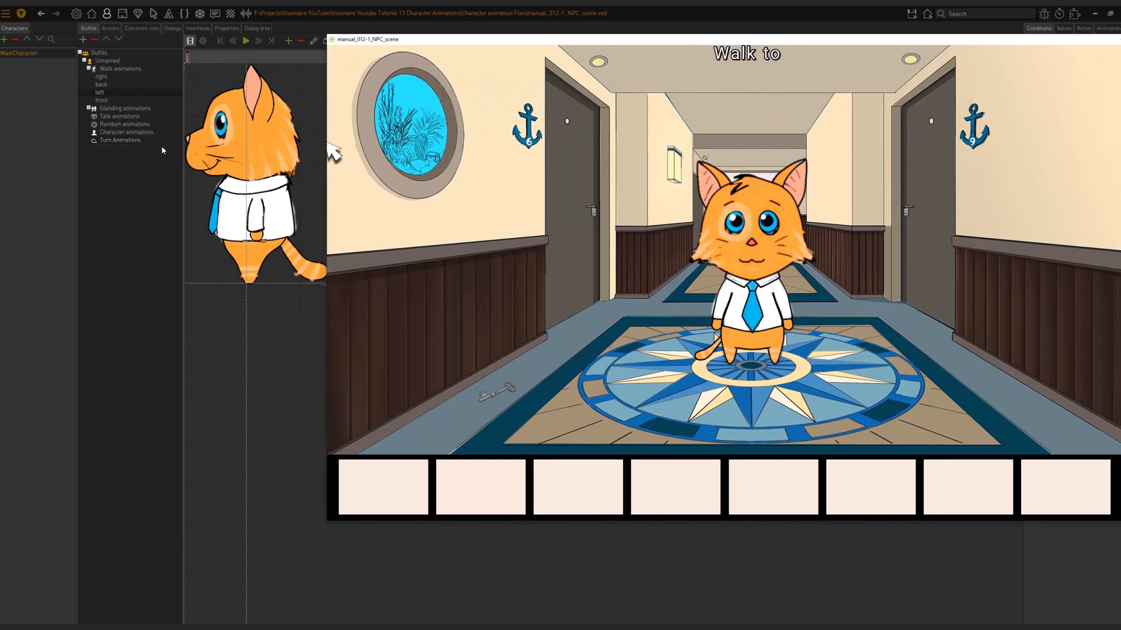
Step: Expand the standing animations, view the front one, and compare it with the character in the running game
left_click(88, 111)
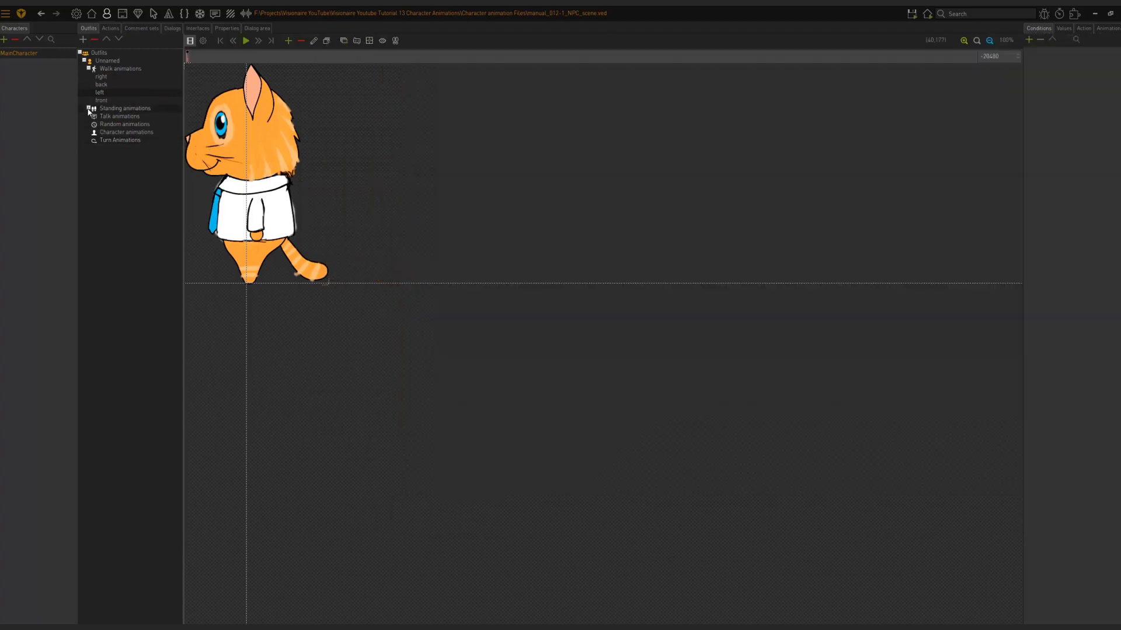
left_click(88, 109)
left_click(104, 140)
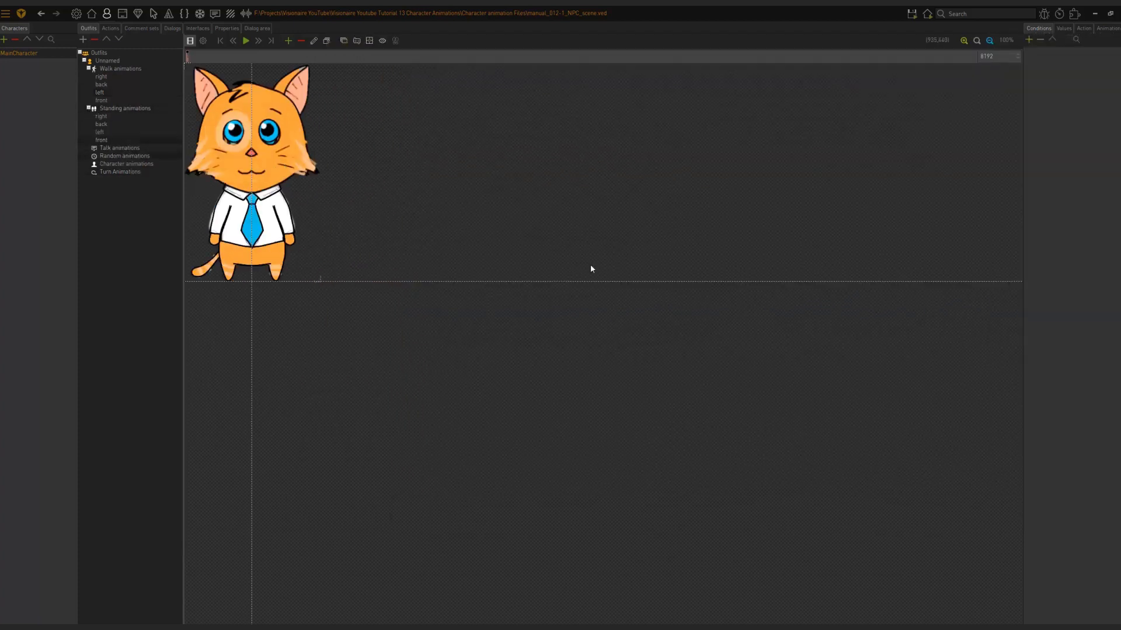
key("alt+Tab")
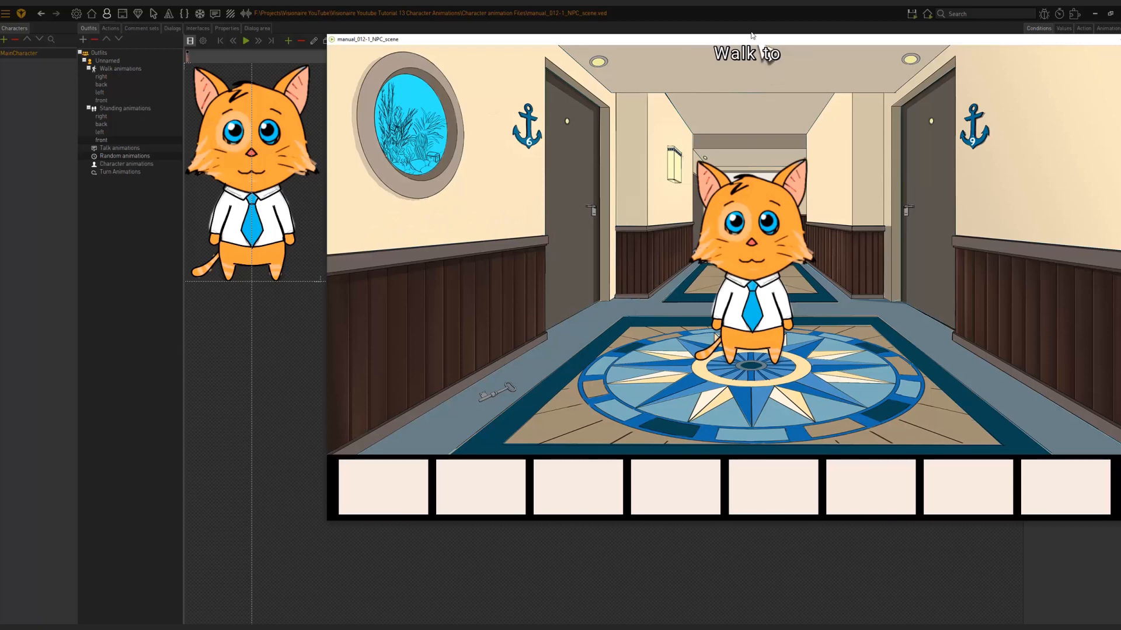
key("alt+Tab")
key("alt+Tab")
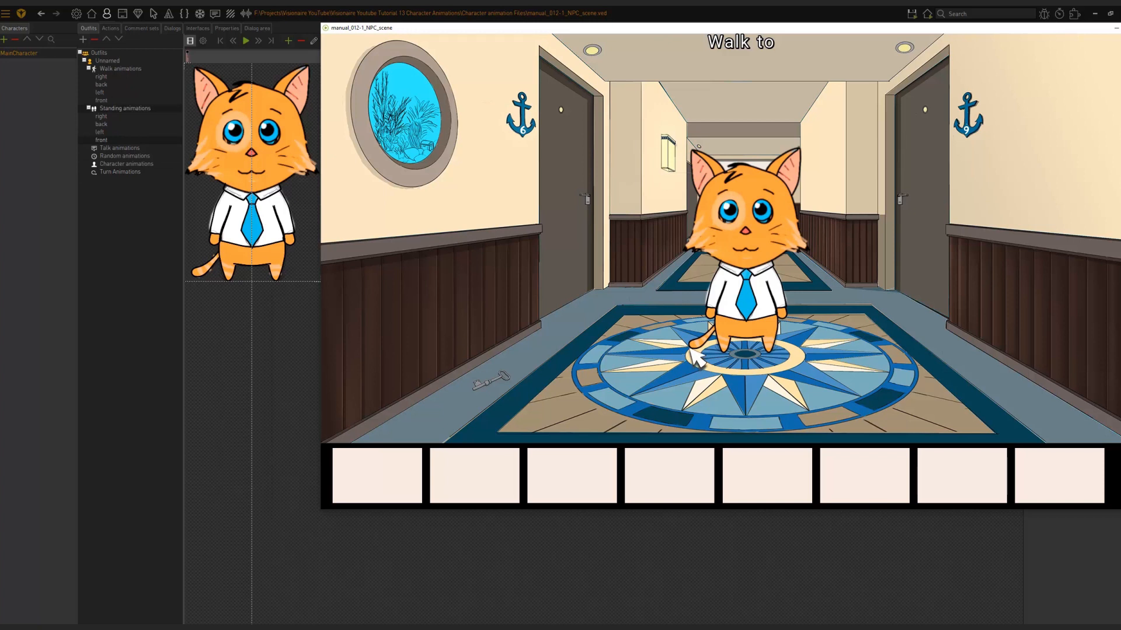
Step: Walk the cat around in the running game, compare it with the left walk animation, and end the test run
left_click(569, 349)
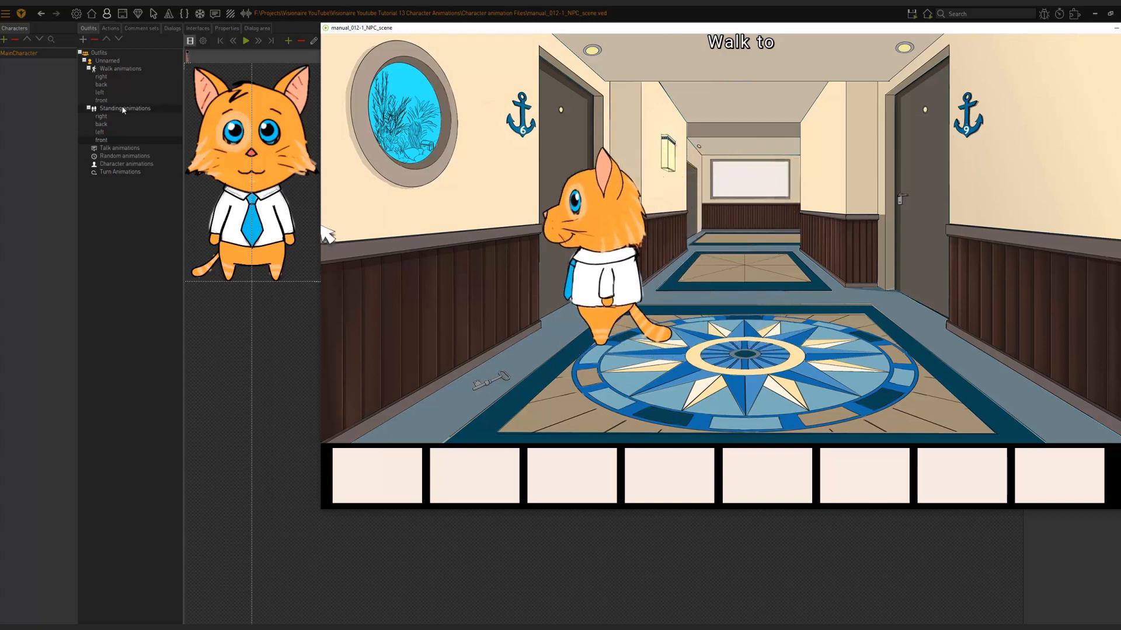
left_click(107, 93)
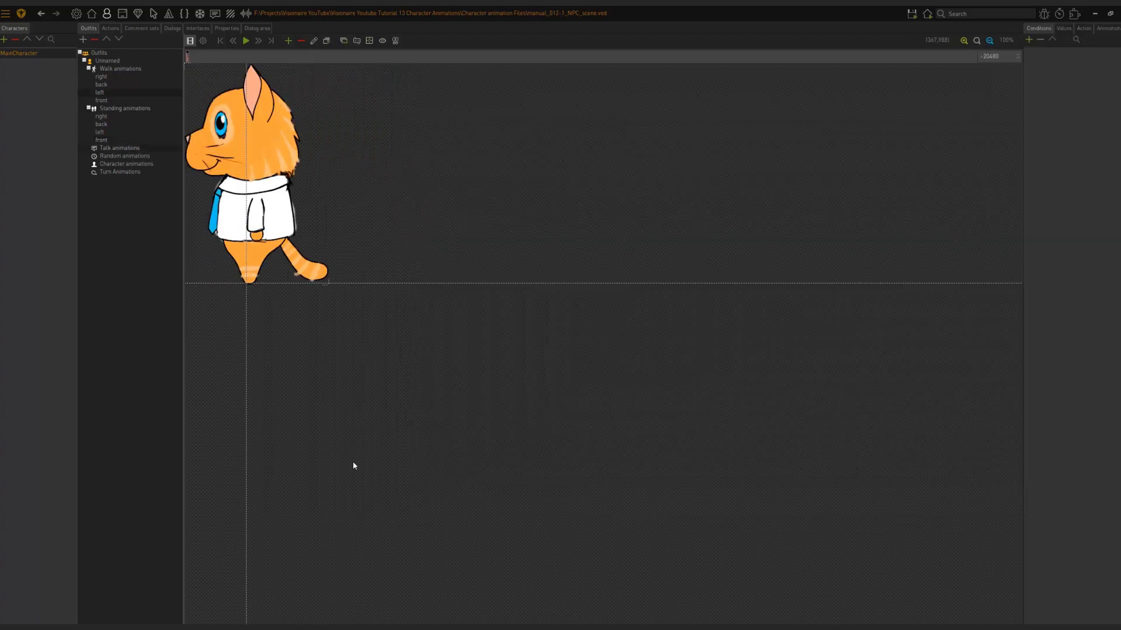
key("alt+Tab")
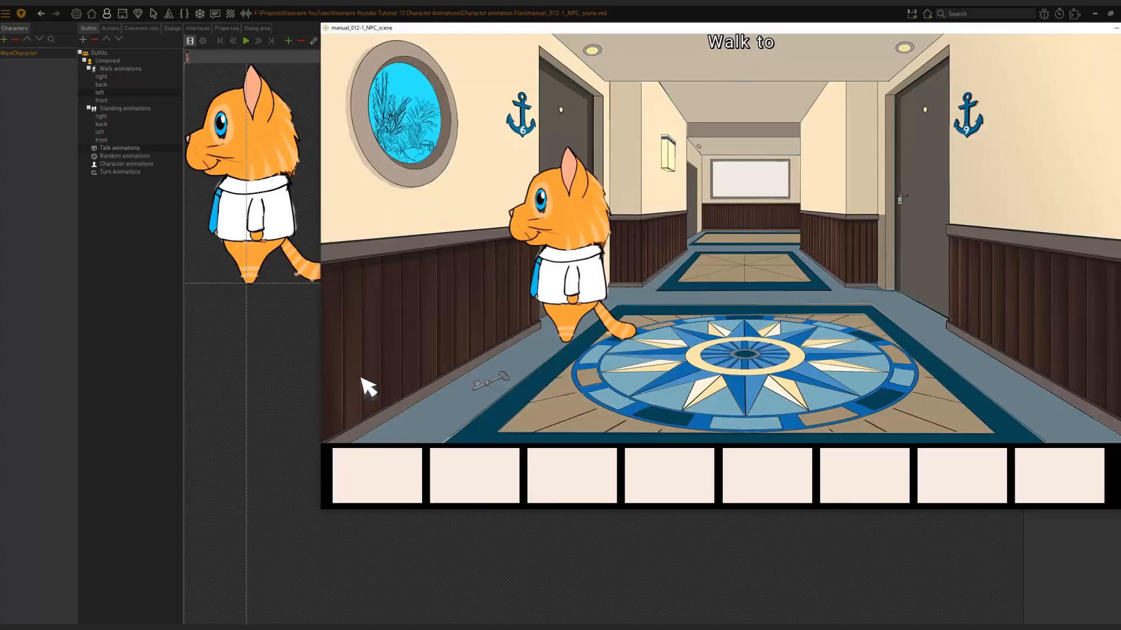
left_click(776, 330)
left_click(577, 334)
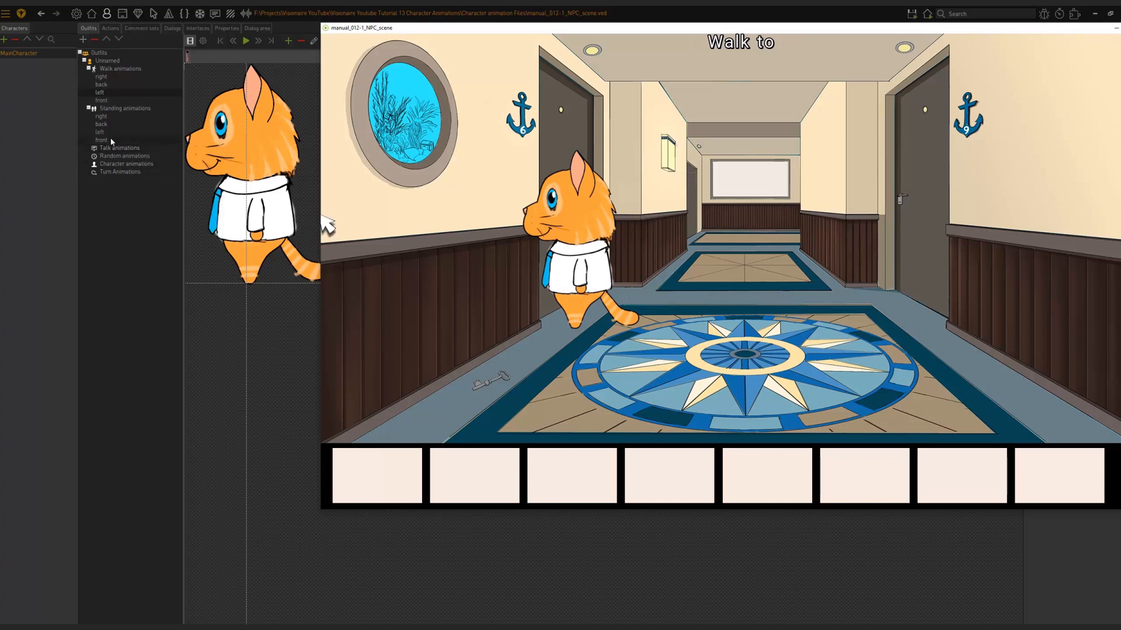
key("Escape")
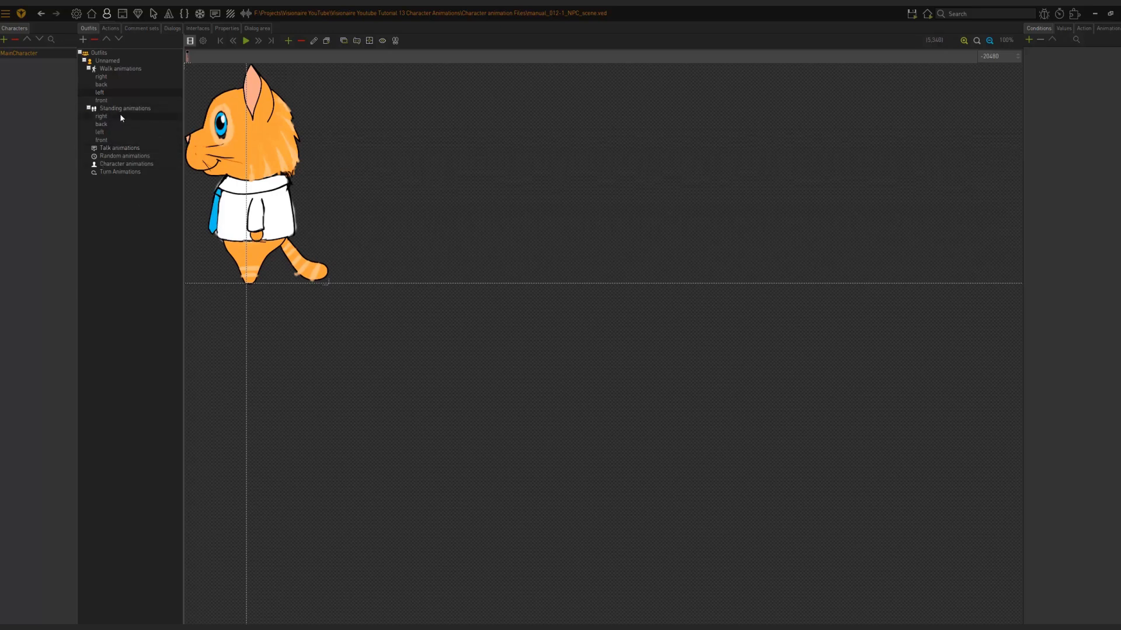
Step: View the front standing animation and the right, back, front and left walk animations of the outfit
left_click(108, 140)
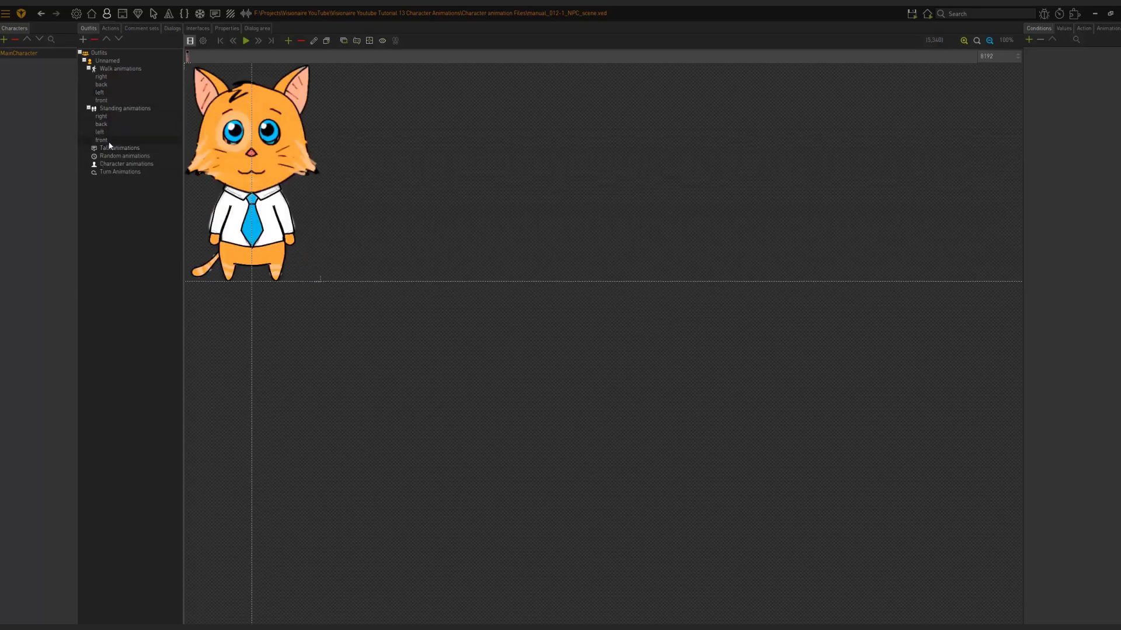
left_click(116, 76)
left_click(107, 85)
left_click(106, 99)
left_click(106, 94)
left_click(110, 77)
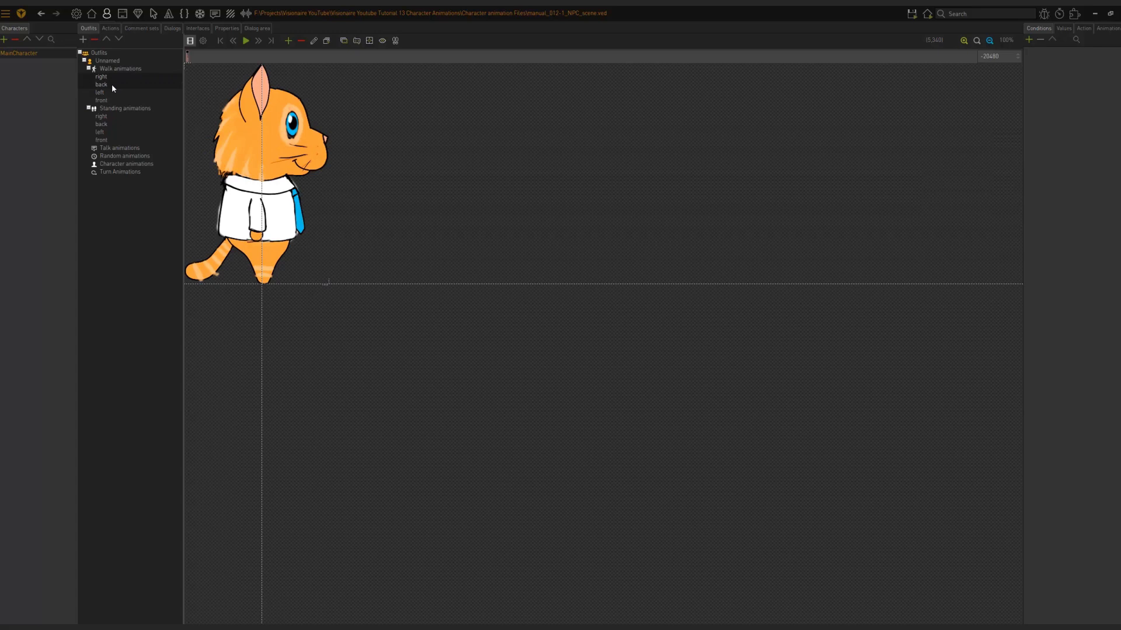
Step: Delete the existing frame from the left walk animation
left_click(113, 93)
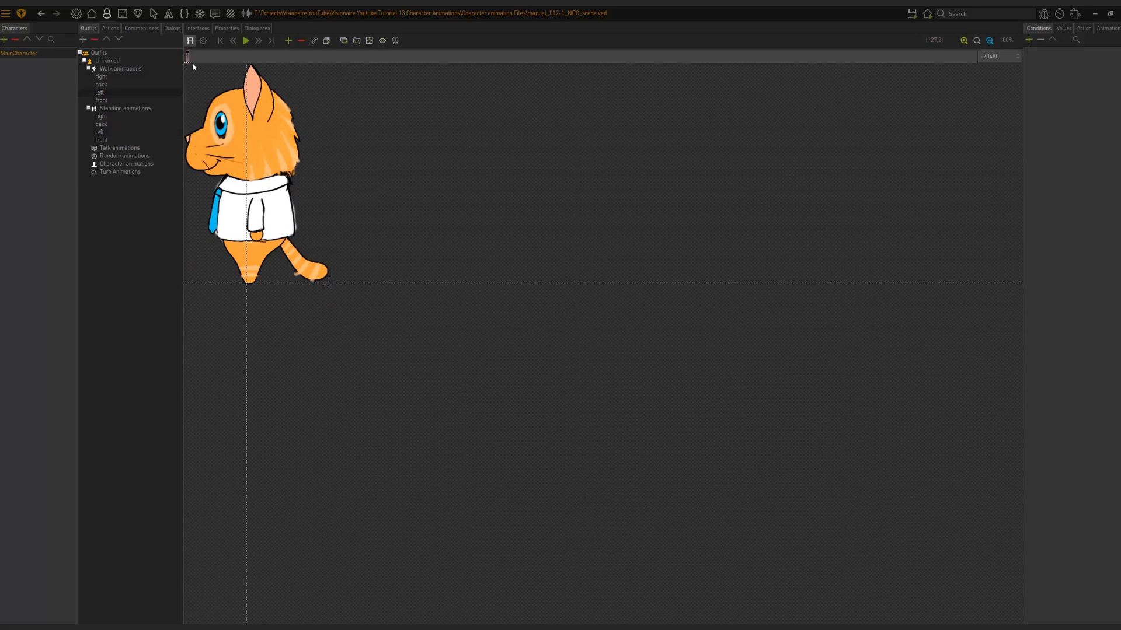
left_click(289, 46)
left_click(488, 442)
left_click(301, 41)
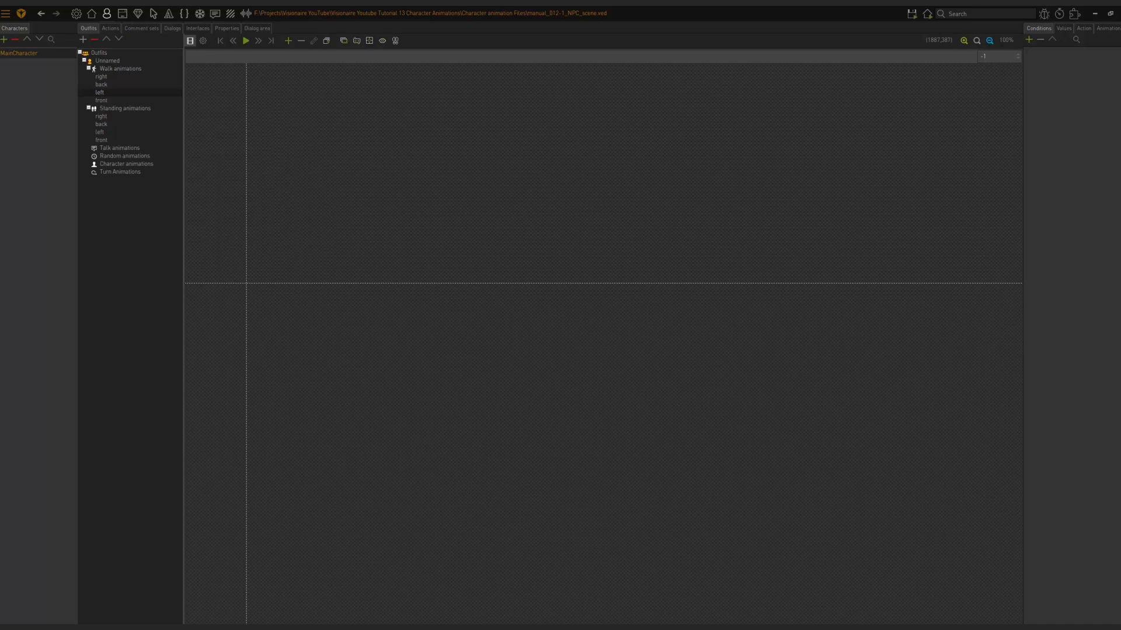
Step: Save and run the game, walk the cat rightward, and move the game window aside to uncover the outfit tree
mouse_move(915, 16)
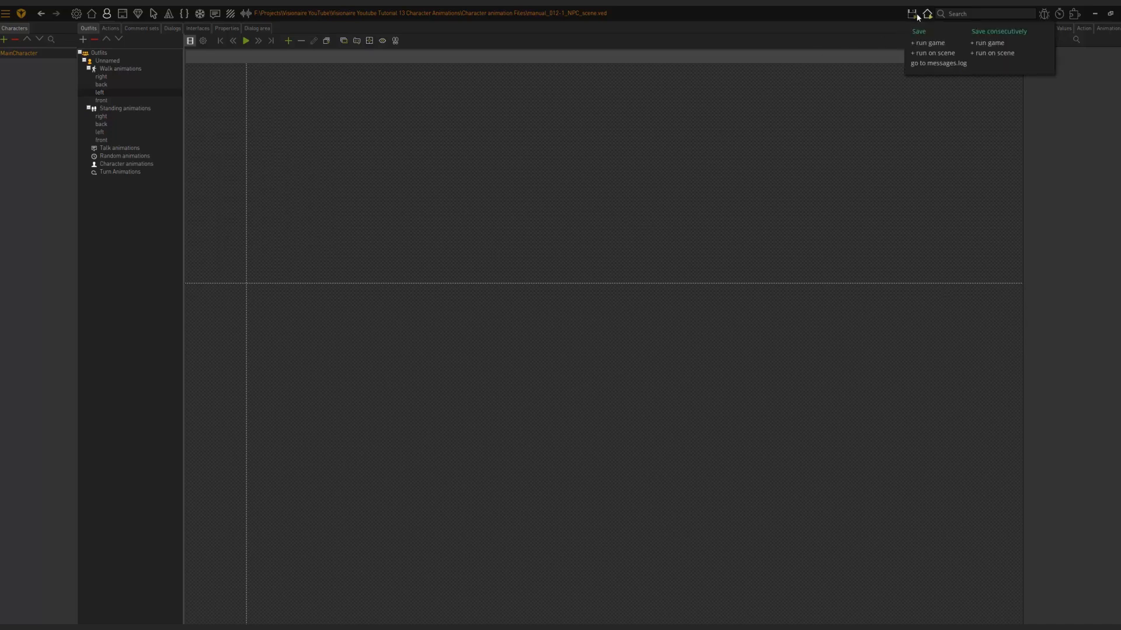
left_click(921, 44)
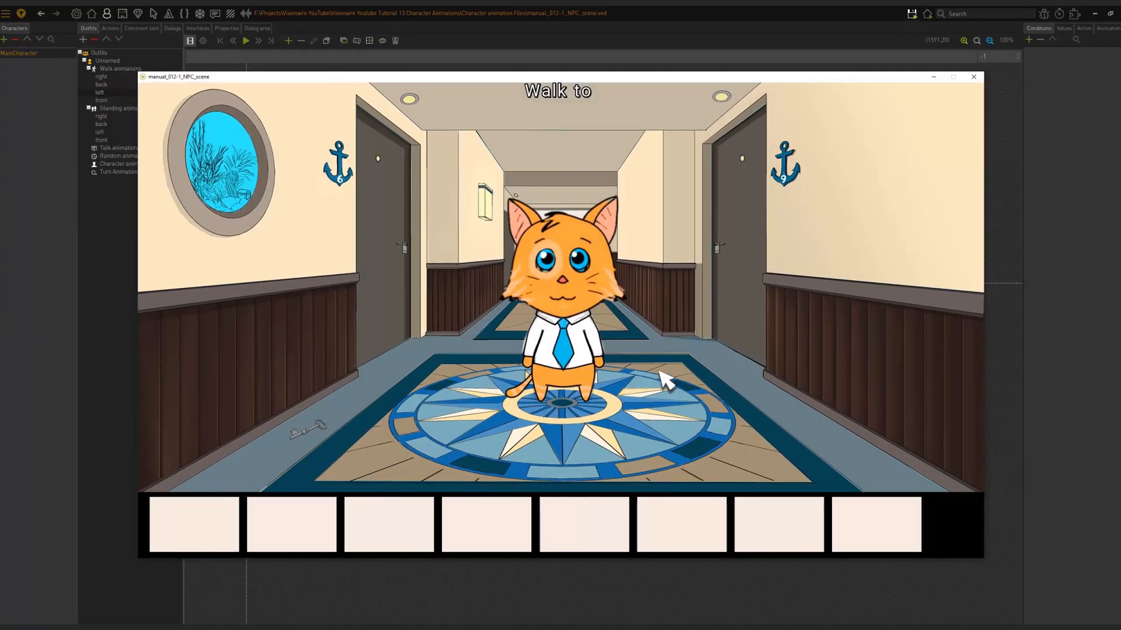
left_click(665, 380)
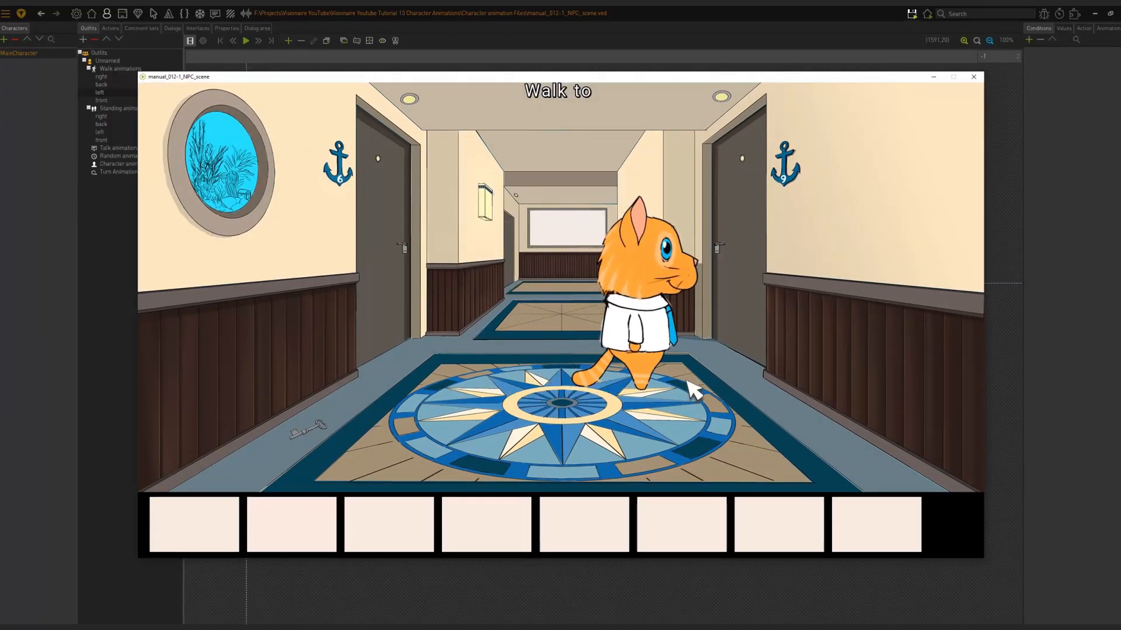
left_click_drag(596, 76, 743, 64)
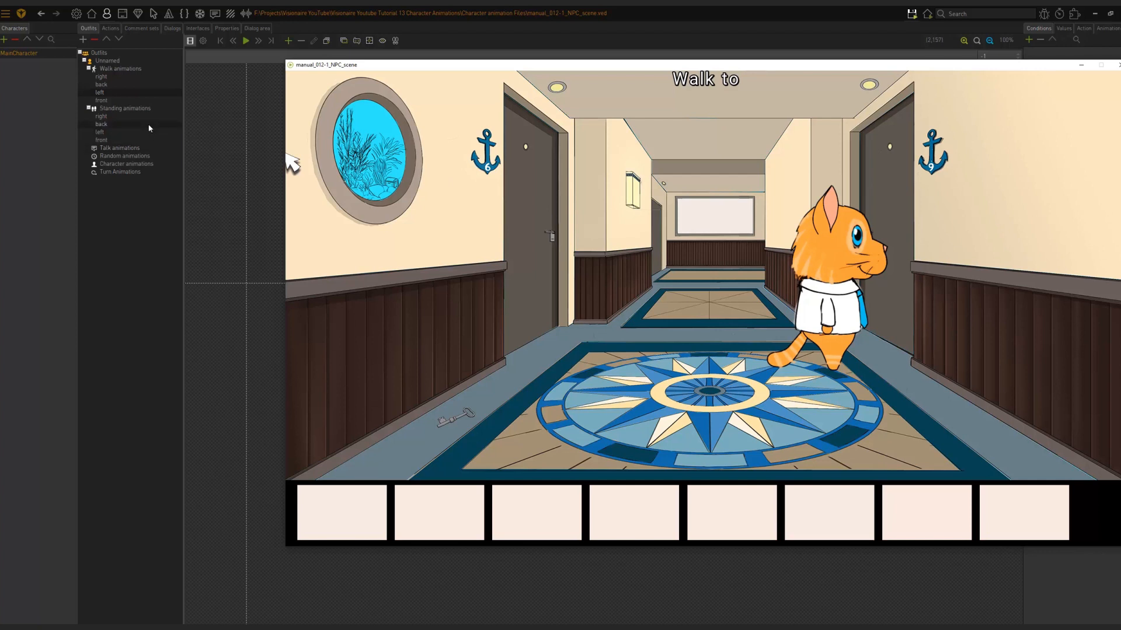
Step: Compare the right standing animation and the left walk animation with the cat in the running game
left_click(126, 118)
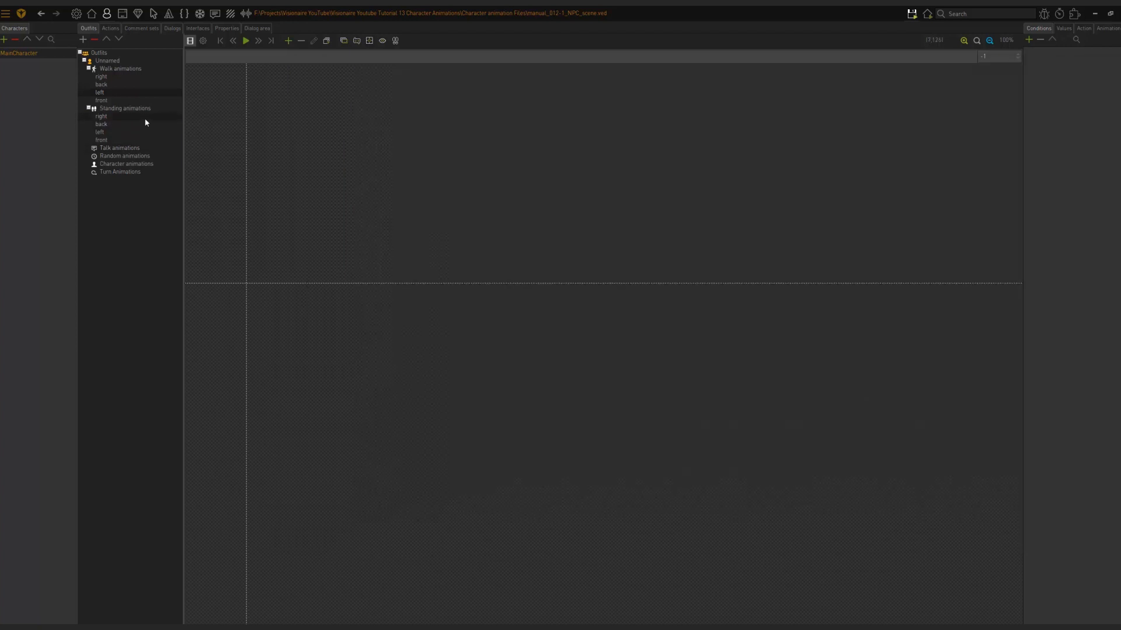
left_click(127, 117)
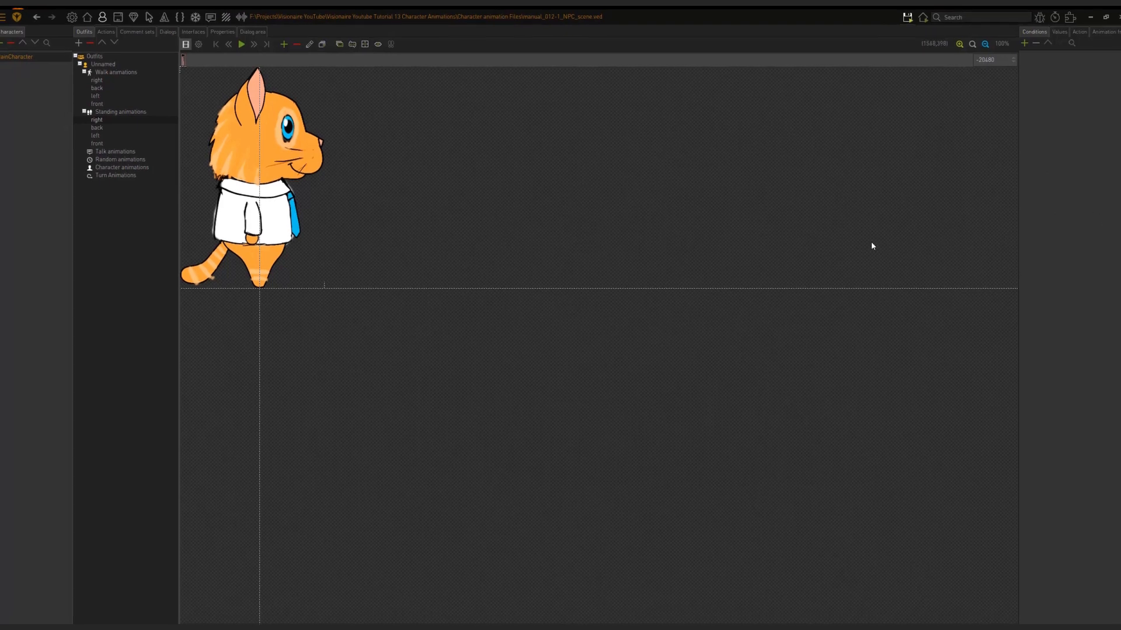
key("alt+Tab")
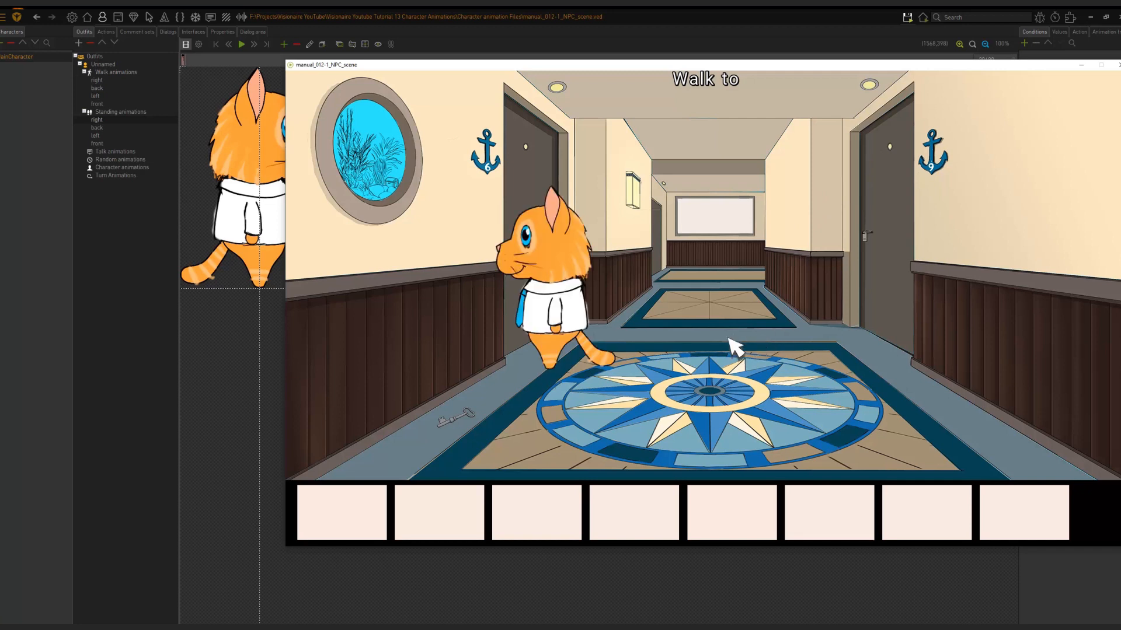
left_click(100, 97)
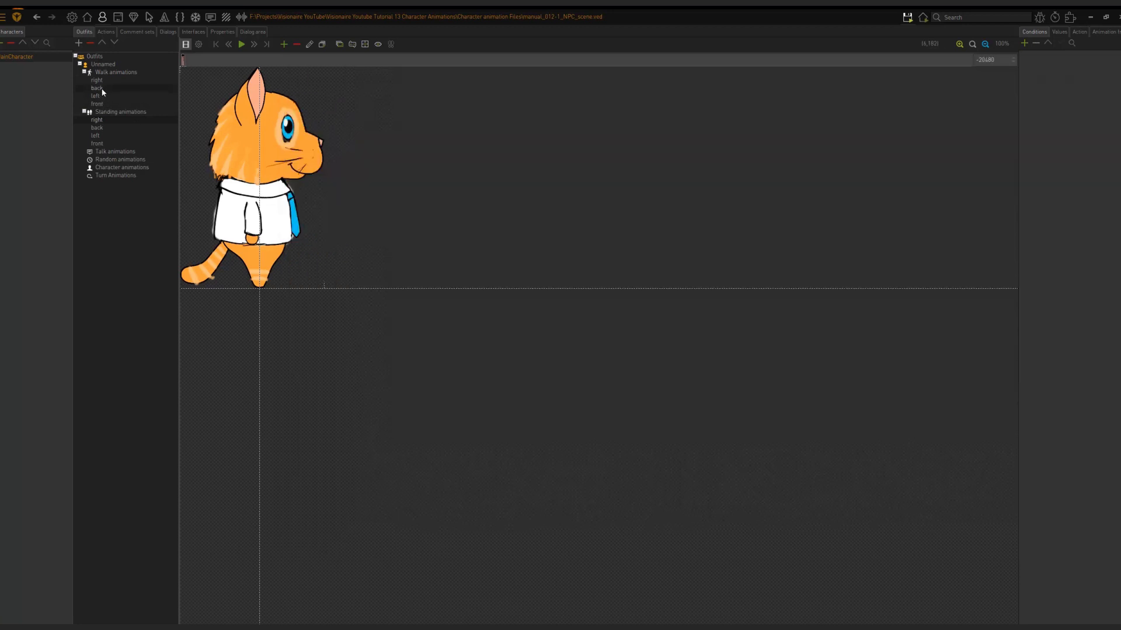
left_click(95, 96)
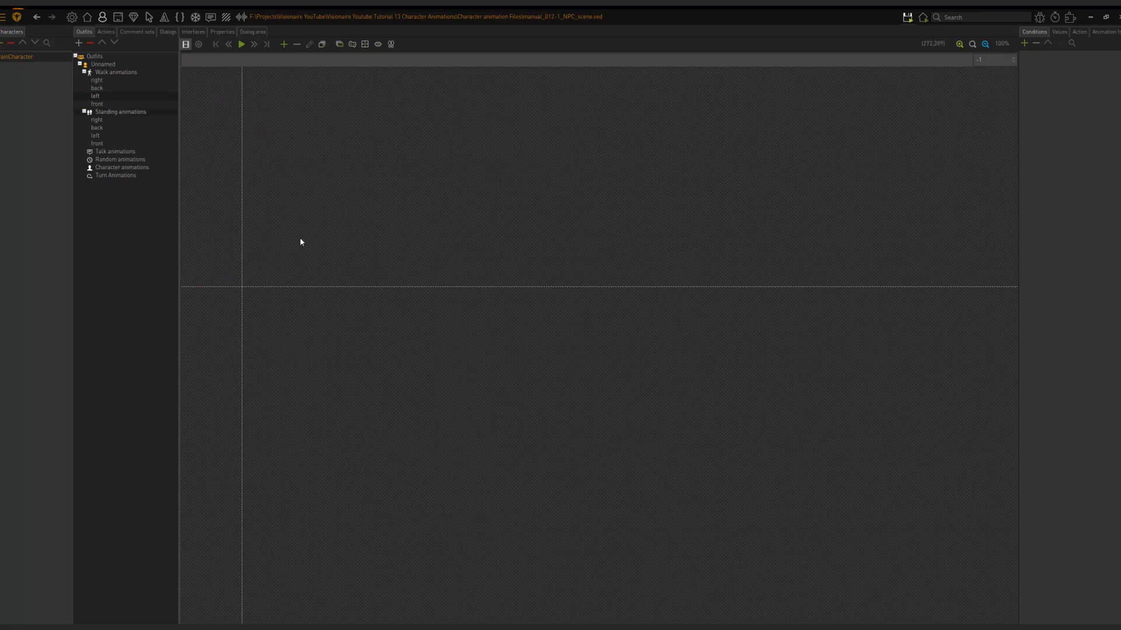
key("alt+Tab")
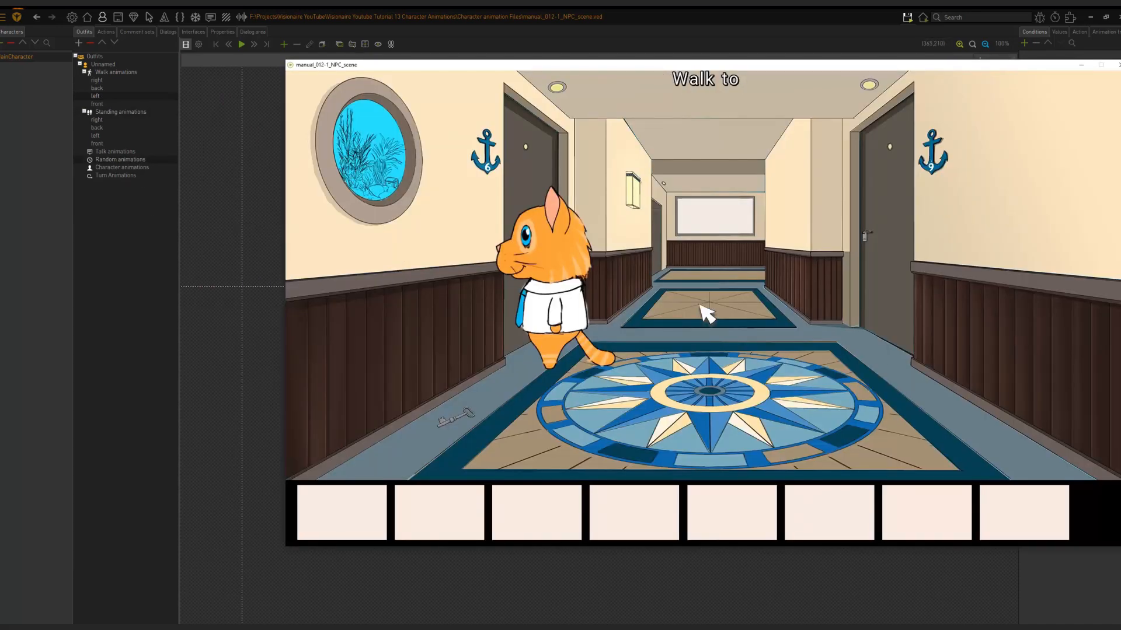
key("alt+Tab")
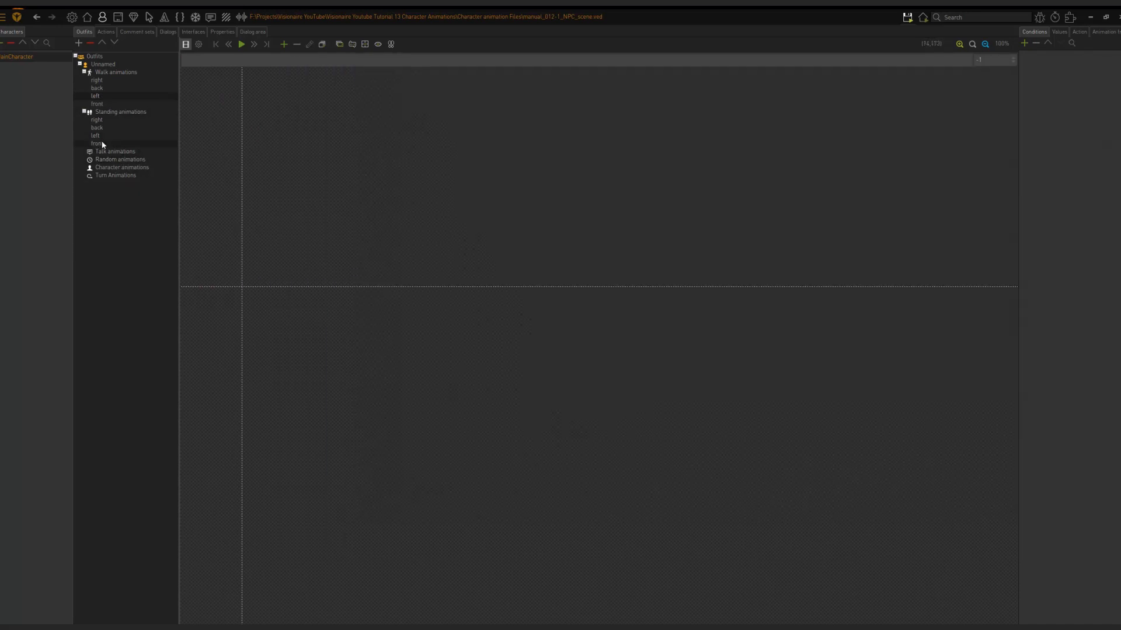
Step: Load frame sequence 010001.png to 010019.png from Graphics\Character\Walking\Left into the left walk animation, using alpha channel transparency
left_click(101, 136)
left_click(112, 98)
left_click(323, 46)
double_click(516, 194)
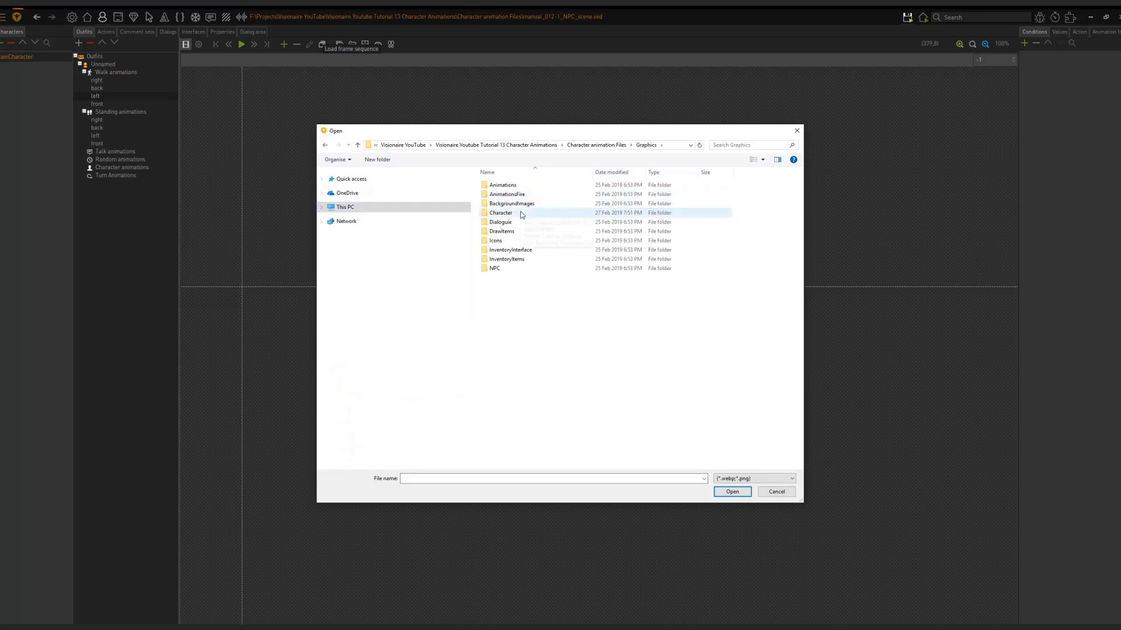
double_click(523, 214)
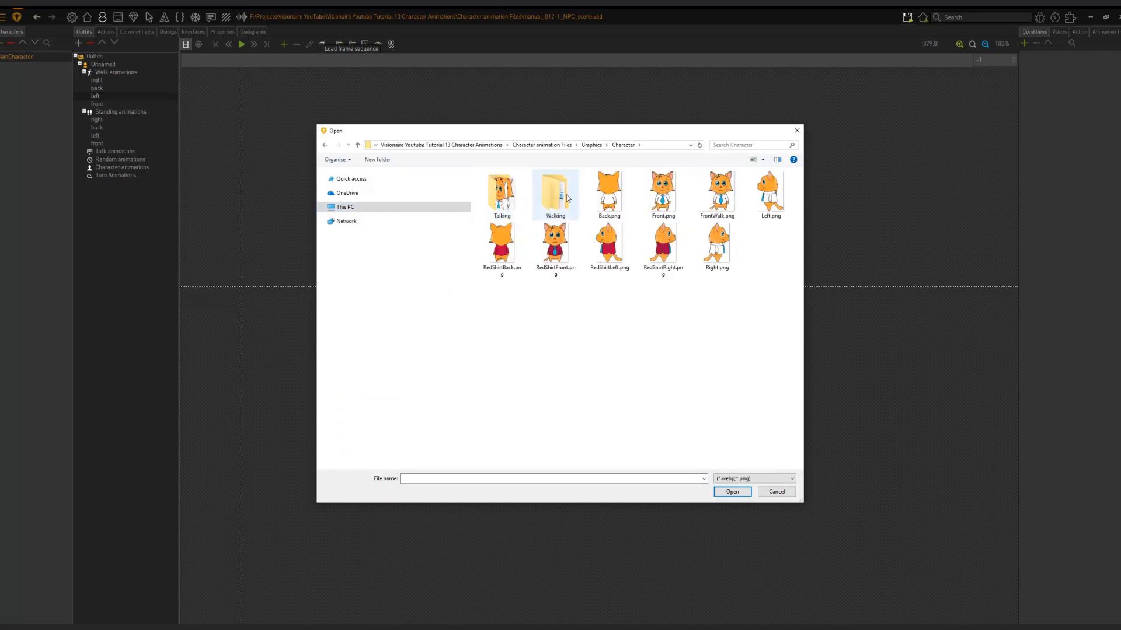
double_click(566, 198)
double_click(524, 197)
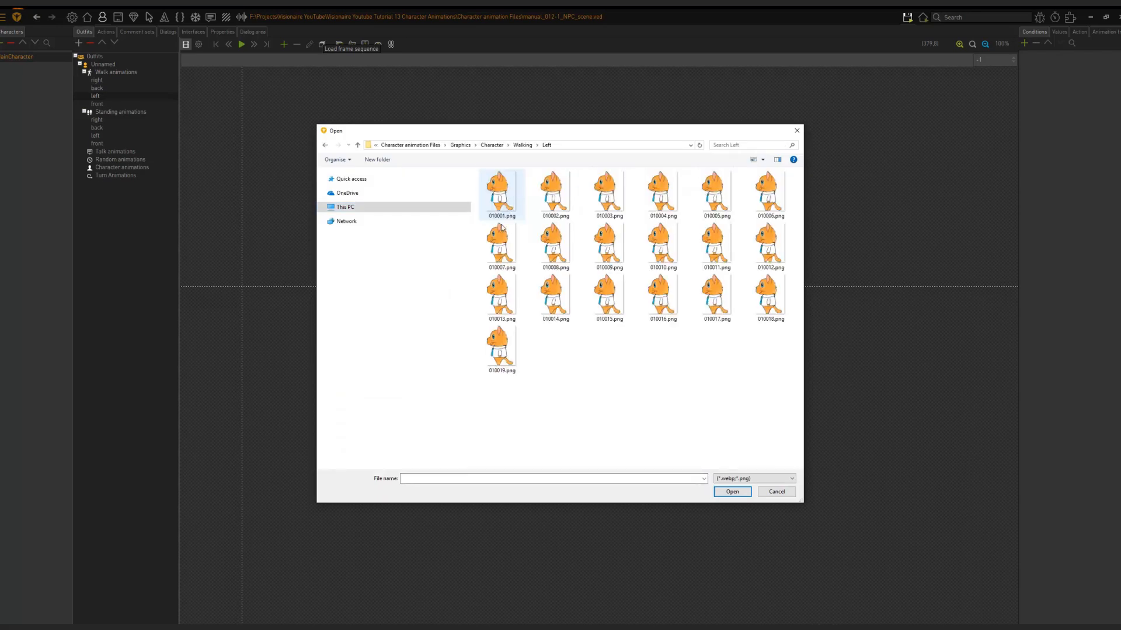
left_click(508, 184)
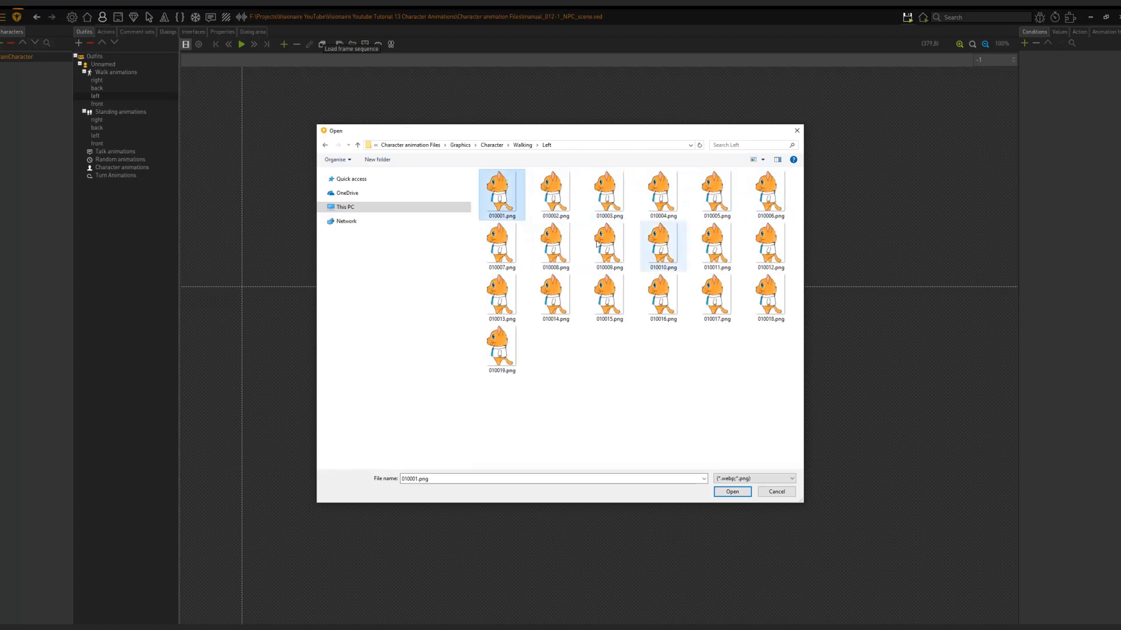
left_click(733, 492)
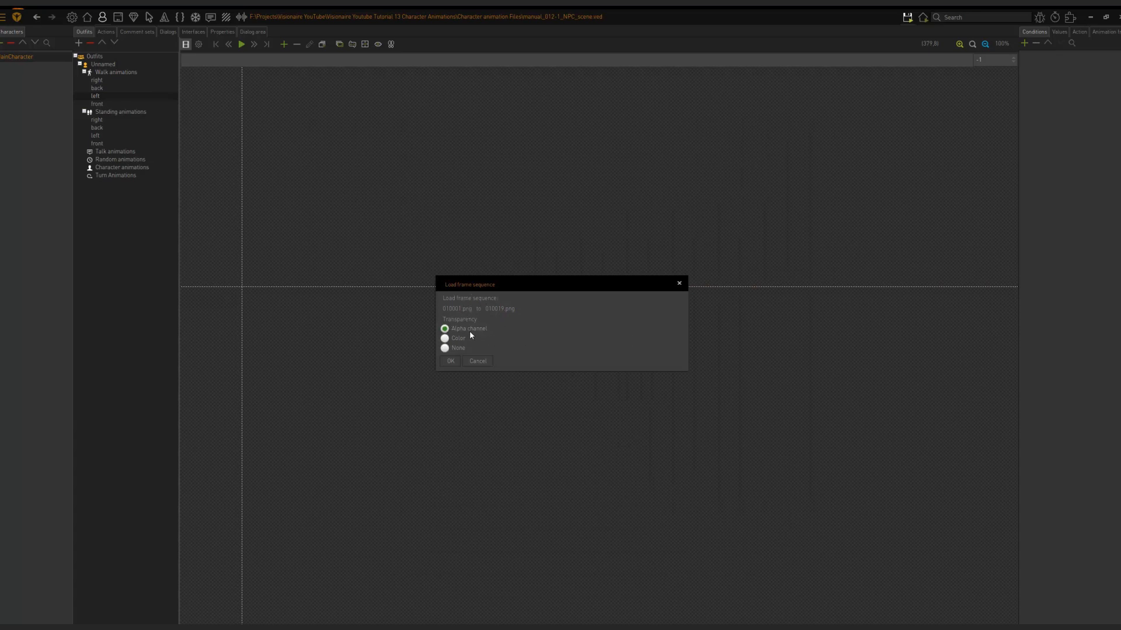
left_click(450, 361)
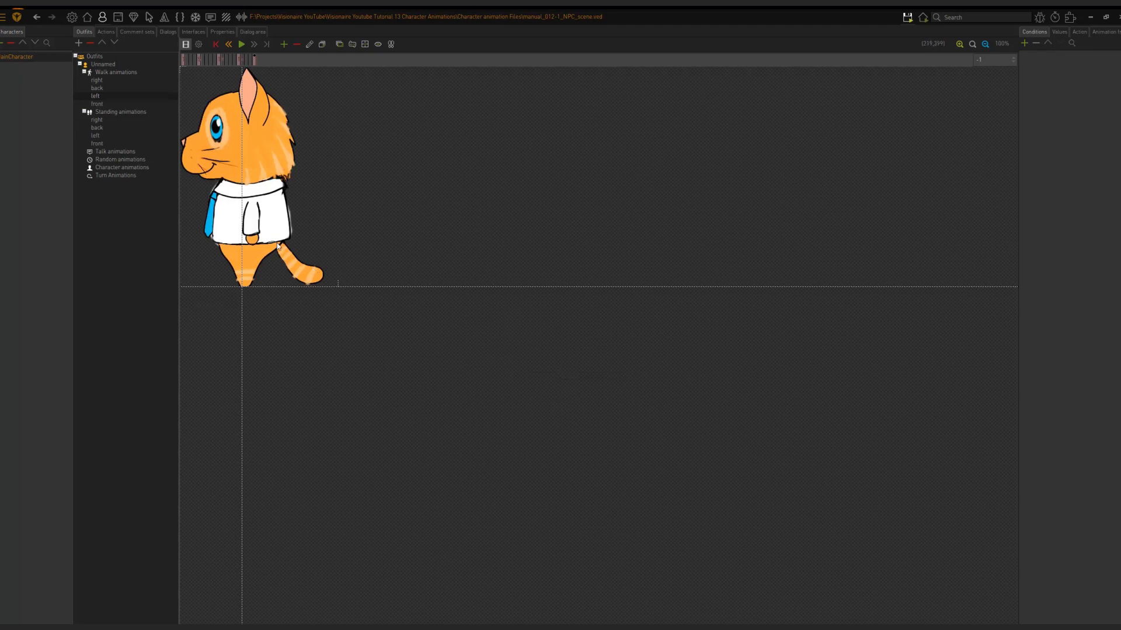
Step: Examine individual frames across the left walk animation's timeline to check how the legs and arm move
left_click(215, 64)
left_click(208, 64)
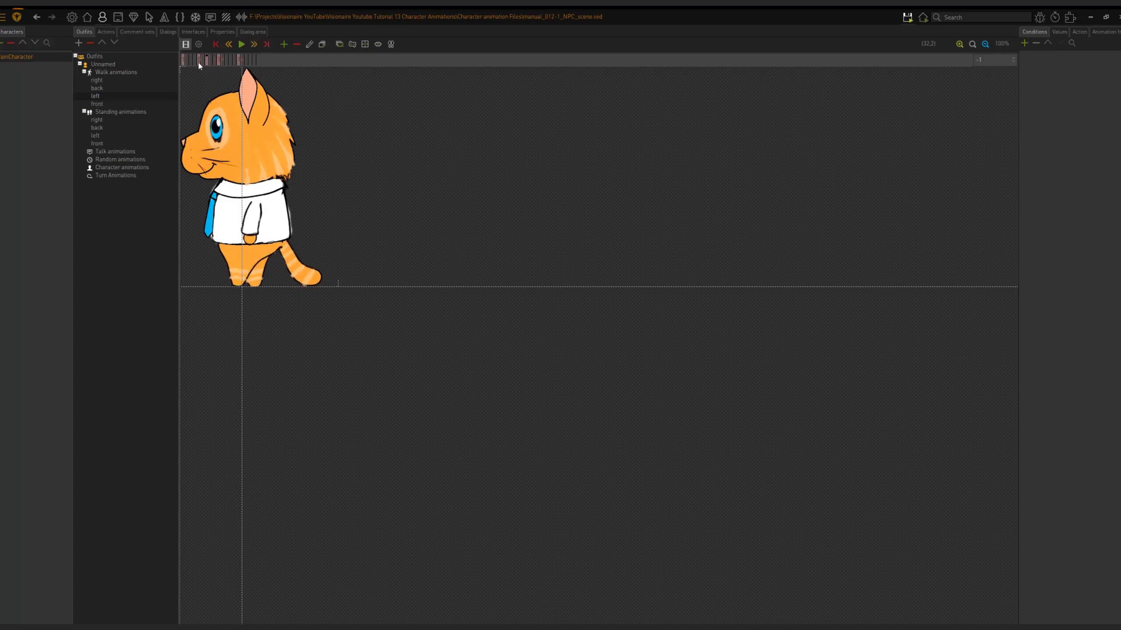
left_click(199, 62)
left_click(203, 63)
left_click(208, 62)
left_click(212, 62)
left_click(222, 64)
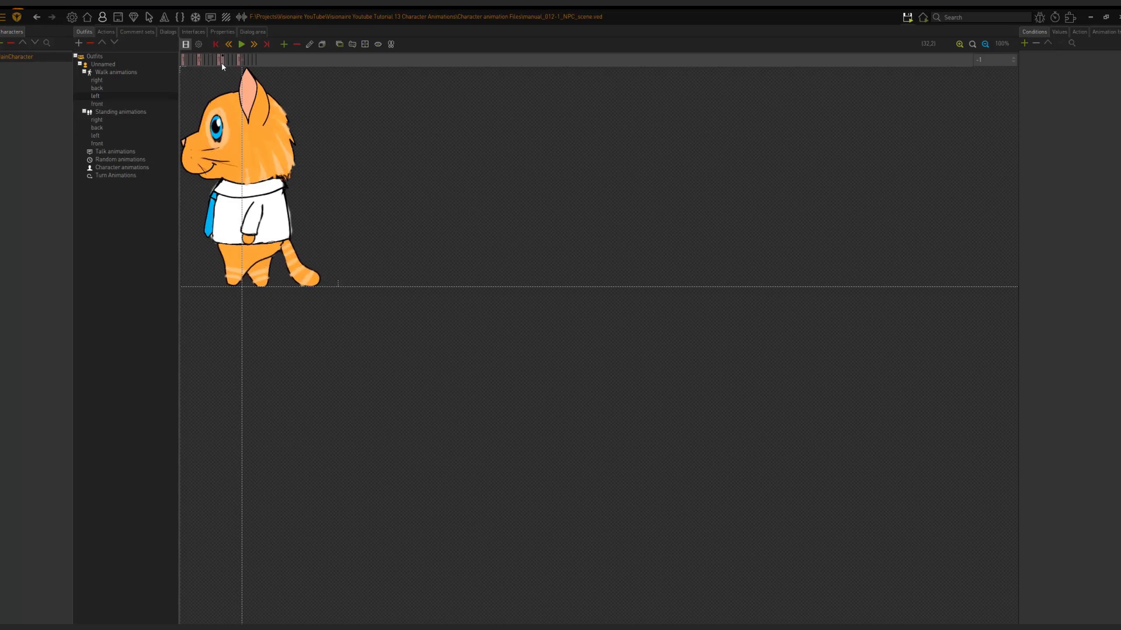
left_click(239, 63)
left_click(253, 63)
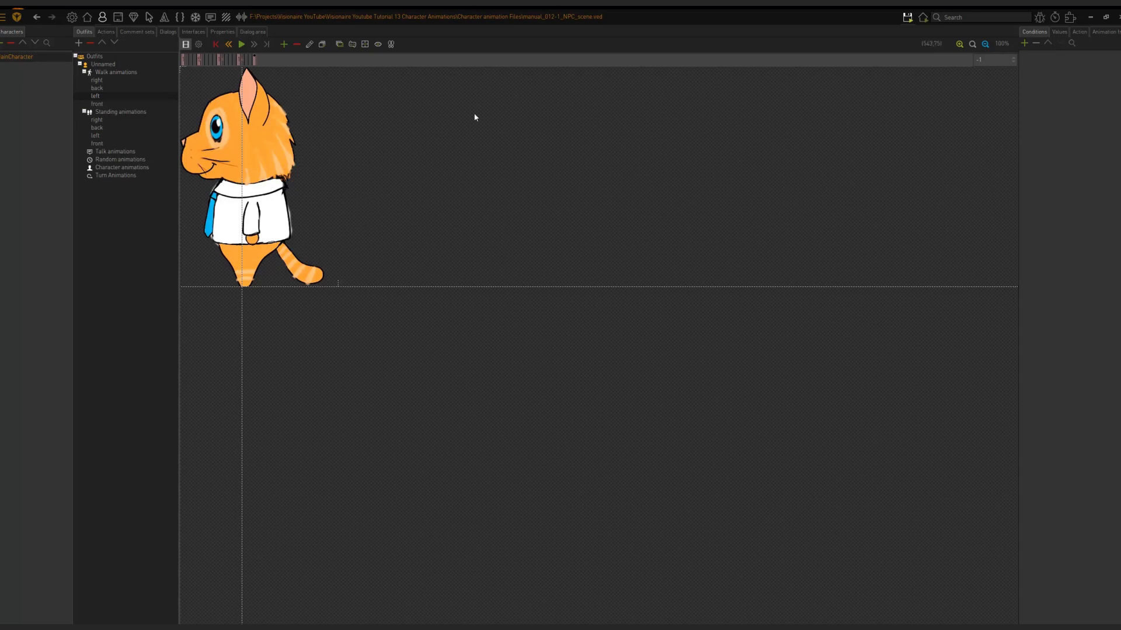
Step: Play the left walk animation with different frame pauses to judge its speed
left_click(241, 45)
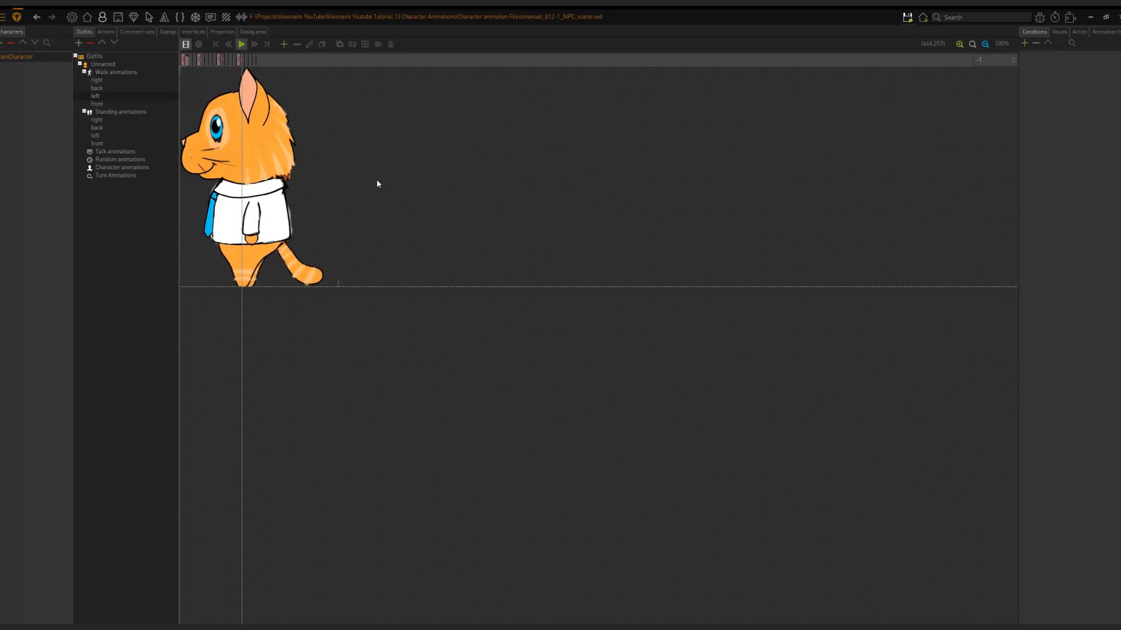
left_click(241, 45)
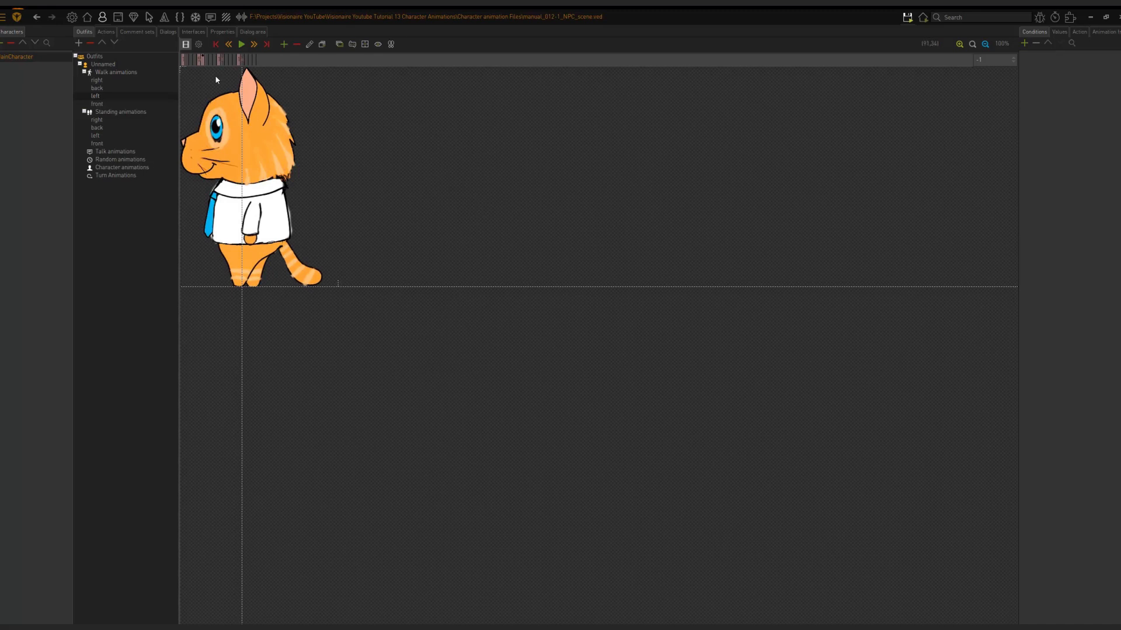
left_click(198, 45)
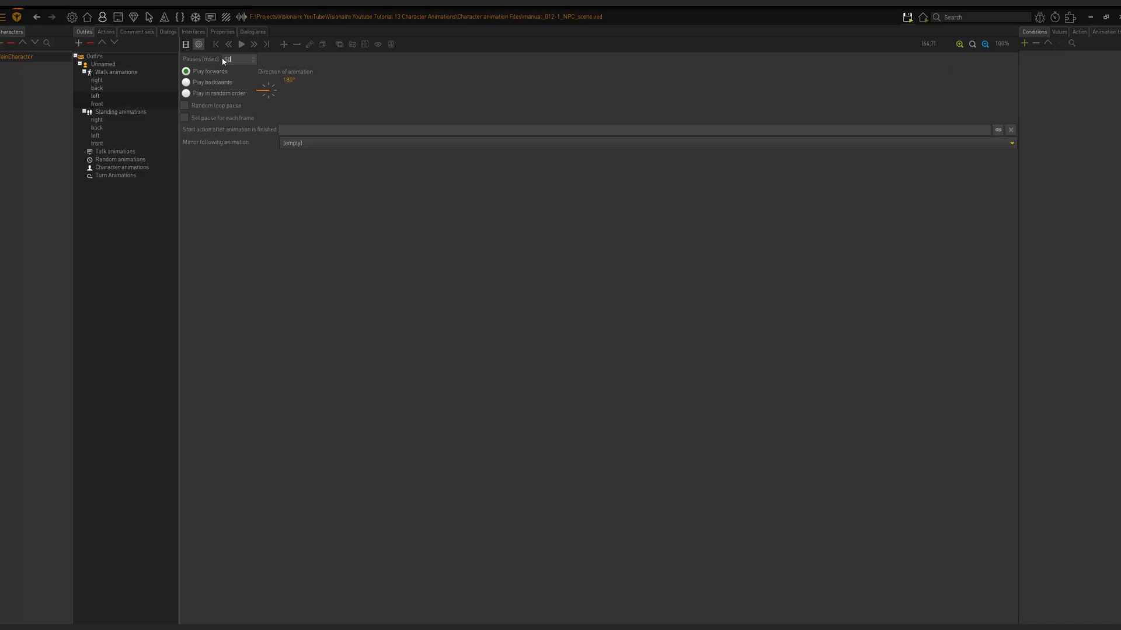
left_click(186, 45)
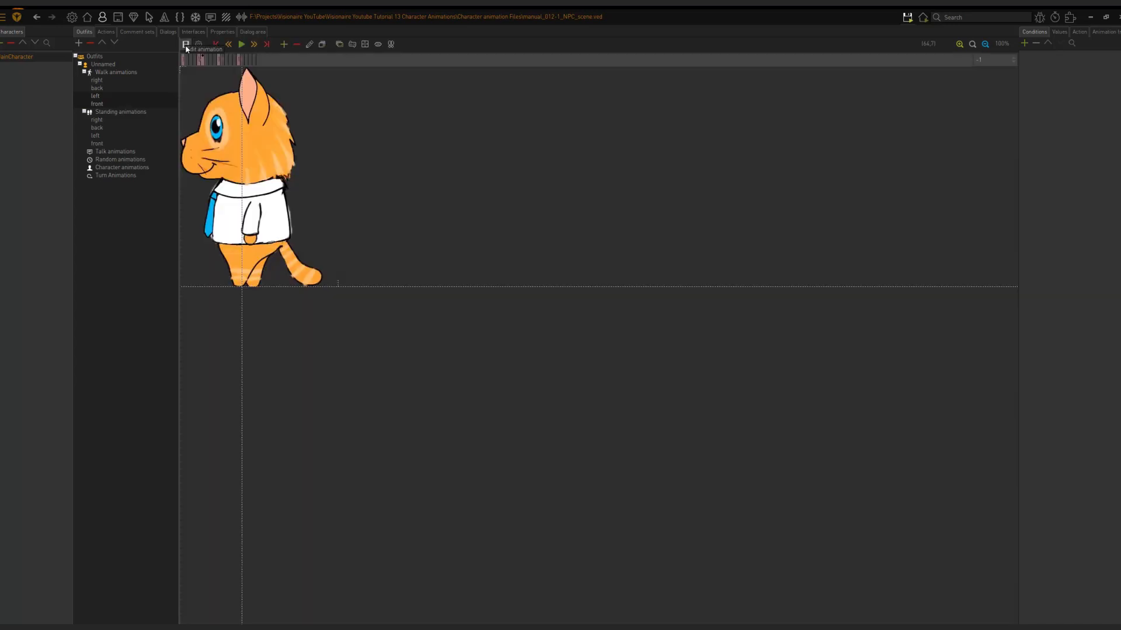
left_click(241, 45)
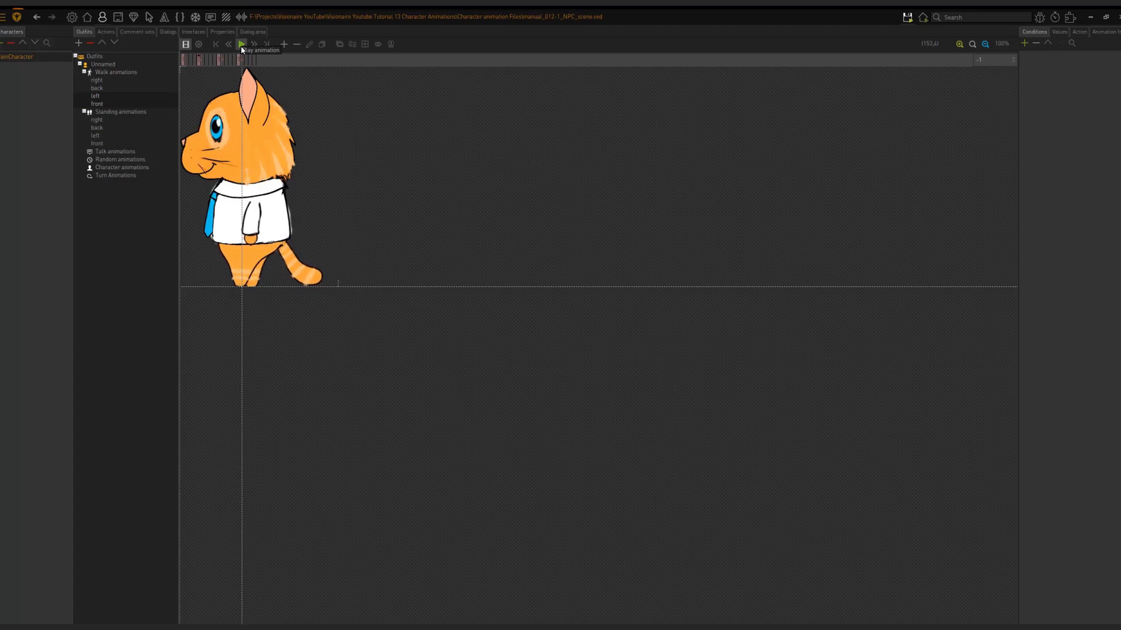
left_click(199, 45)
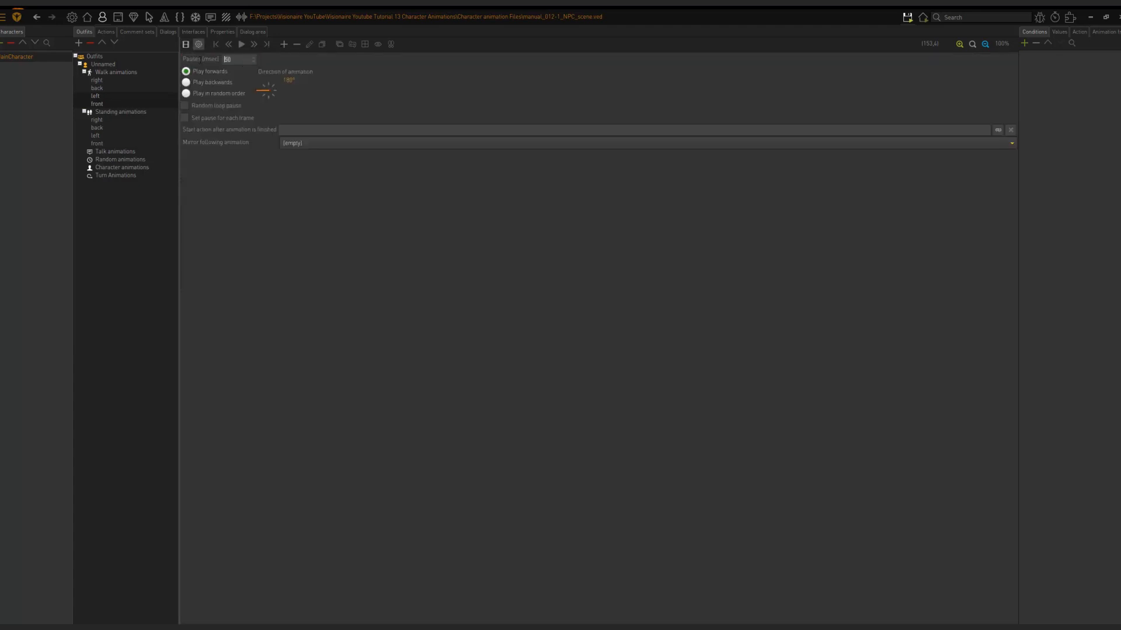
left_click(186, 45)
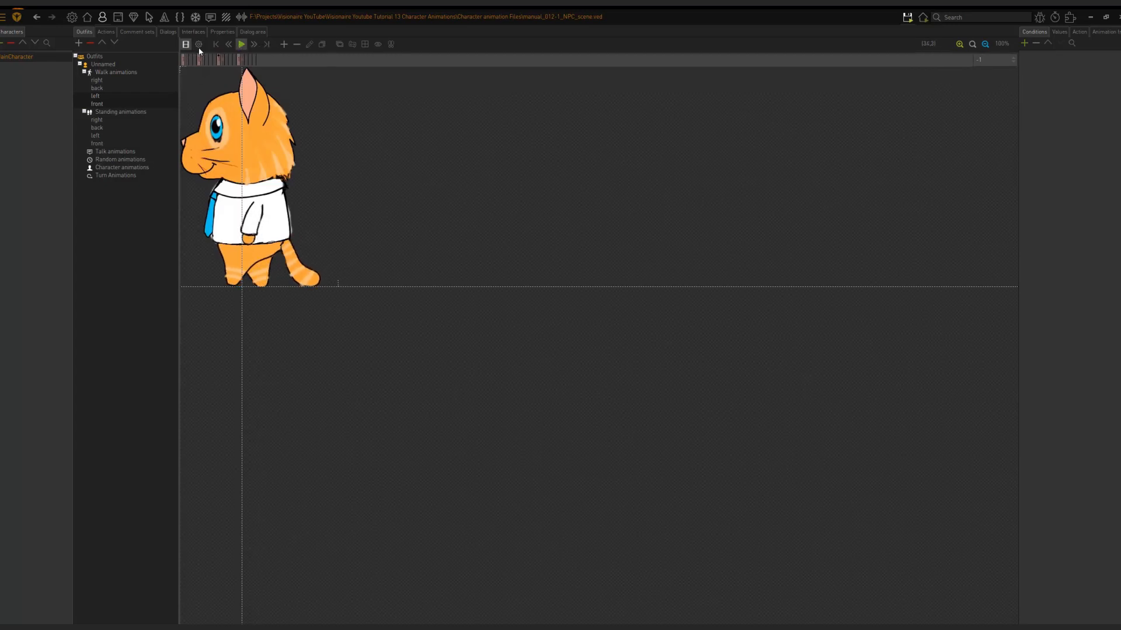
Step: Set the left walk animation's pause to 25 msec
left_click(199, 44)
double_click(228, 59)
type("25")
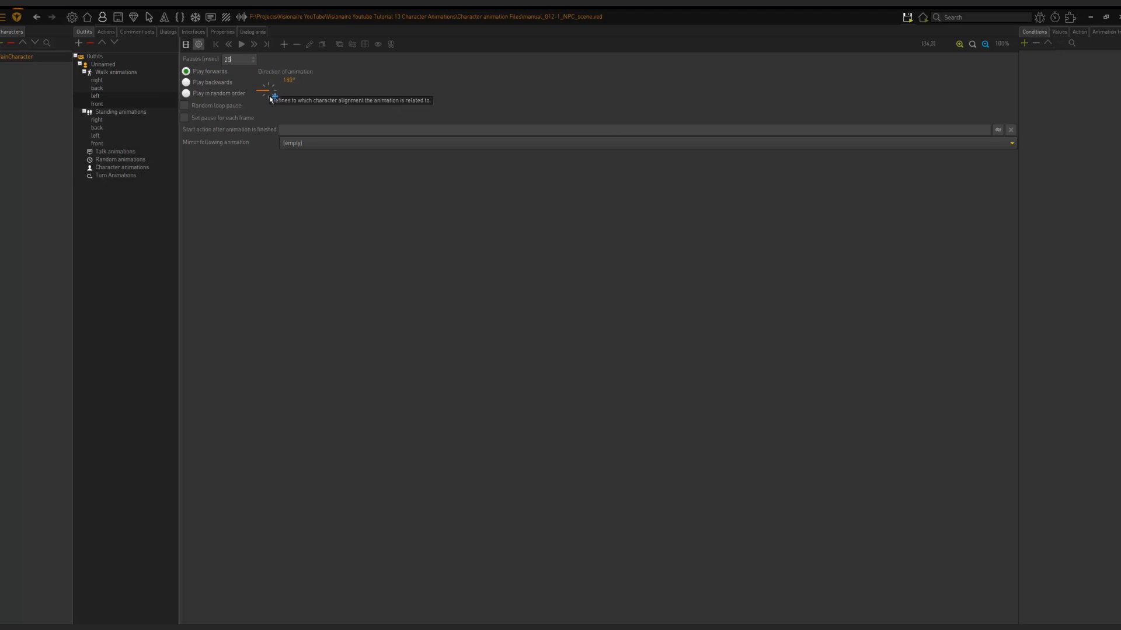
left_click(186, 44)
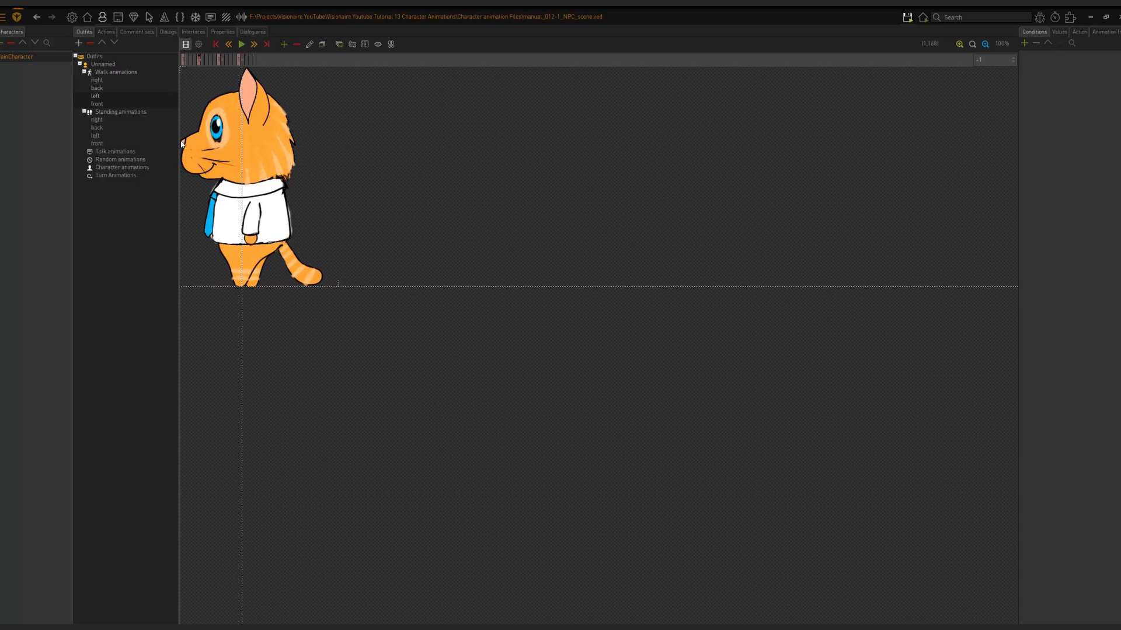
Step: Turn the left walk animation's direction to 0° and back to 180°, and preview its playback
left_click(199, 45)
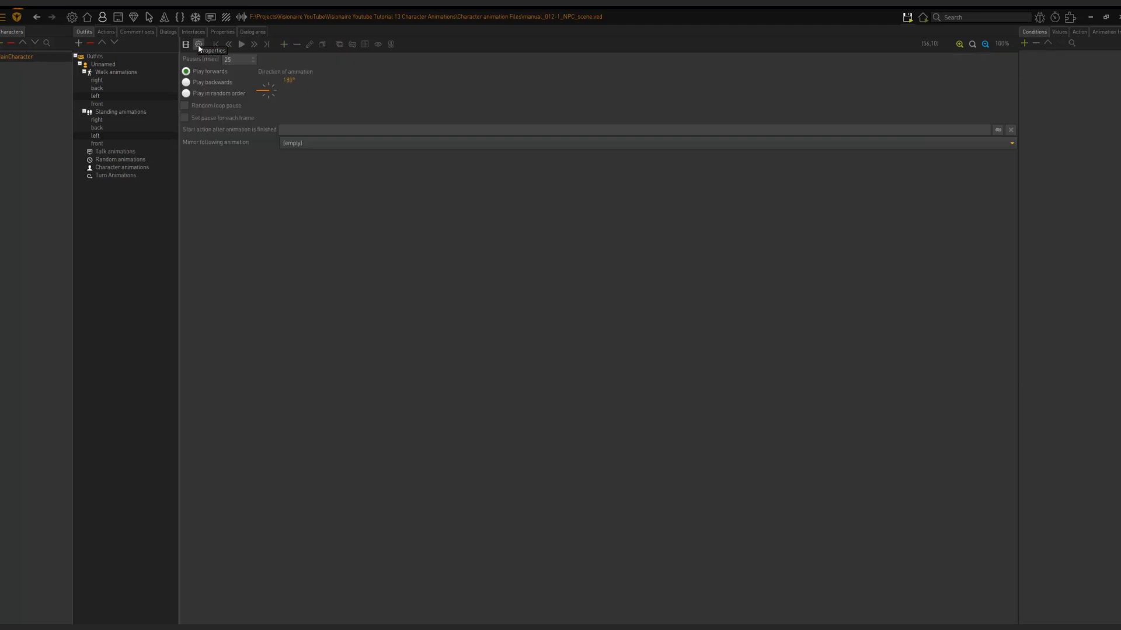
left_click(281, 94)
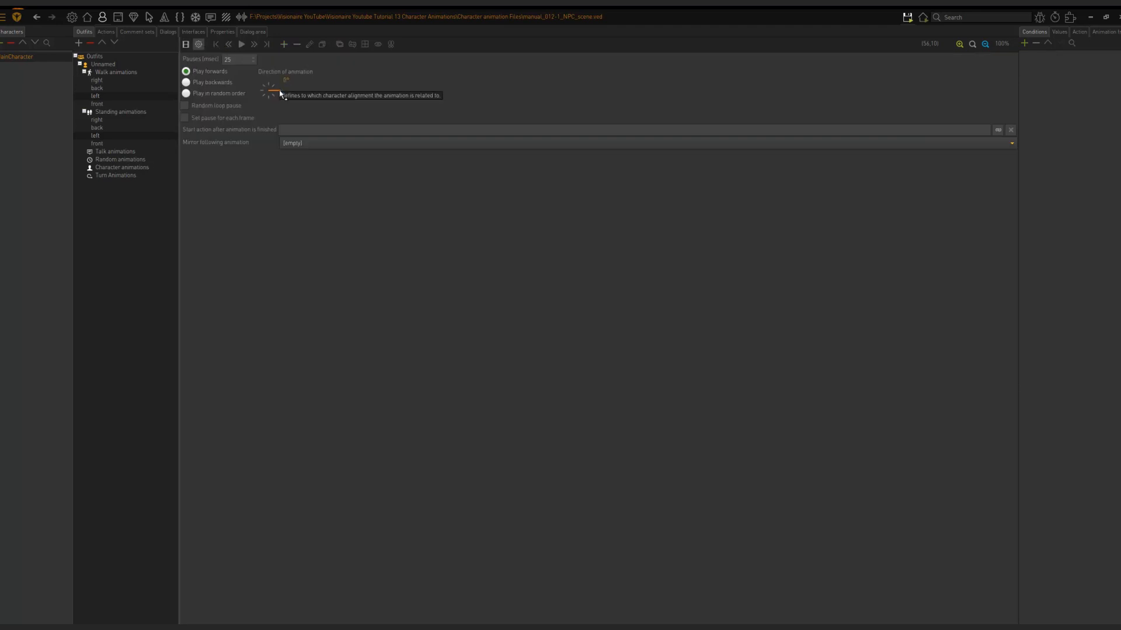
left_click(186, 45)
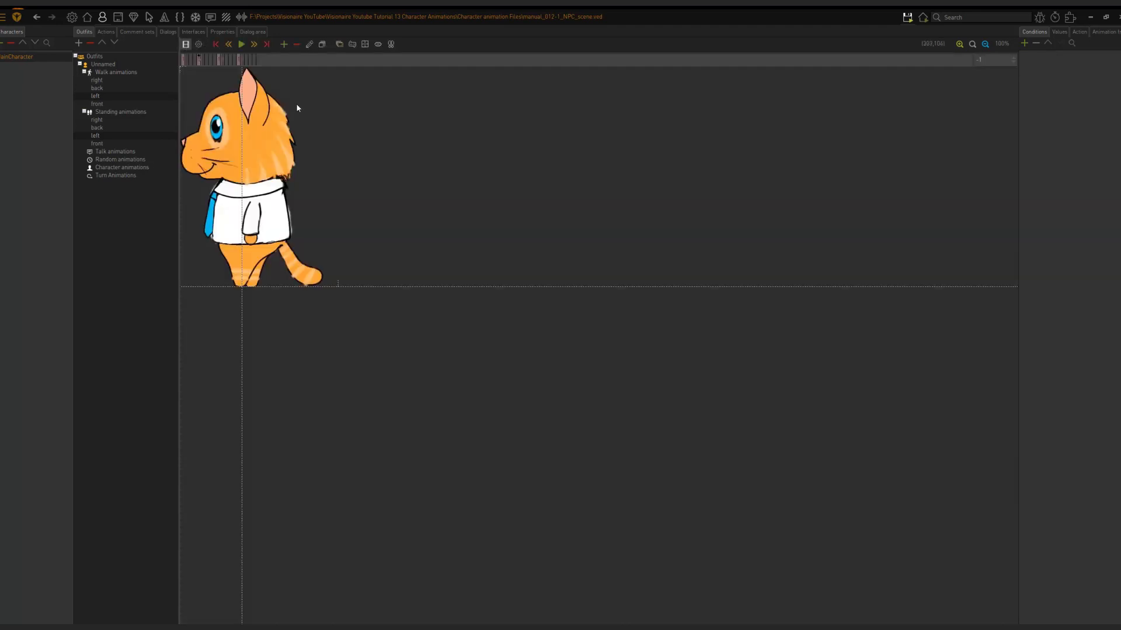
left_click(198, 44)
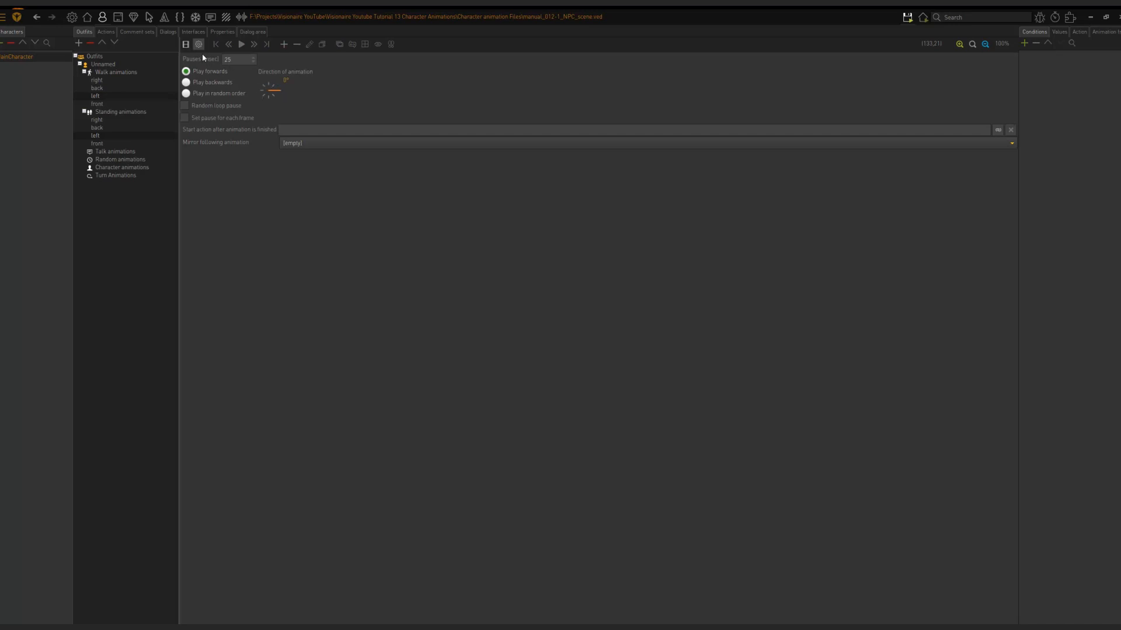
left_click(186, 44)
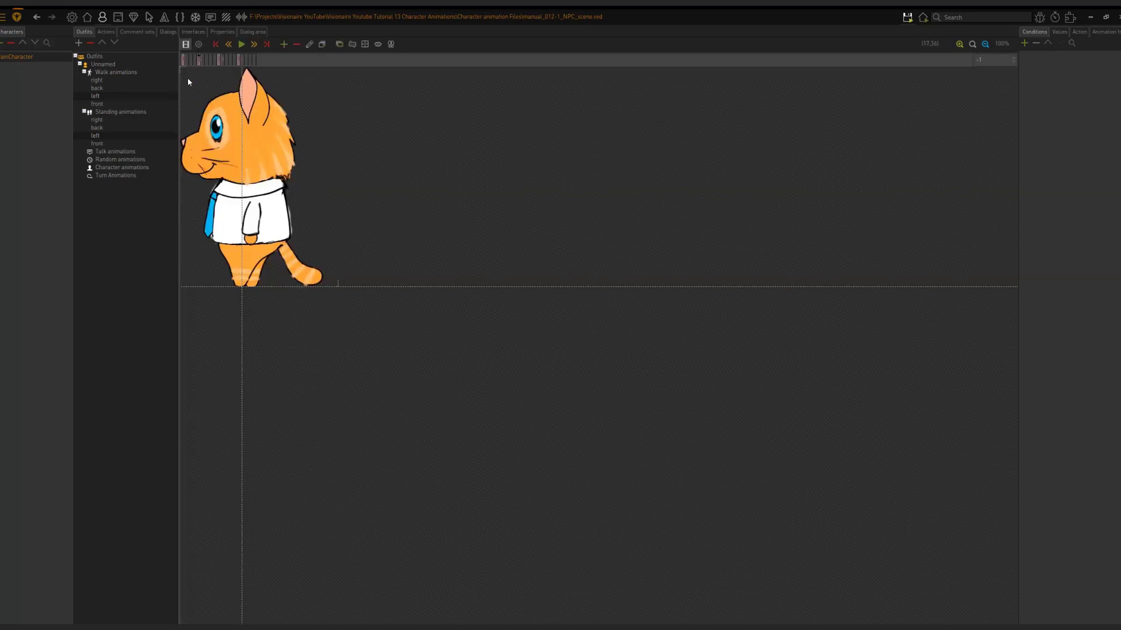
left_click(198, 45)
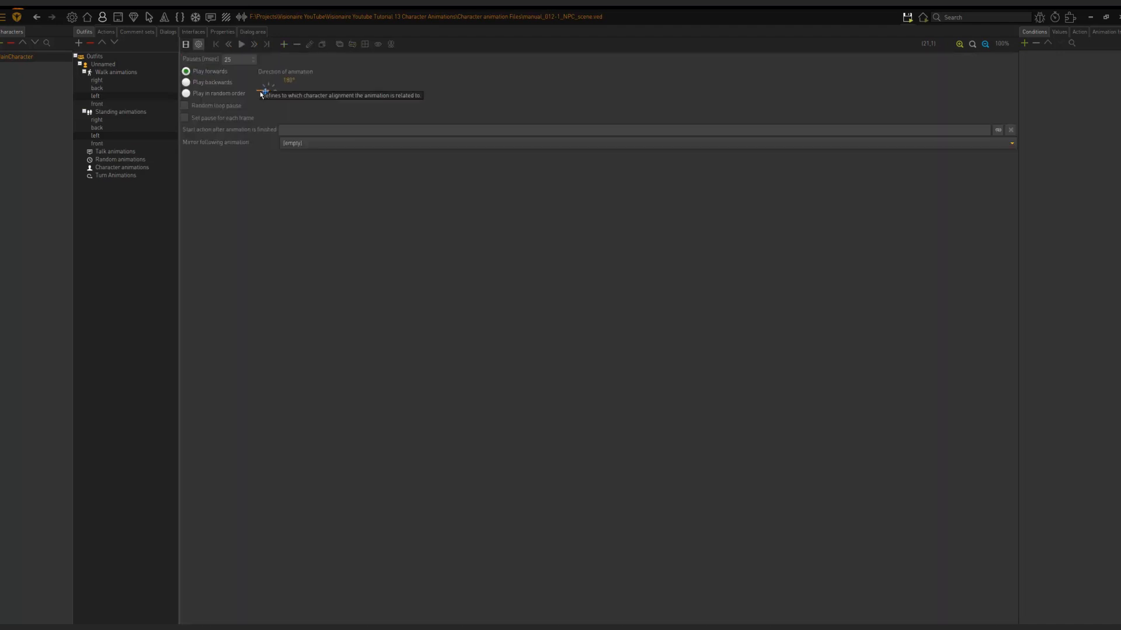
left_click(187, 46)
left_click(241, 44)
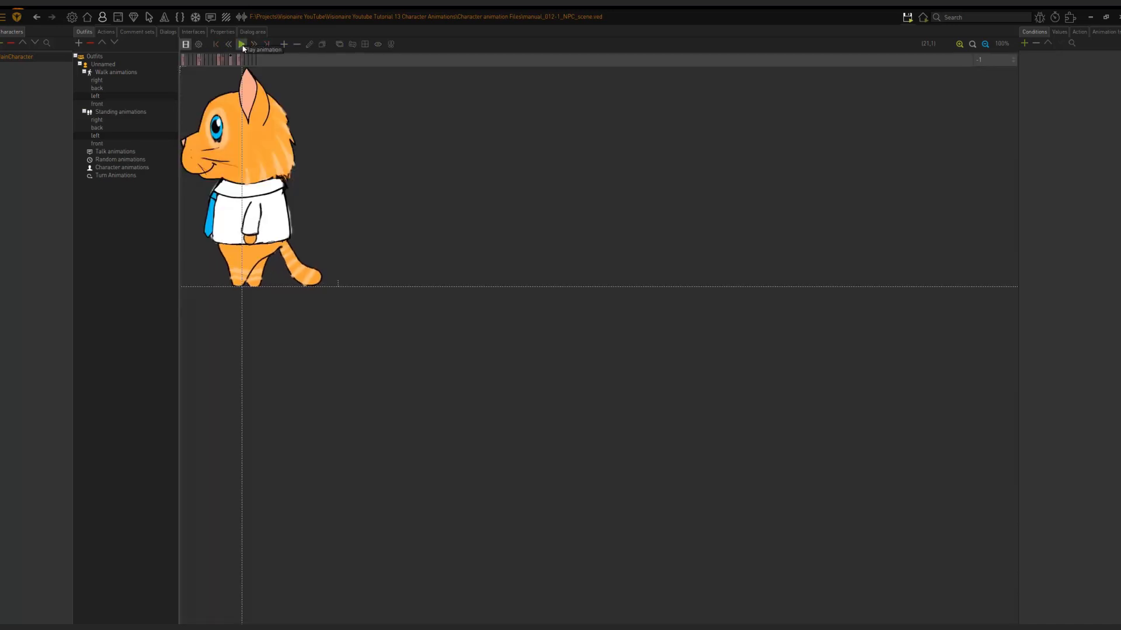
left_click(243, 46)
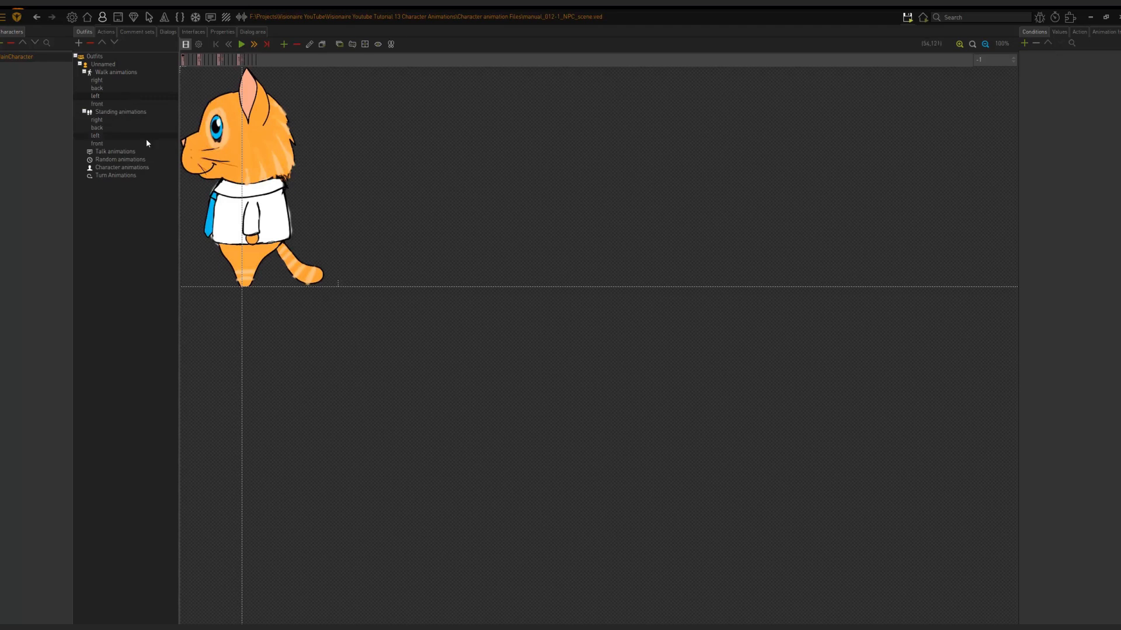
Step: Delete the single frame from the right walk animation
left_click(112, 81)
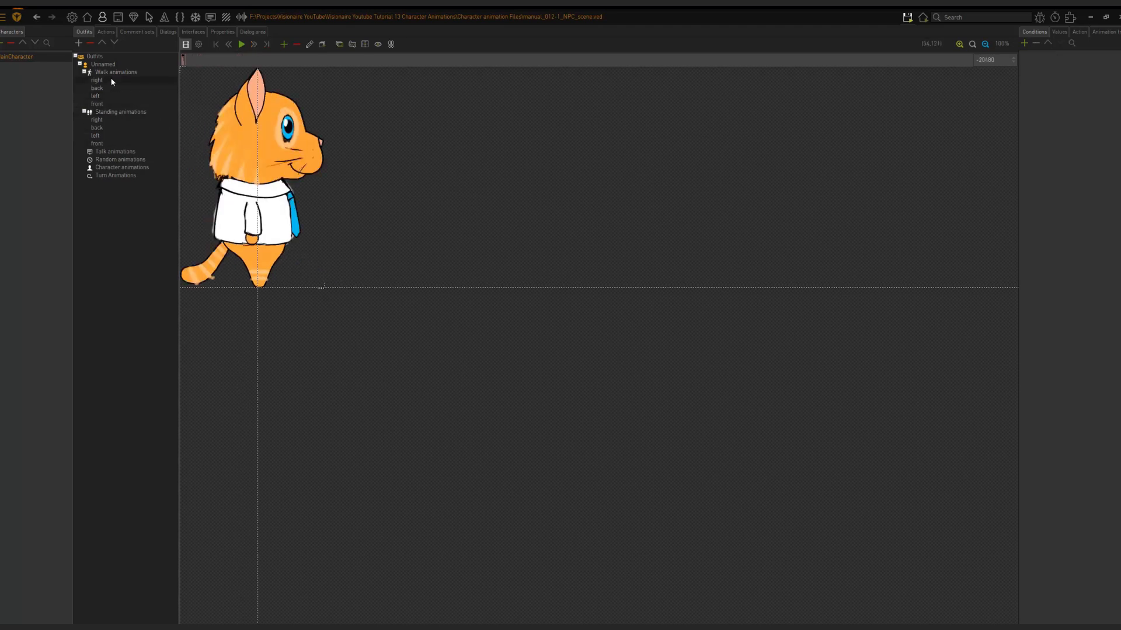
left_click(295, 47)
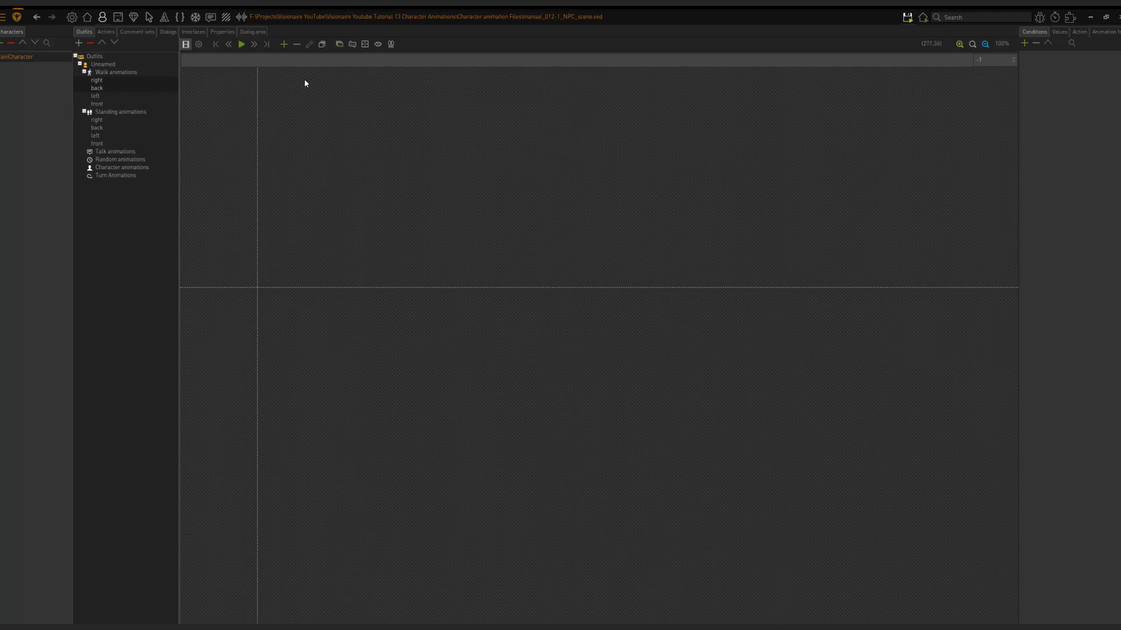
left_click(323, 45)
left_click(509, 197)
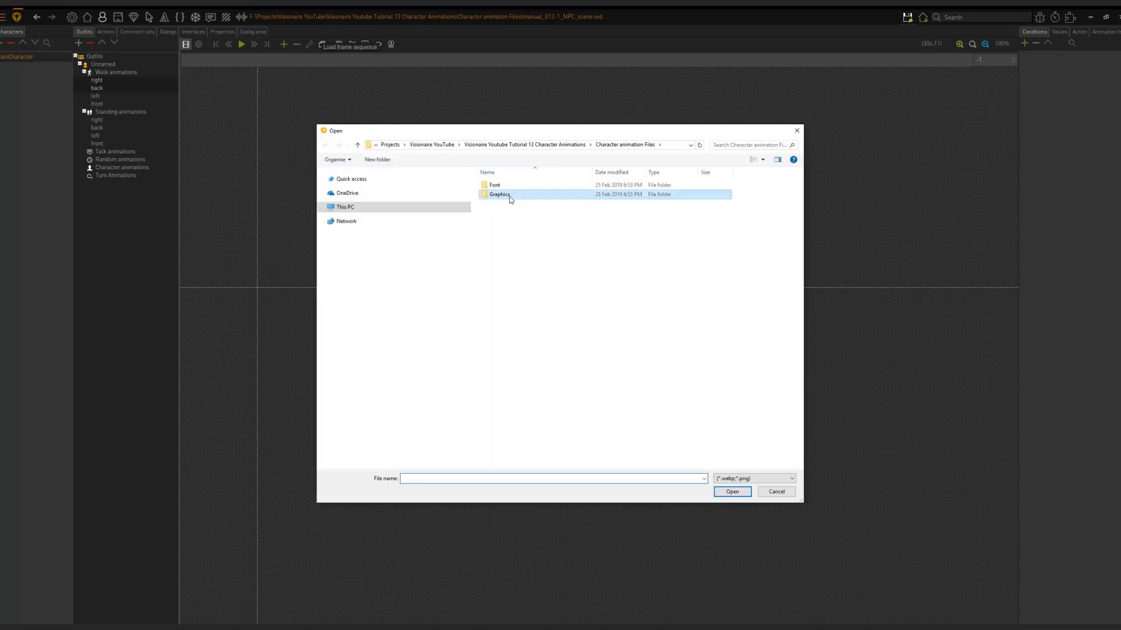
double_click(509, 197)
double_click(512, 212)
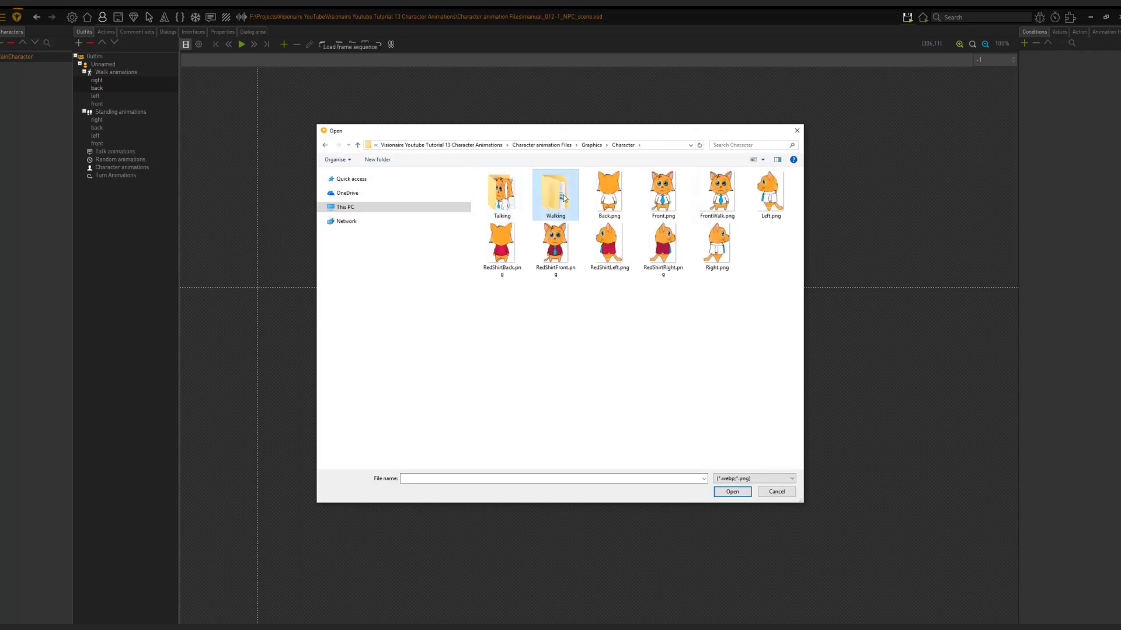
double_click(563, 199)
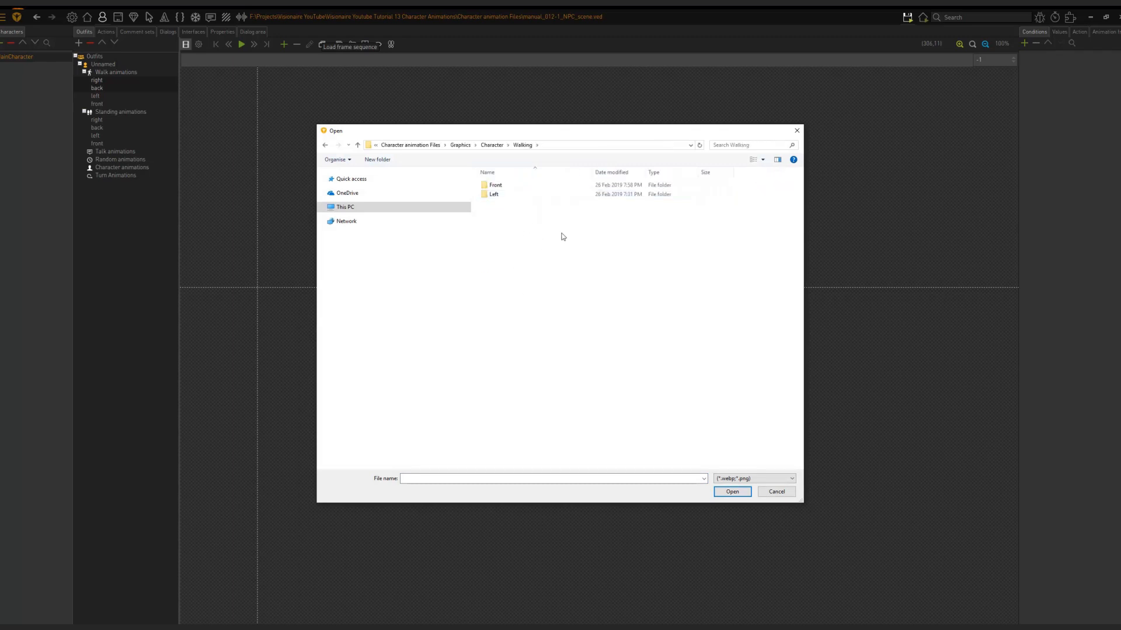
left_click(777, 492)
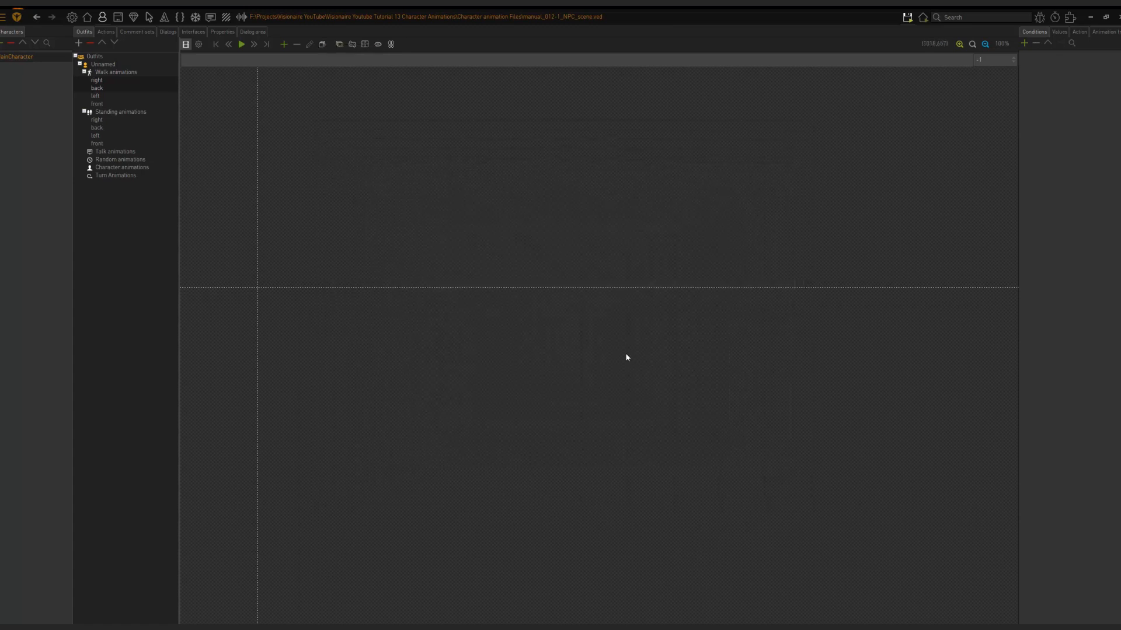
Step: Make the right walk animation a mirror of the left walk animation and play it
left_click(106, 99)
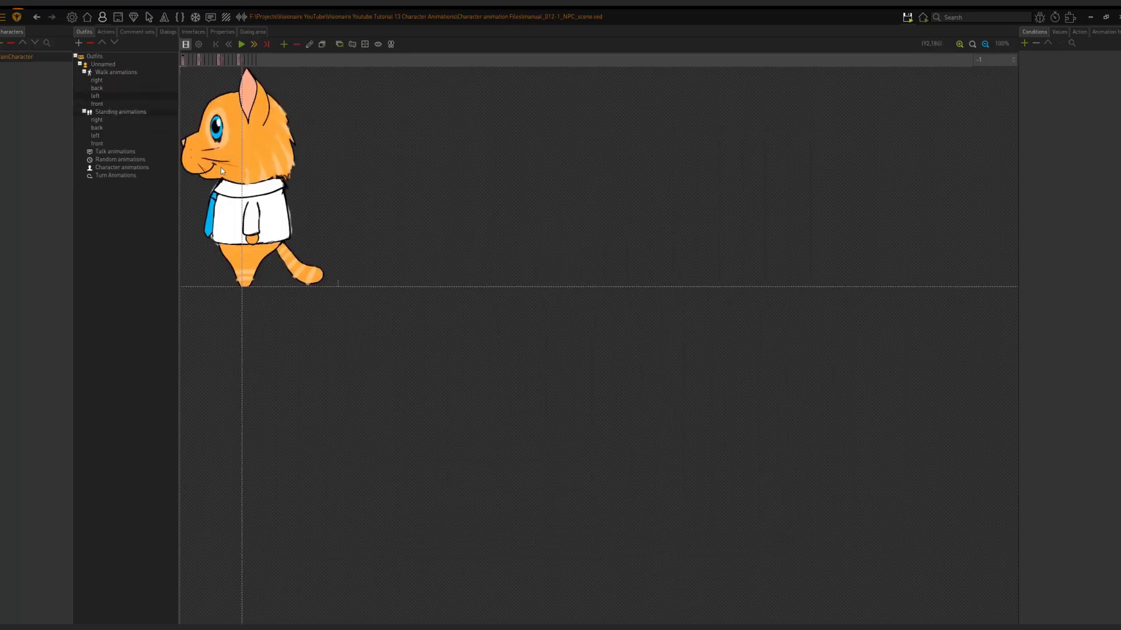
left_click(123, 81)
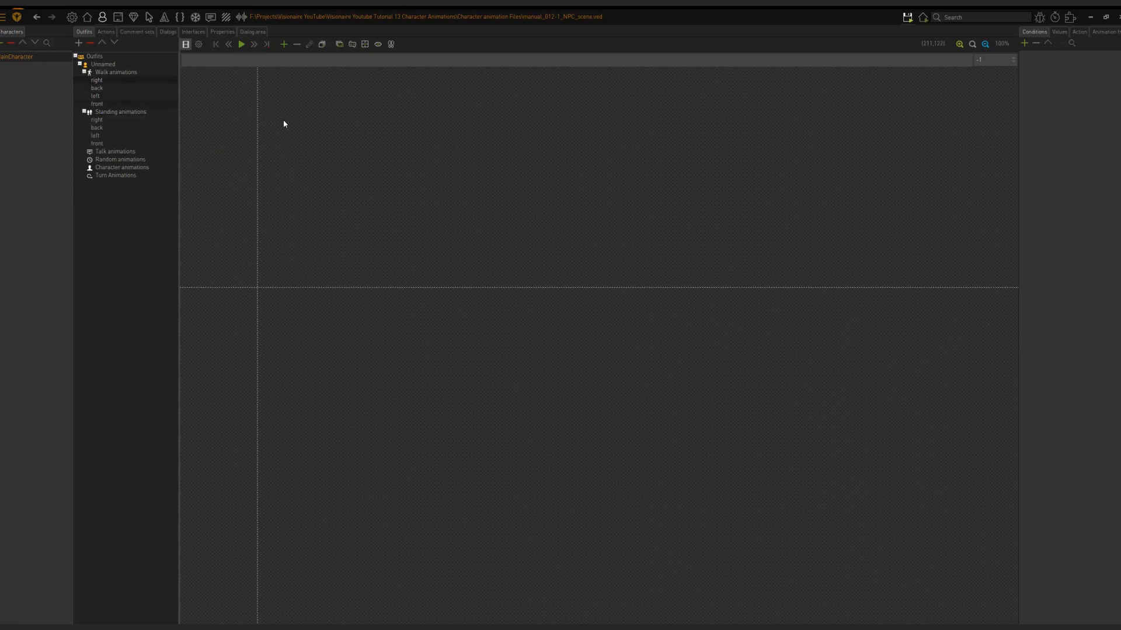
left_click(199, 45)
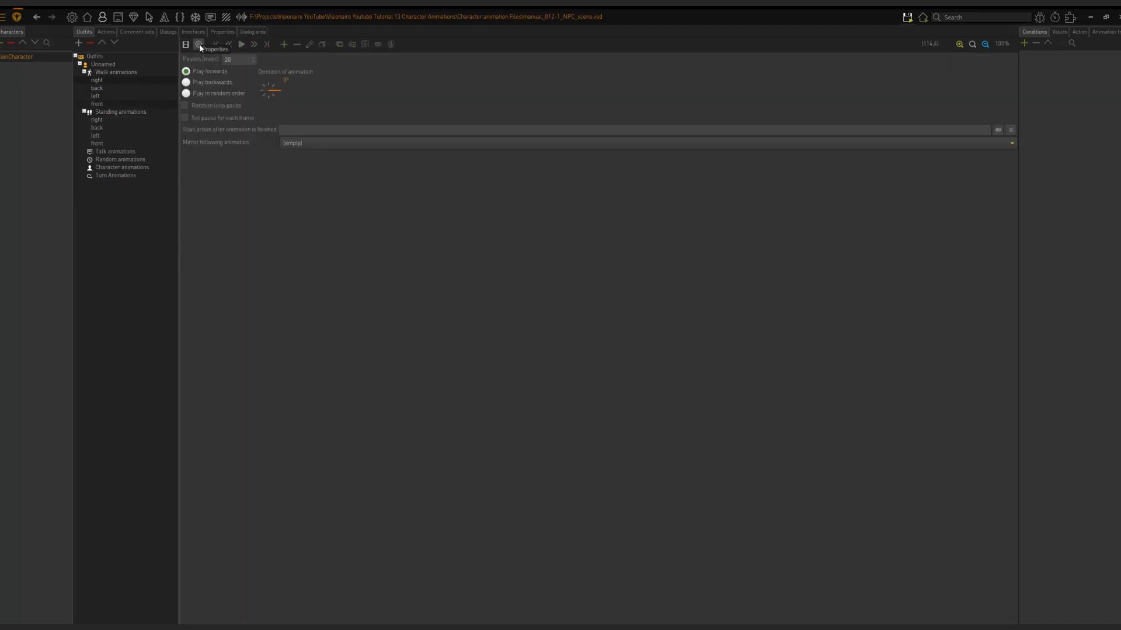
left_click(307, 145)
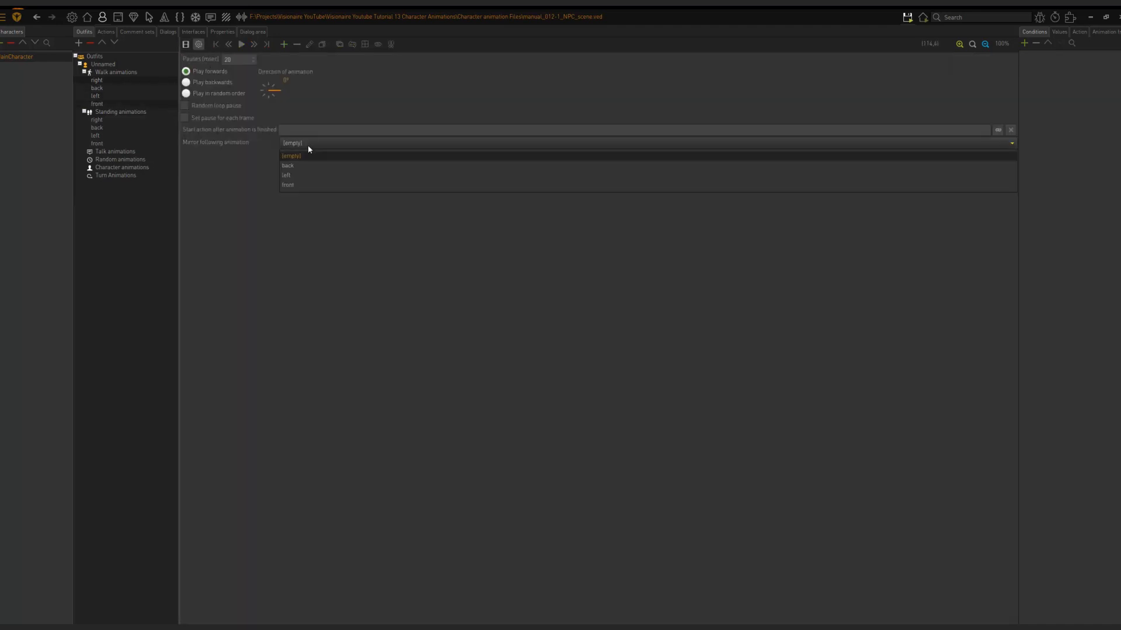
left_click(299, 175)
left_click(185, 45)
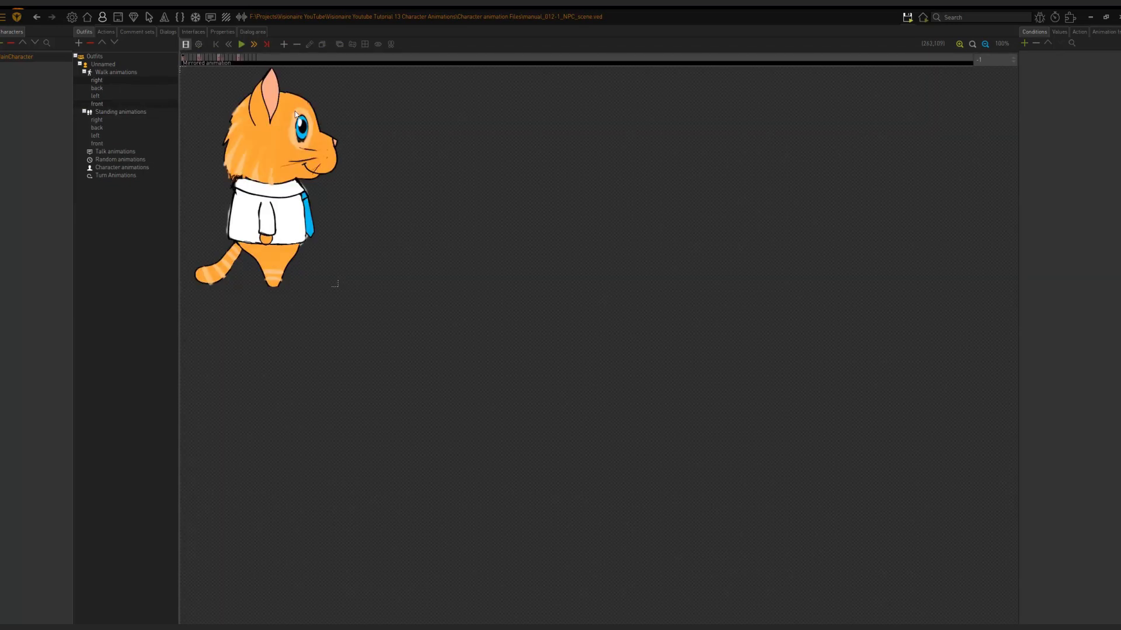
left_click(243, 45)
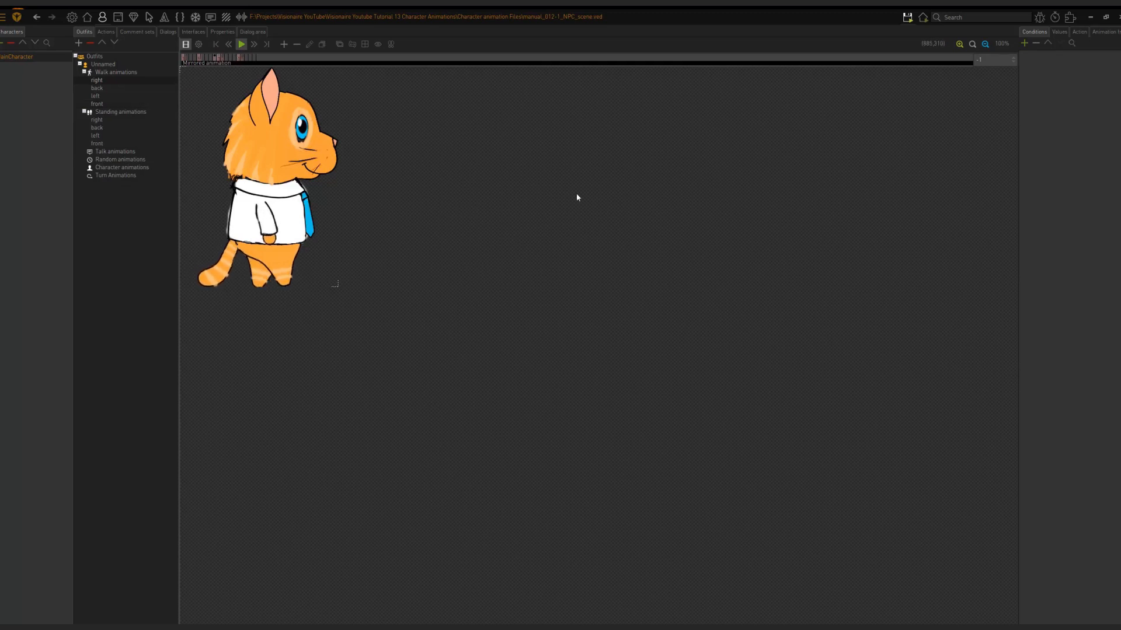
Step: Run the game and walk the cat right and left across the corridor to test both walk animations
mouse_move(909, 21)
left_click(916, 54)
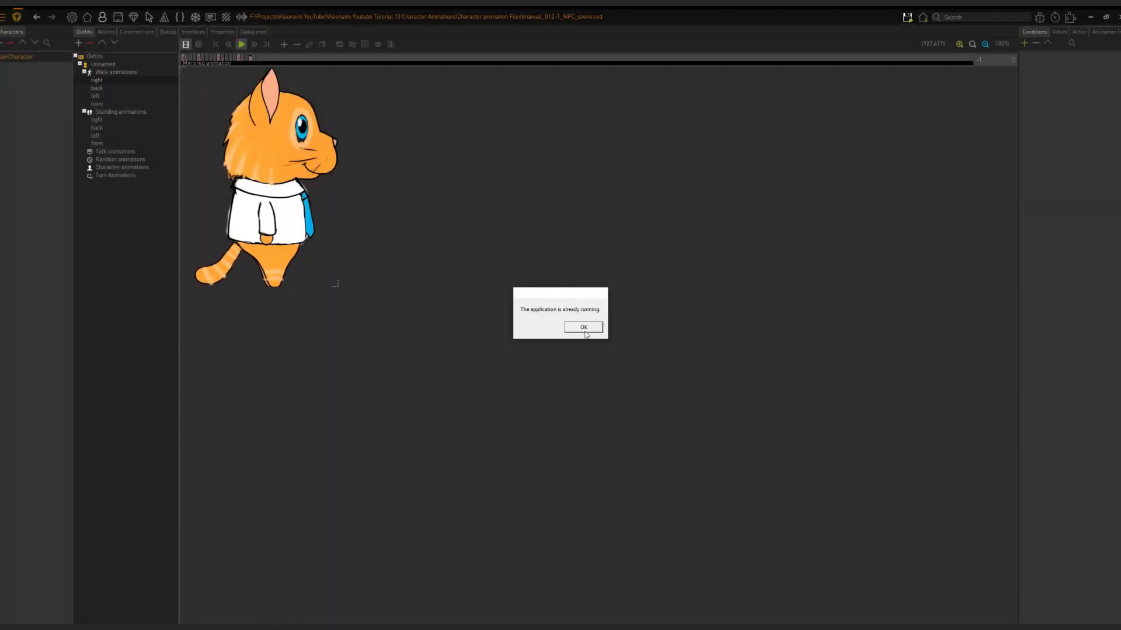
left_click(583, 328)
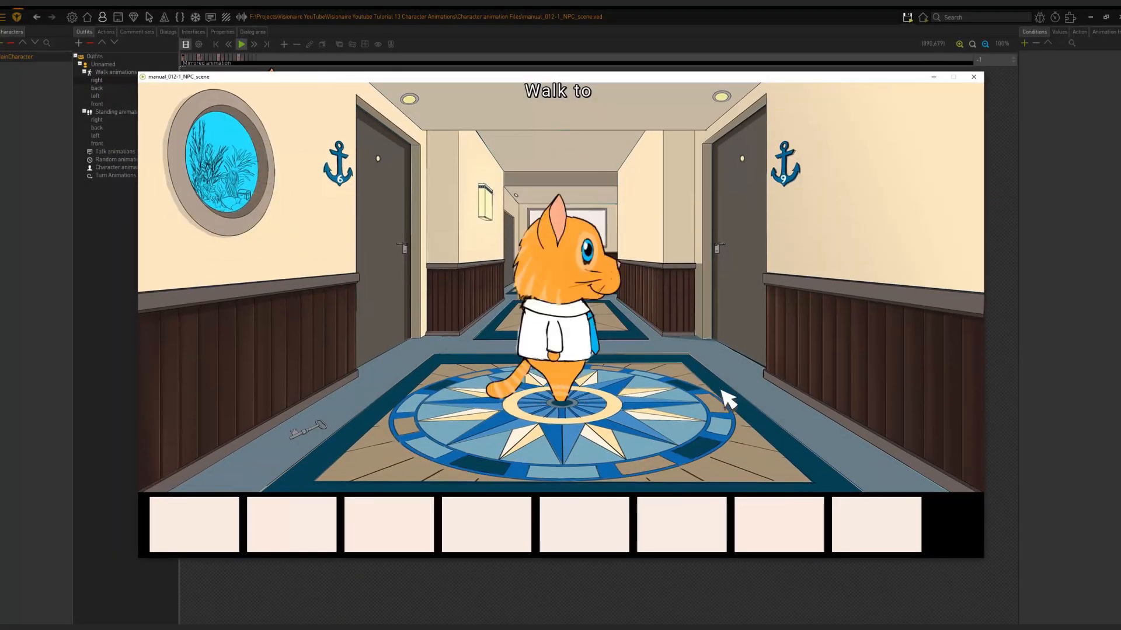
left_click(722, 391)
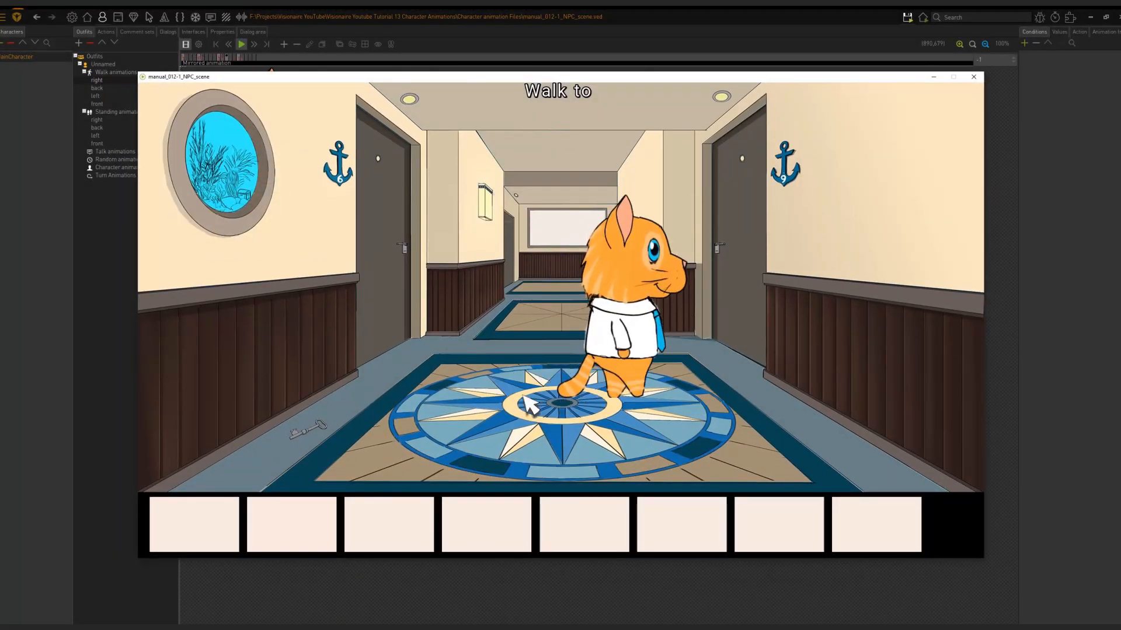
left_click(484, 399)
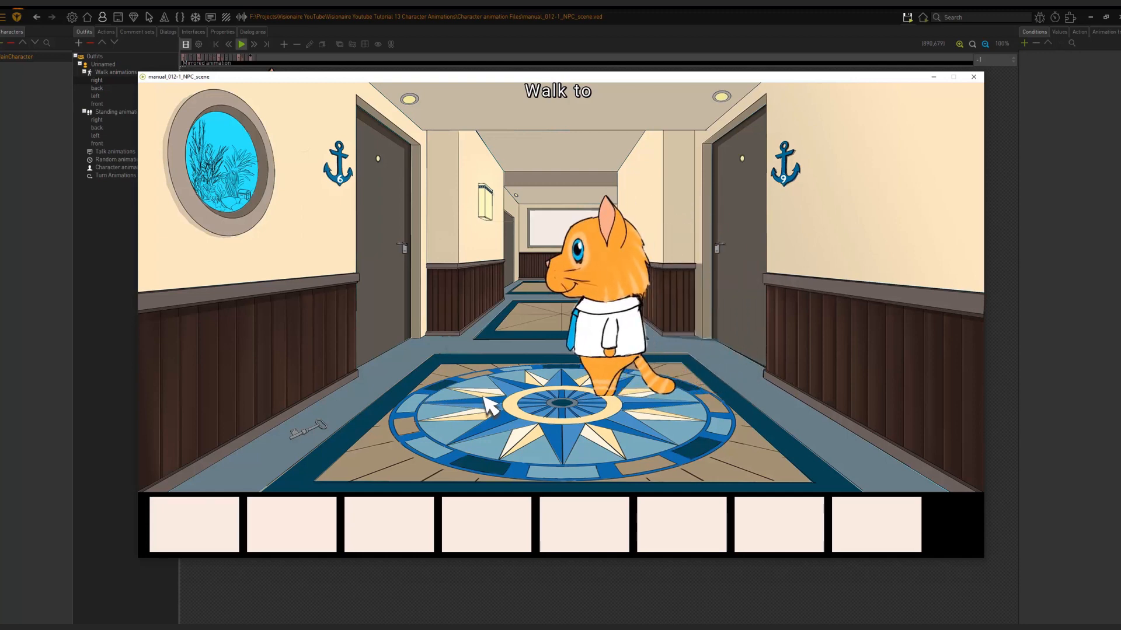
left_click(979, 77)
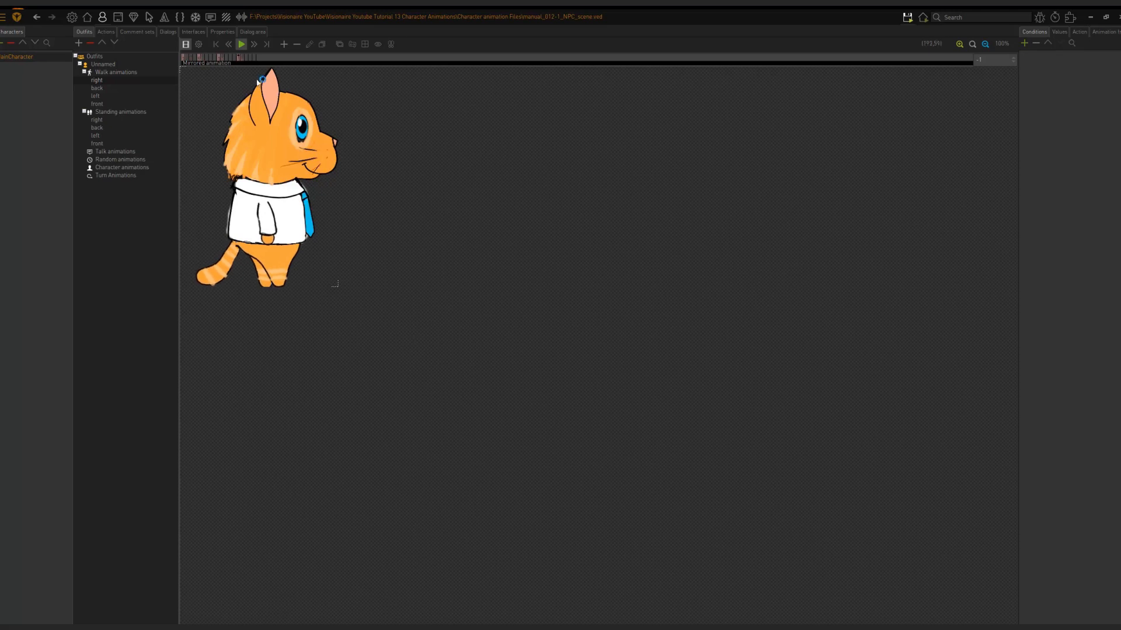
left_click(242, 45)
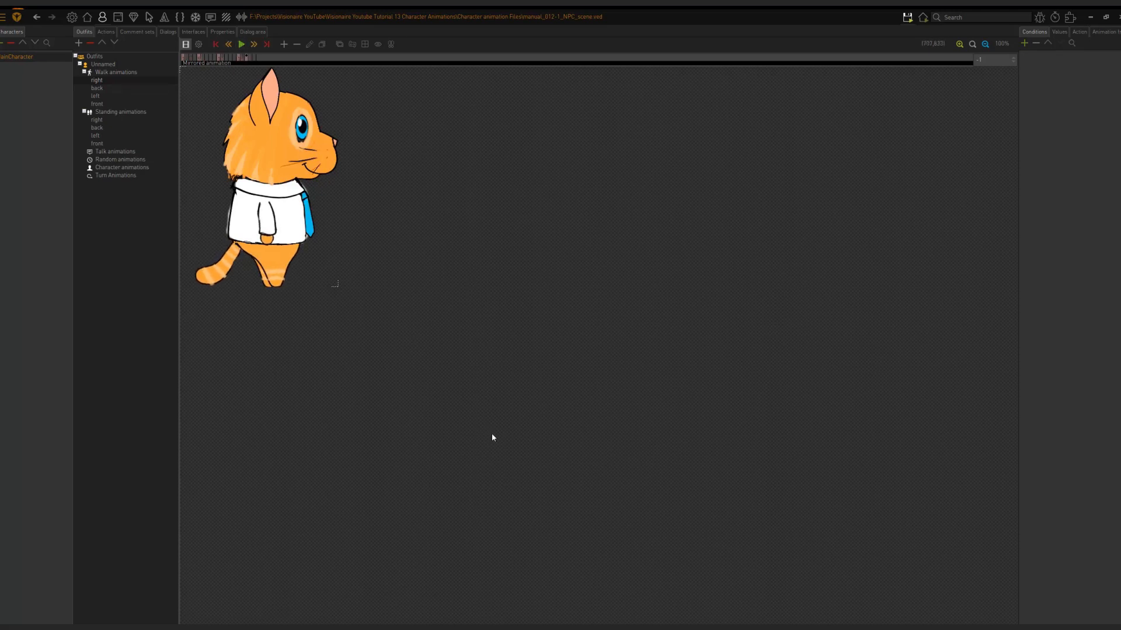
Step: Switch to File Explorer and examine the numbered walk frame images in the Walking folder's Front and Left subfolders
key("alt+Tab")
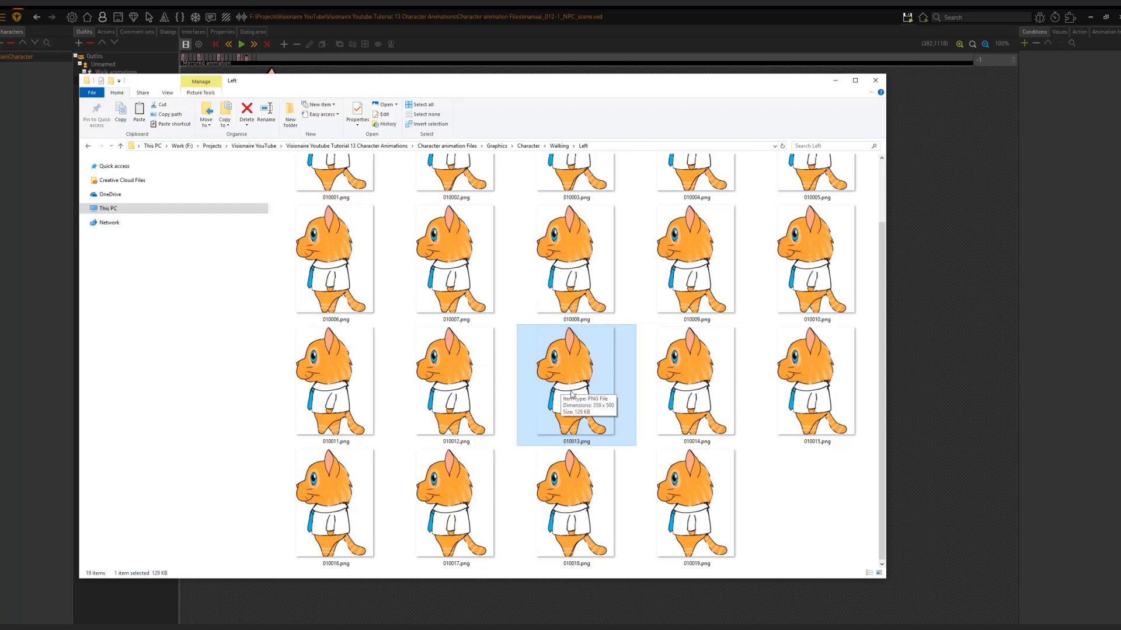
left_click(557, 146)
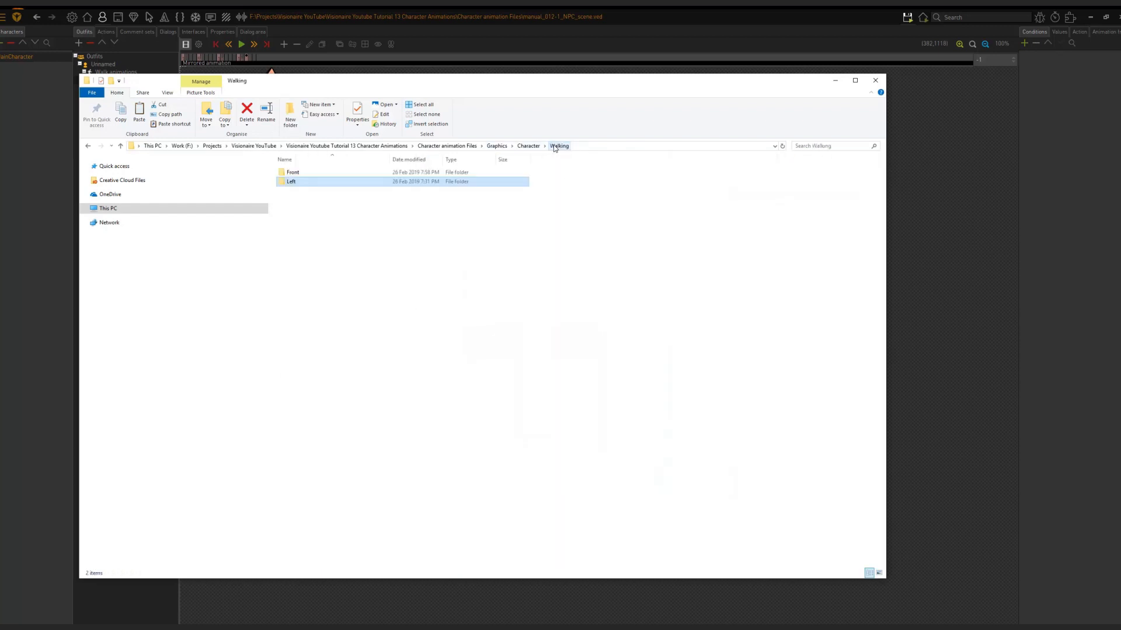
double_click(356, 173)
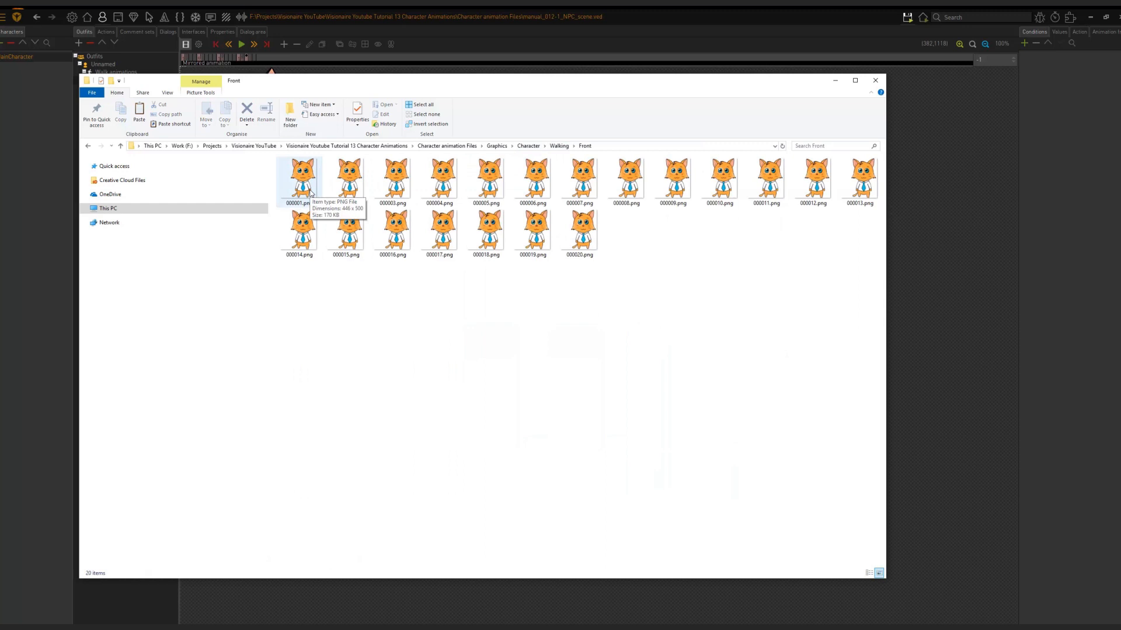
left_click(559, 145)
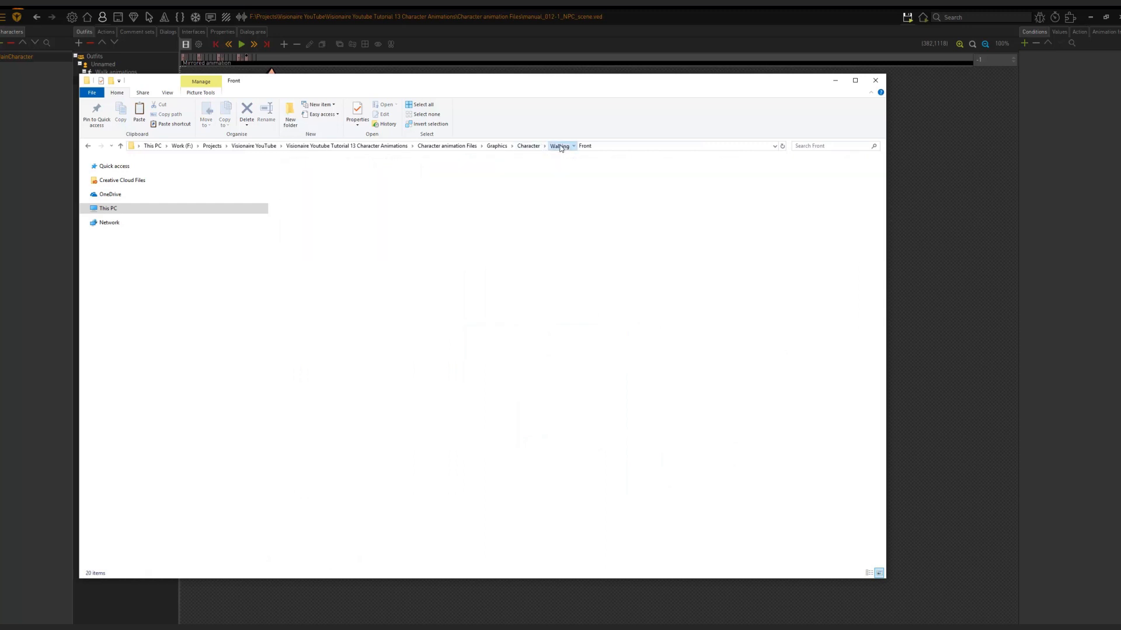
double_click(308, 181)
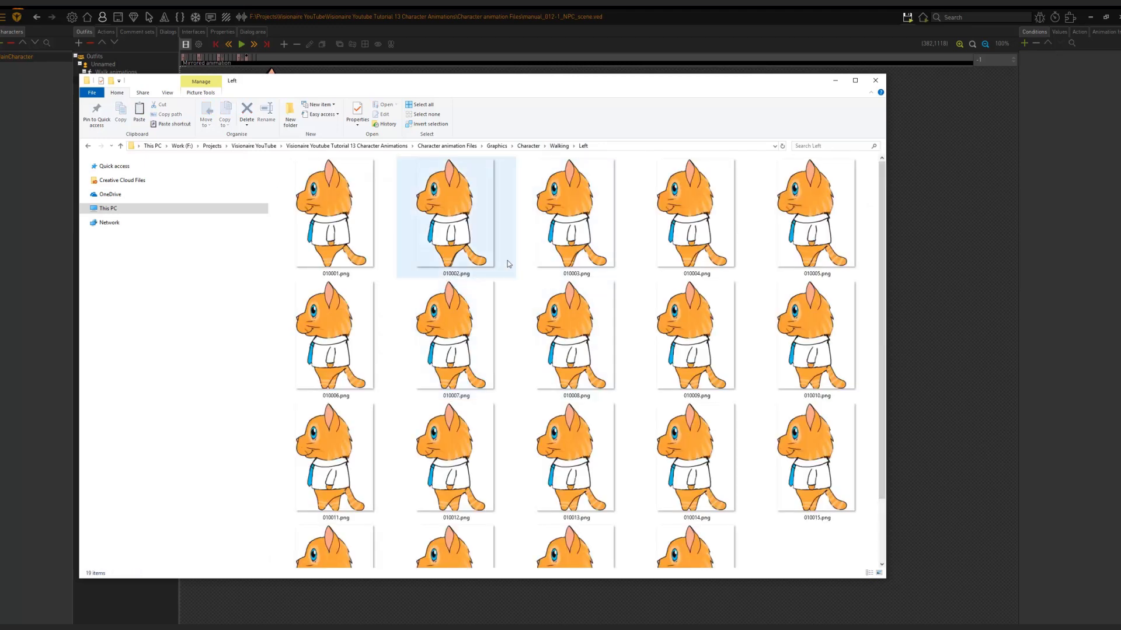
left_click(342, 221)
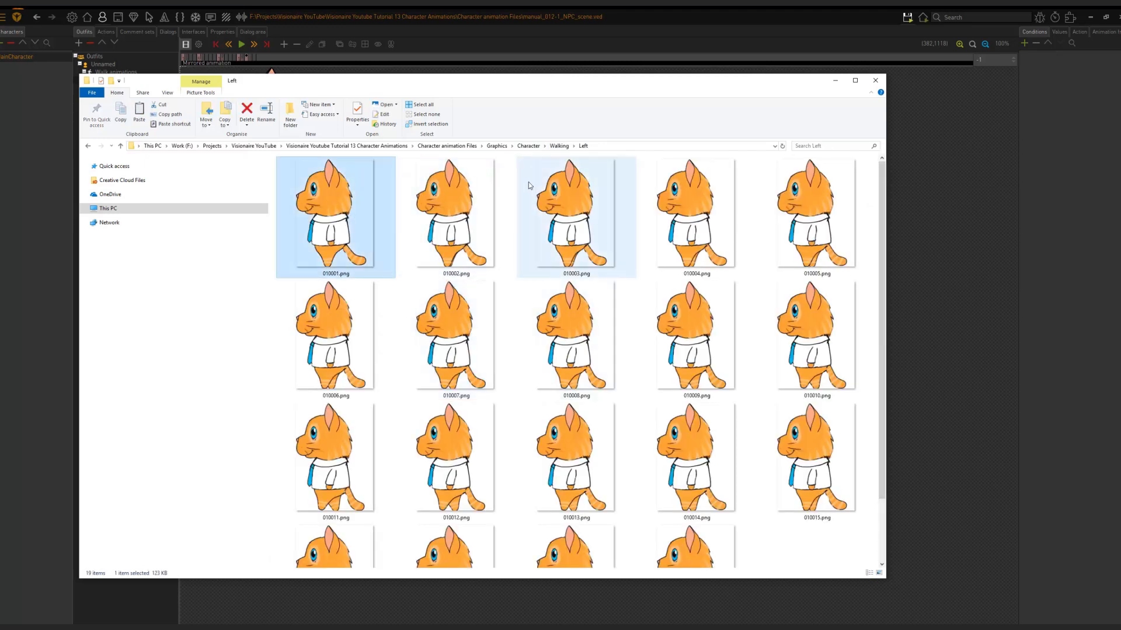
left_click(558, 146)
double_click(340, 175)
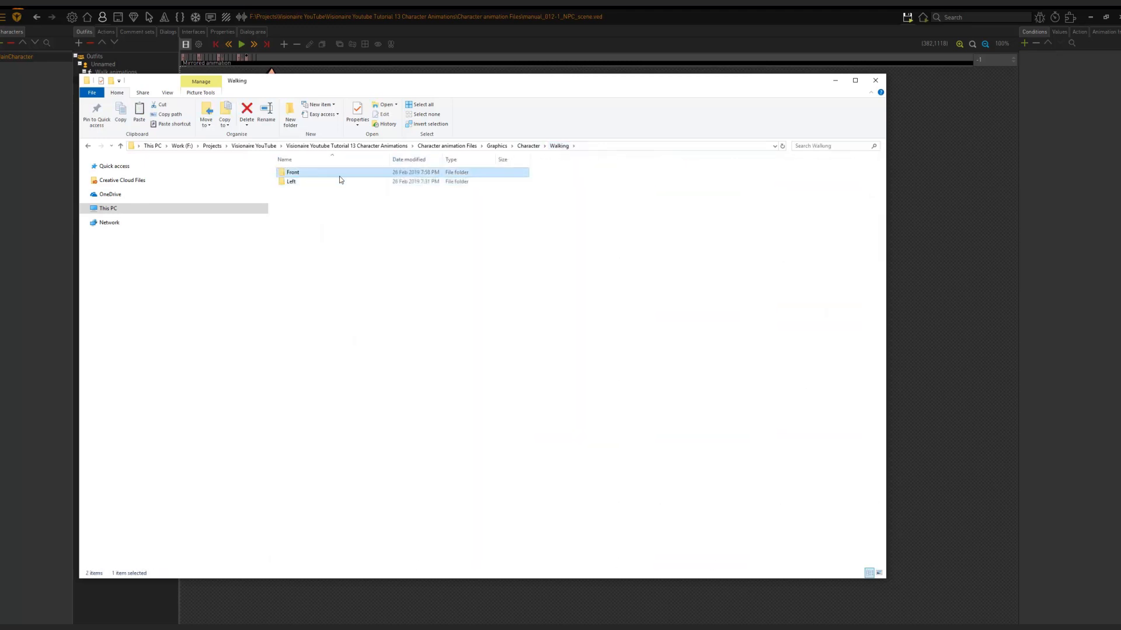
left_click(304, 186)
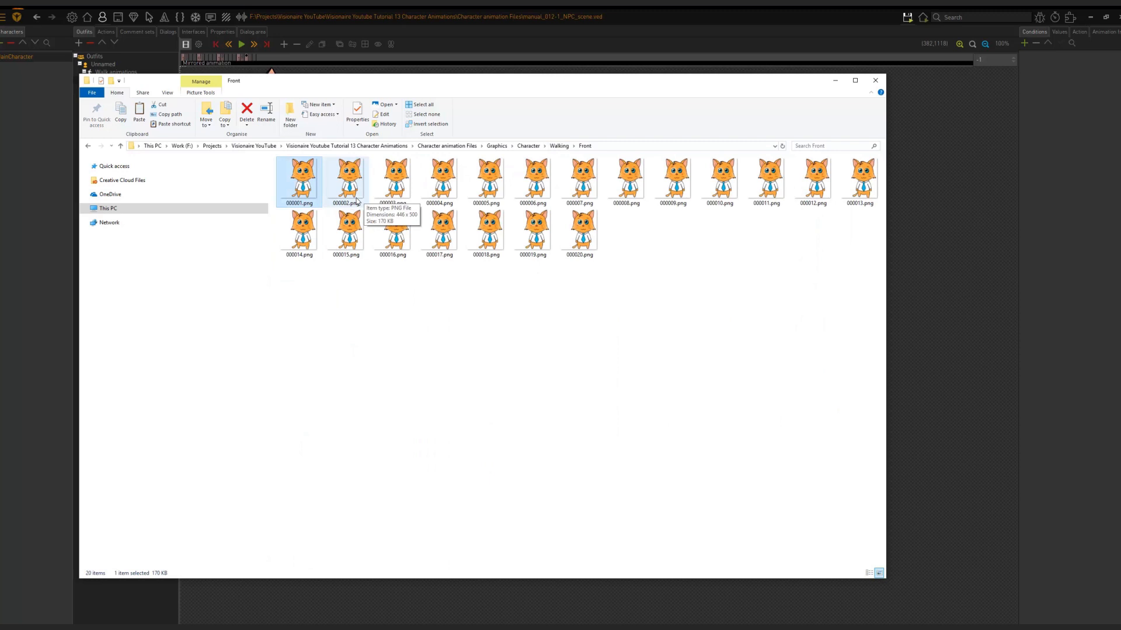
left_click(566, 12)
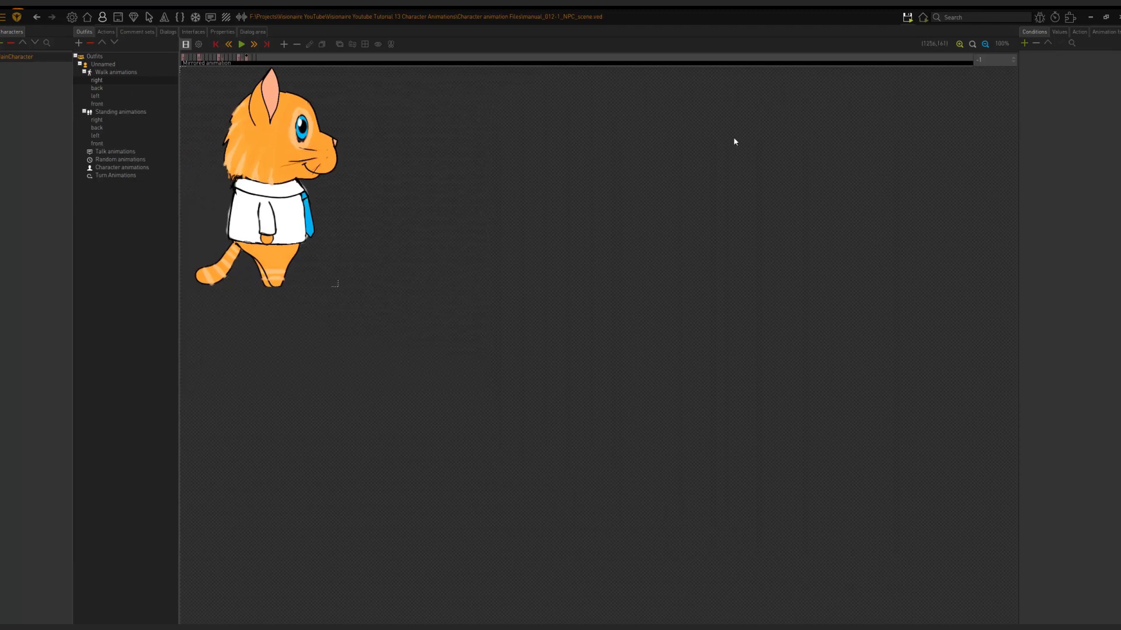
Step: Compare the front walk and front standing animations, and delete the single frame from the front walk animation
left_click(113, 105)
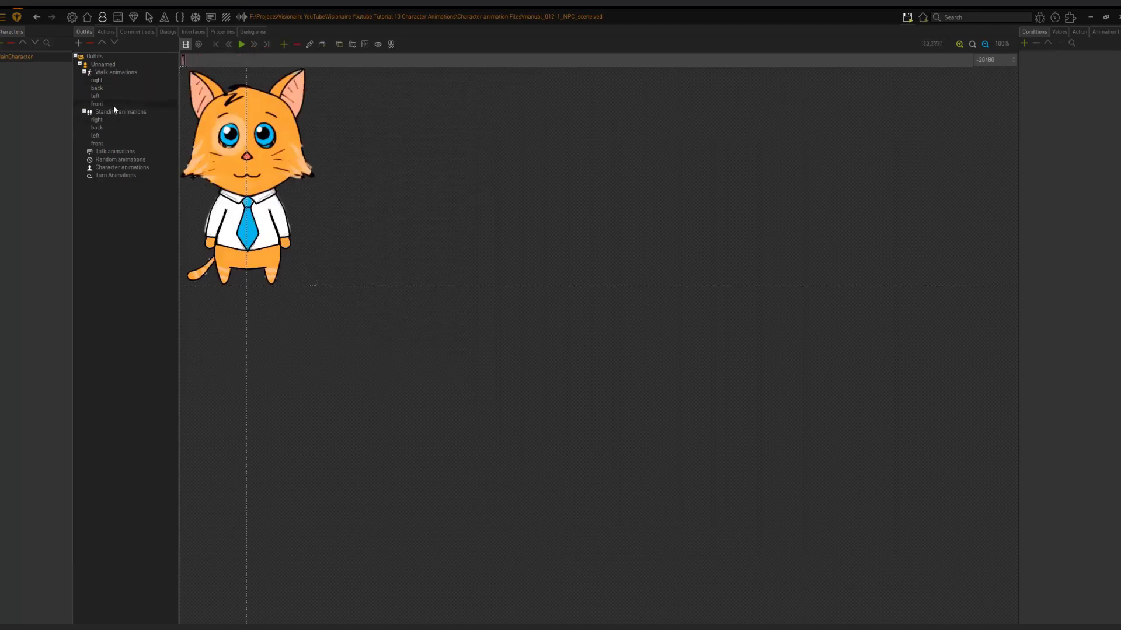
left_click(117, 144)
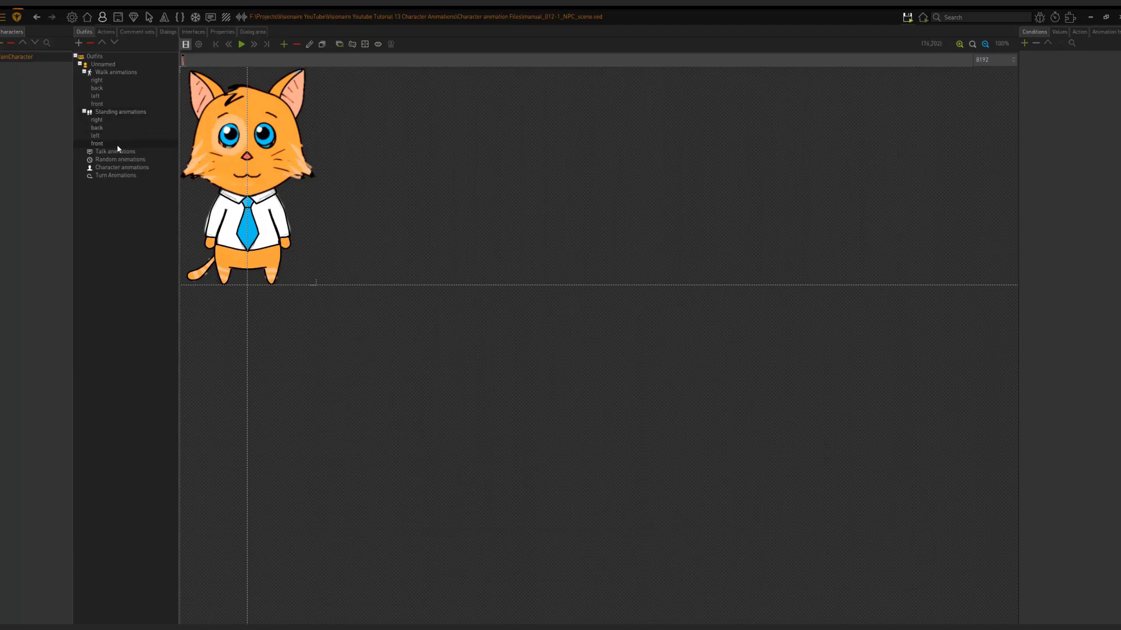
left_click(115, 105)
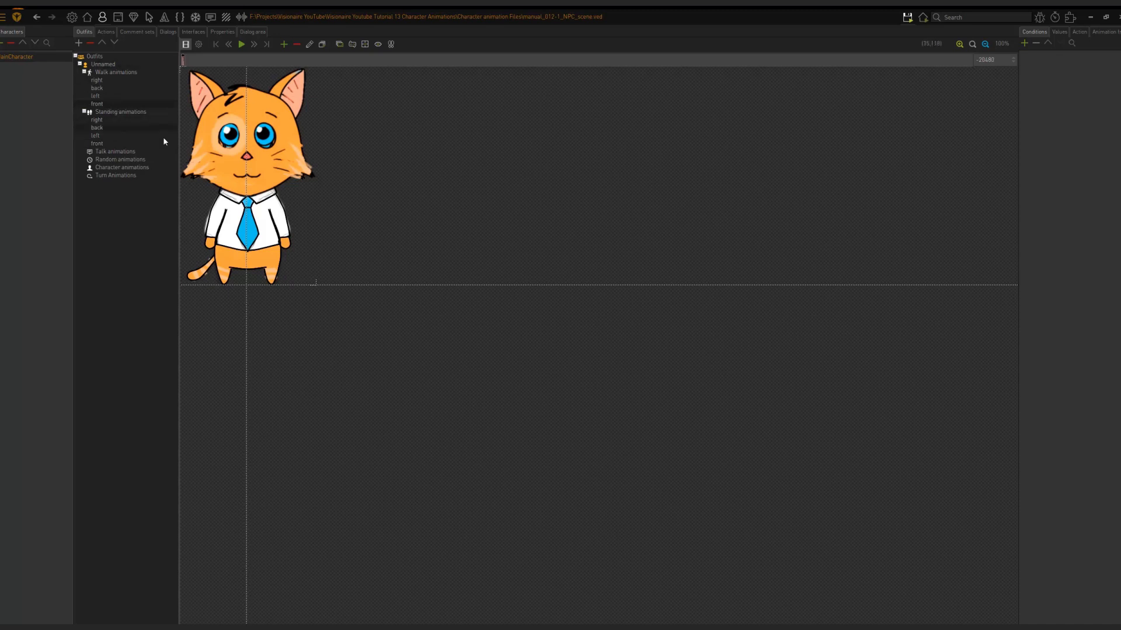
left_click(297, 44)
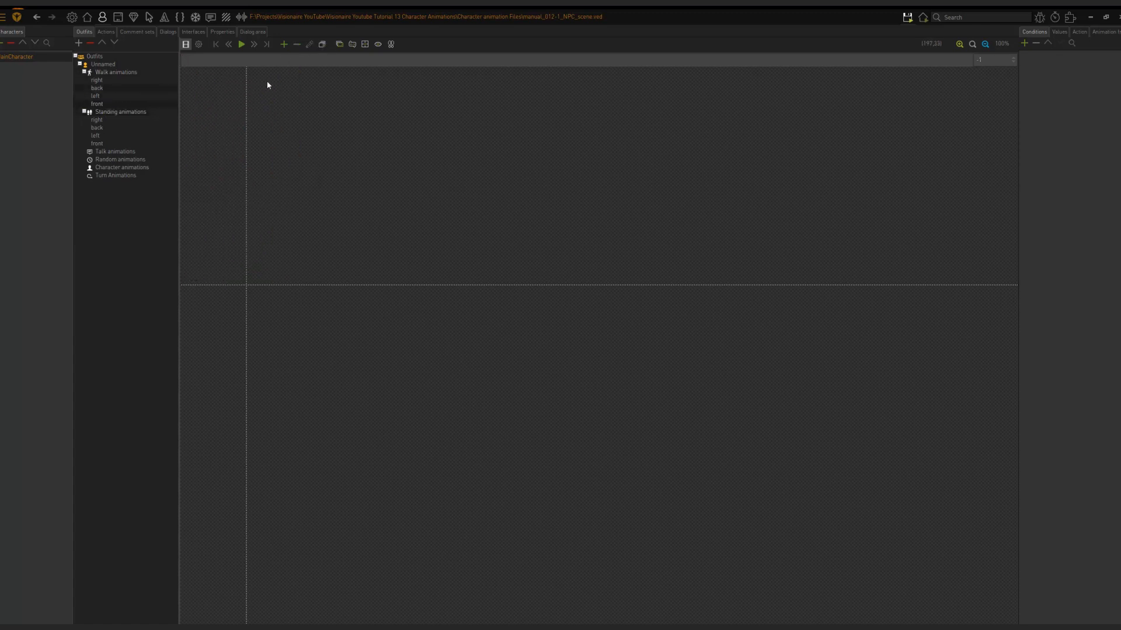
Step: Load the frame sequence starting at 000001.png from Character > Walking > Front into the front walk animation, with alpha channel transparency
left_click(322, 45)
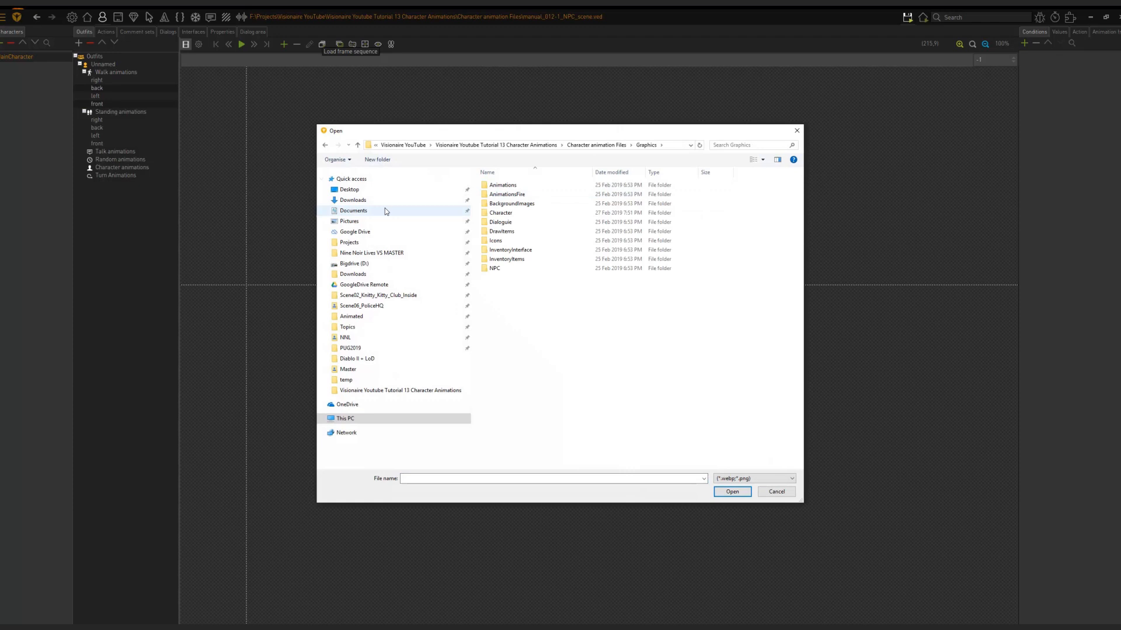
double_click(500, 212)
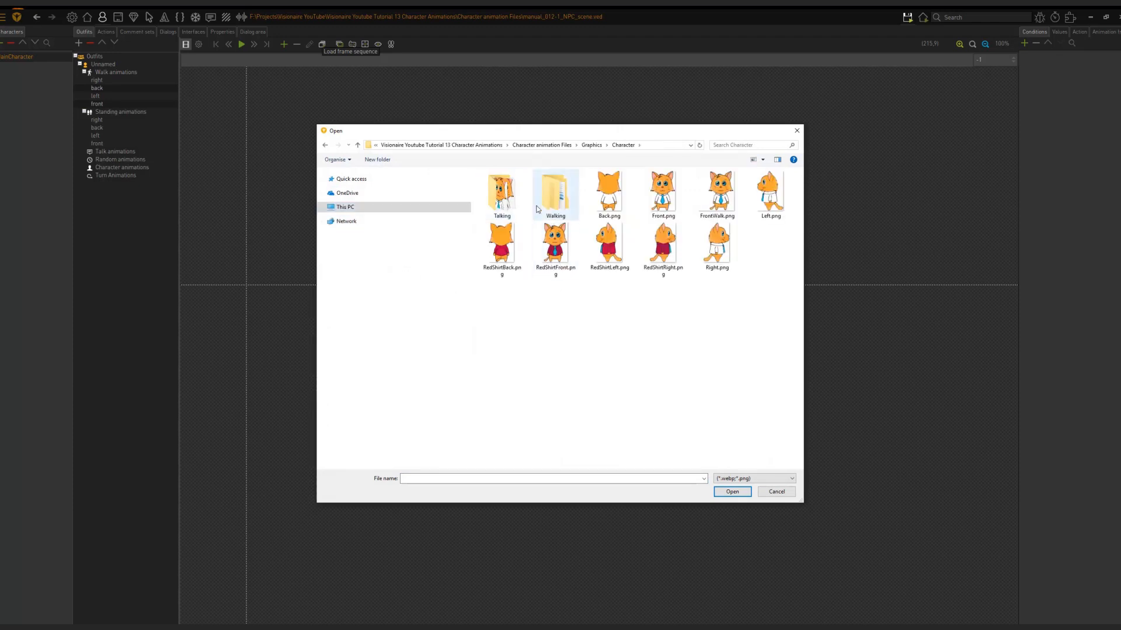
double_click(555, 199)
double_click(512, 192)
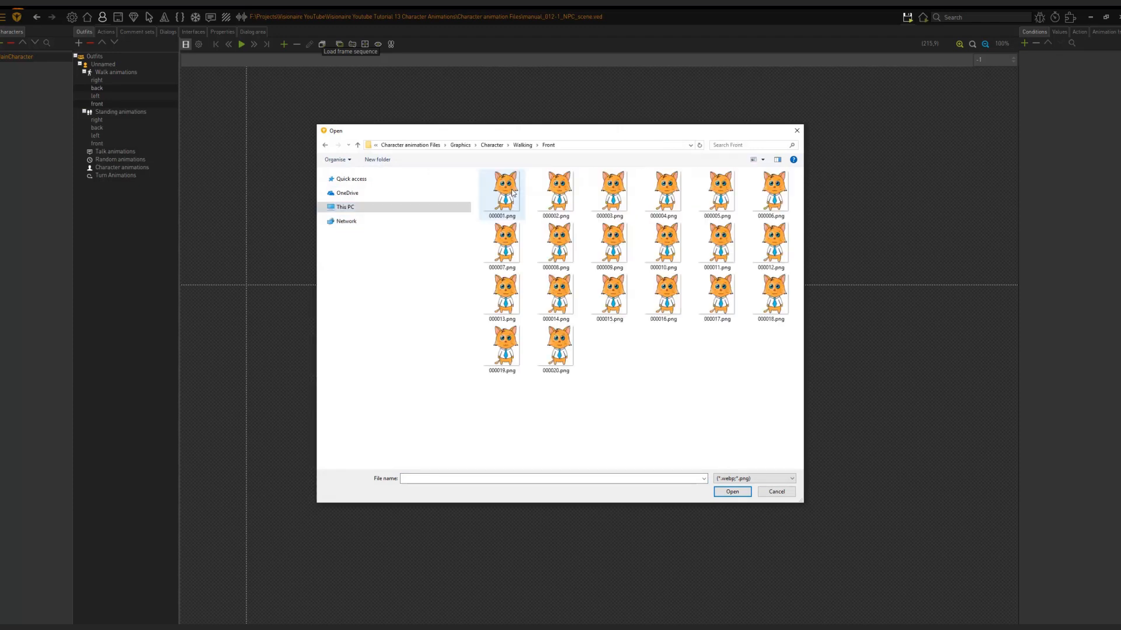
double_click(512, 192)
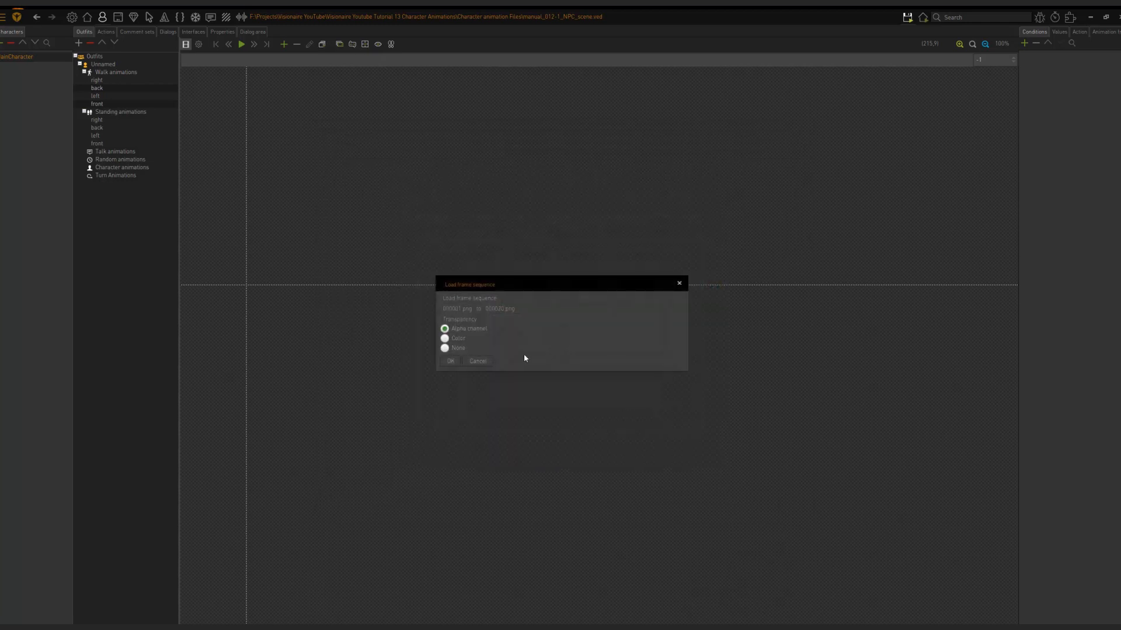
left_click(446, 363)
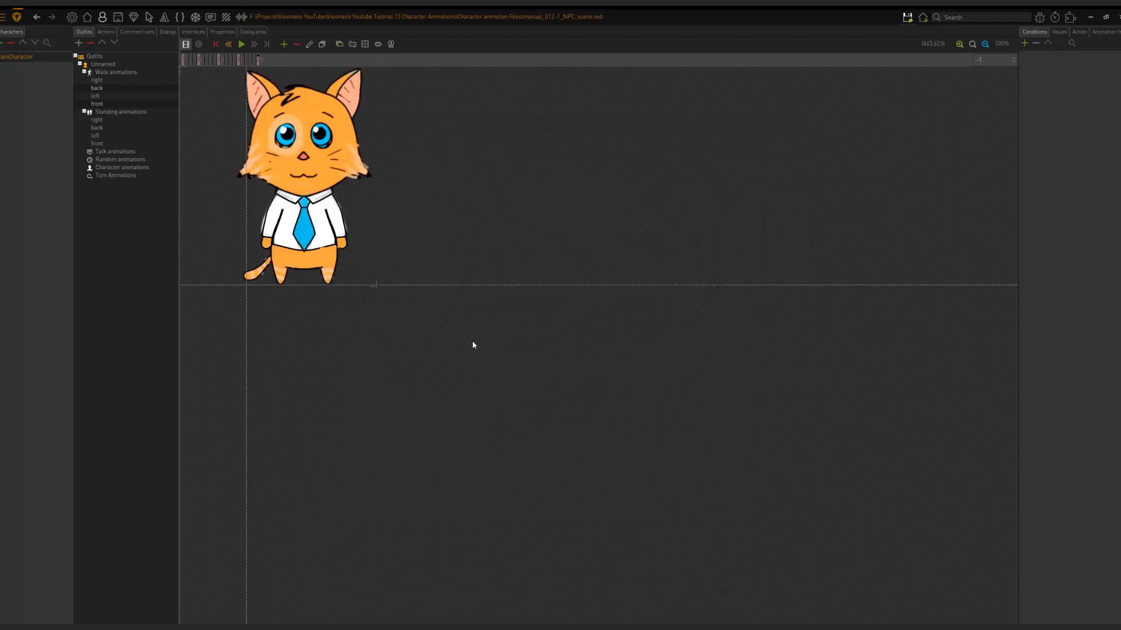
Step: Save and run the game, walk the cat to the corridor's far end and back, and close the game
left_click(117, 150)
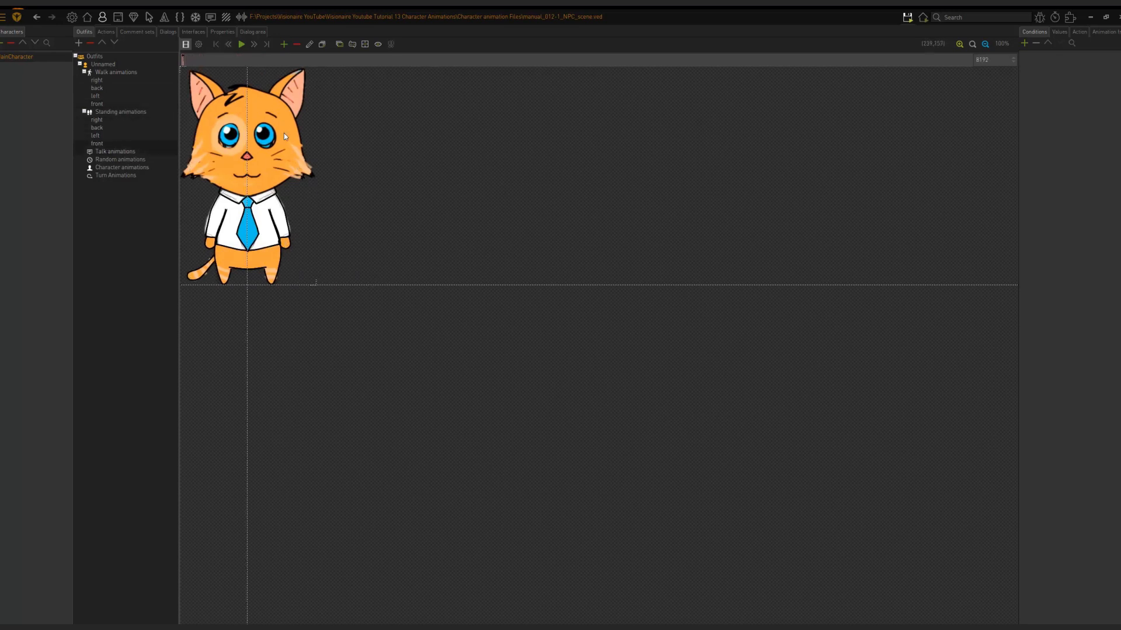
left_click(907, 18)
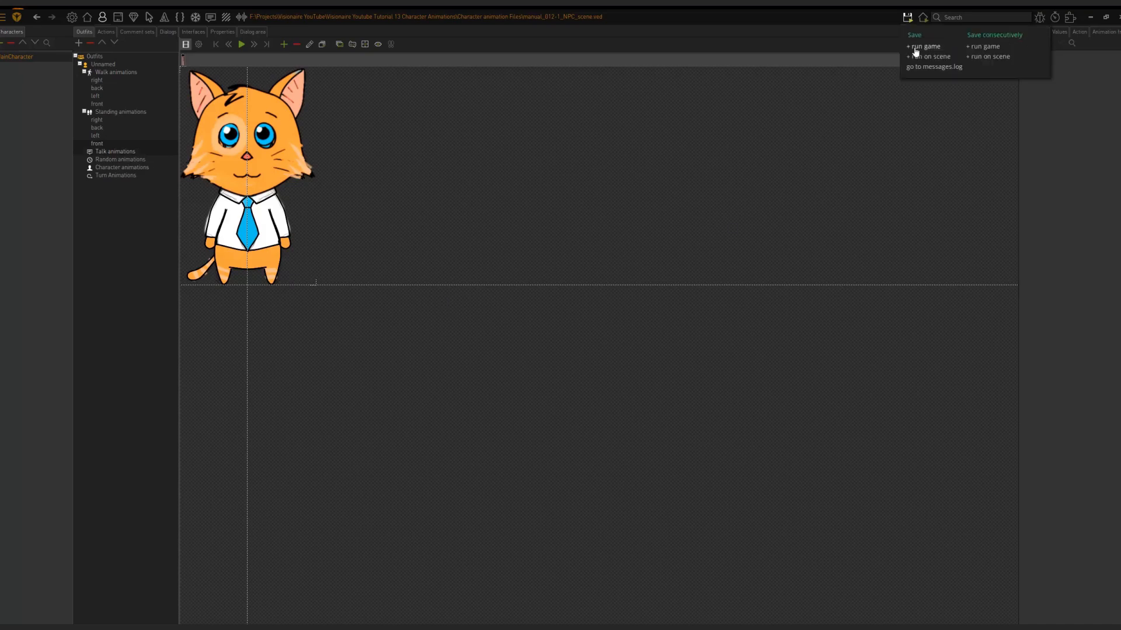
left_click(914, 51)
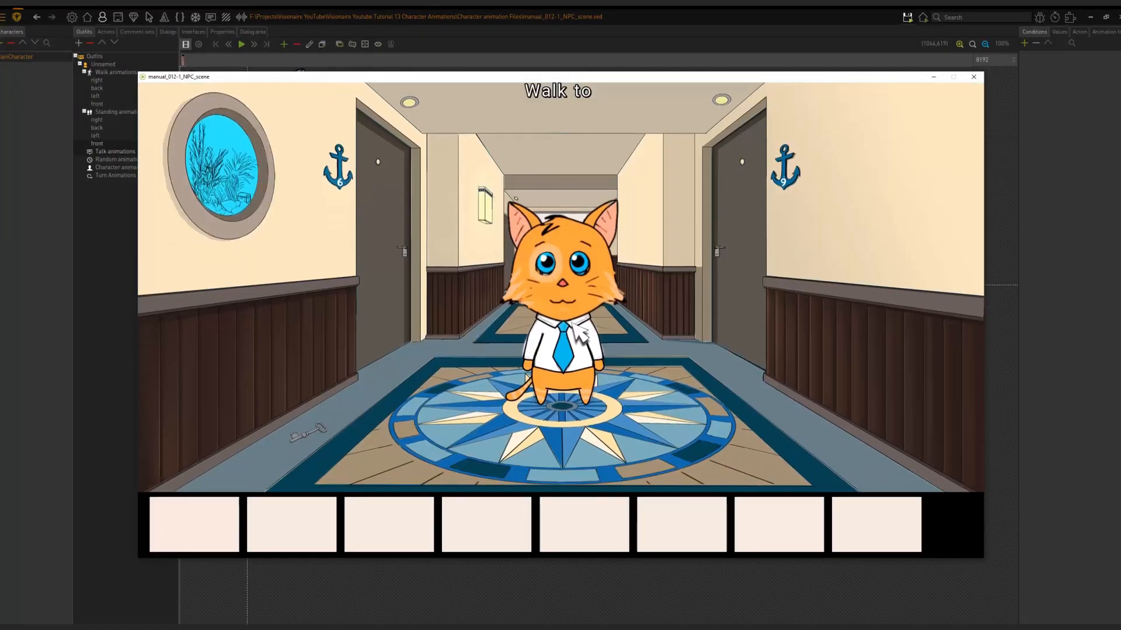
left_click(552, 280)
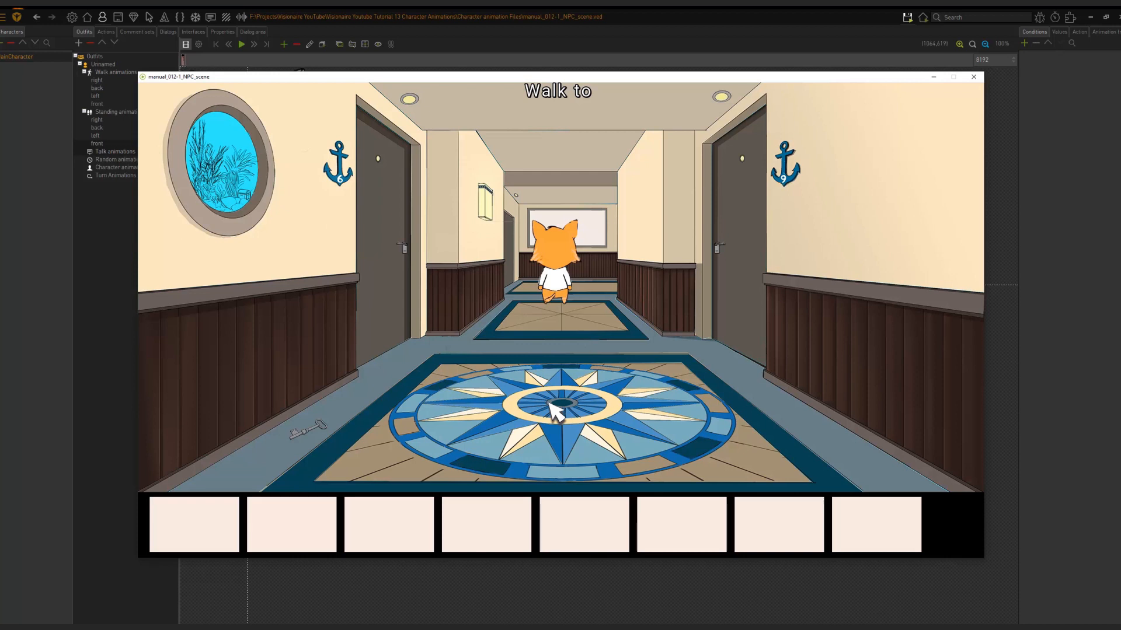
left_click(550, 403)
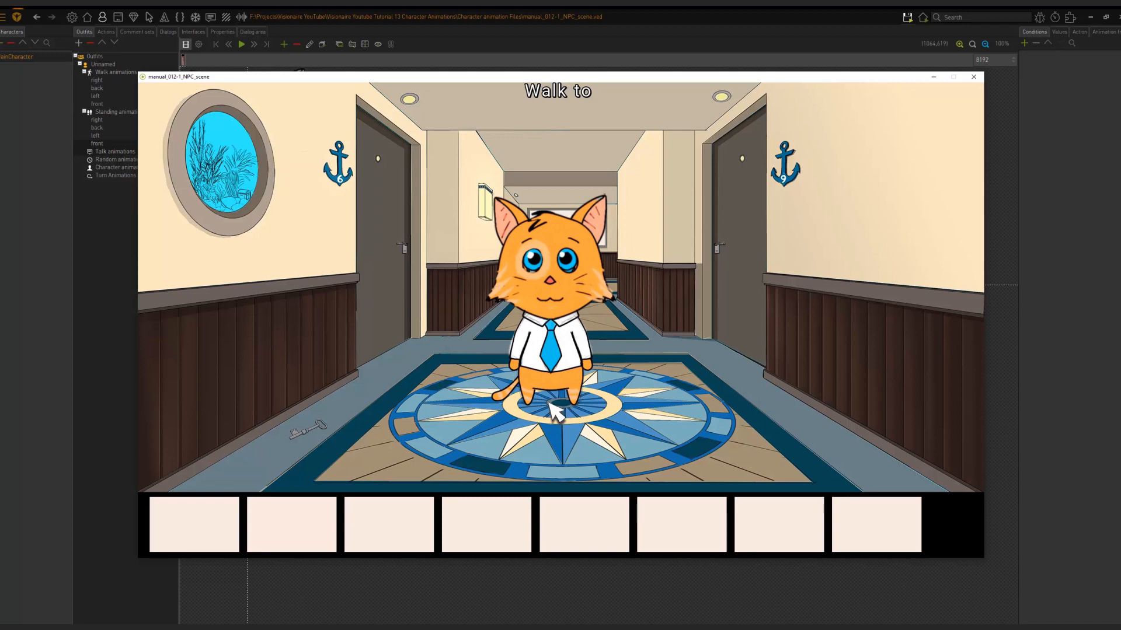
left_click_drag(499, 82, 749, 46)
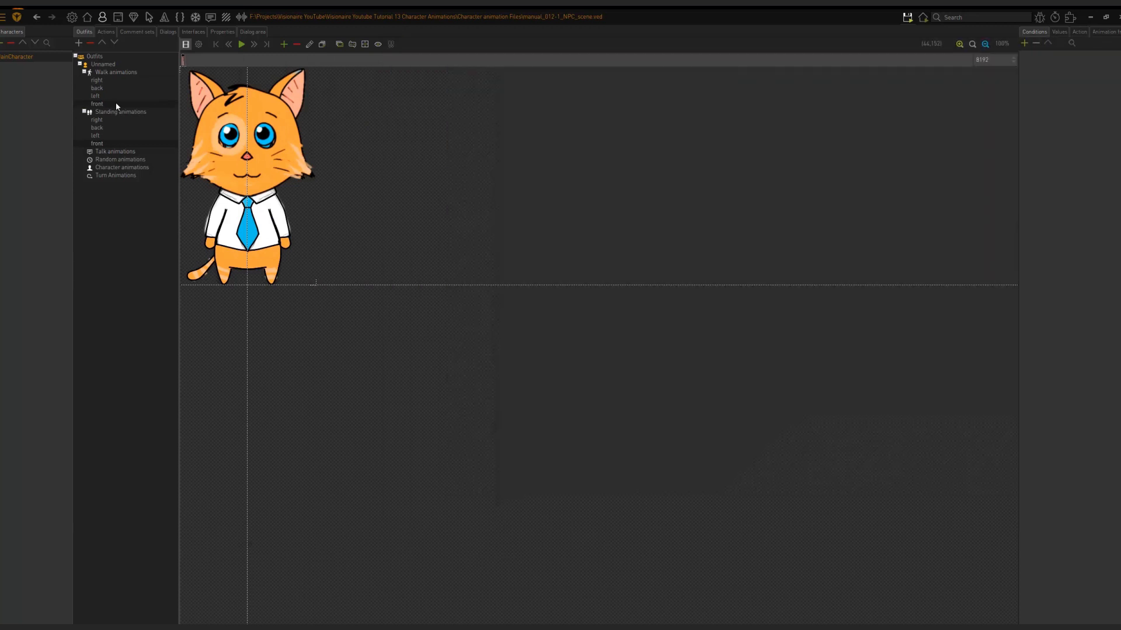
Step: Place the front walk animation's centre point between the cat's feet, at about X 213, Y 476
left_click(116, 107)
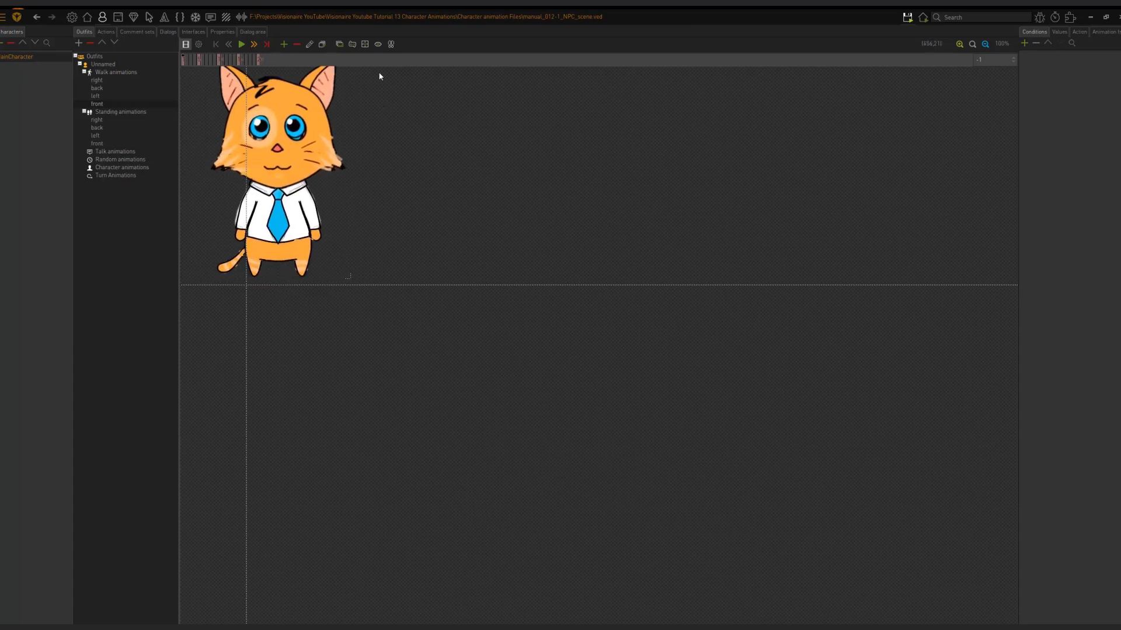
left_click(365, 44)
left_click(274, 278)
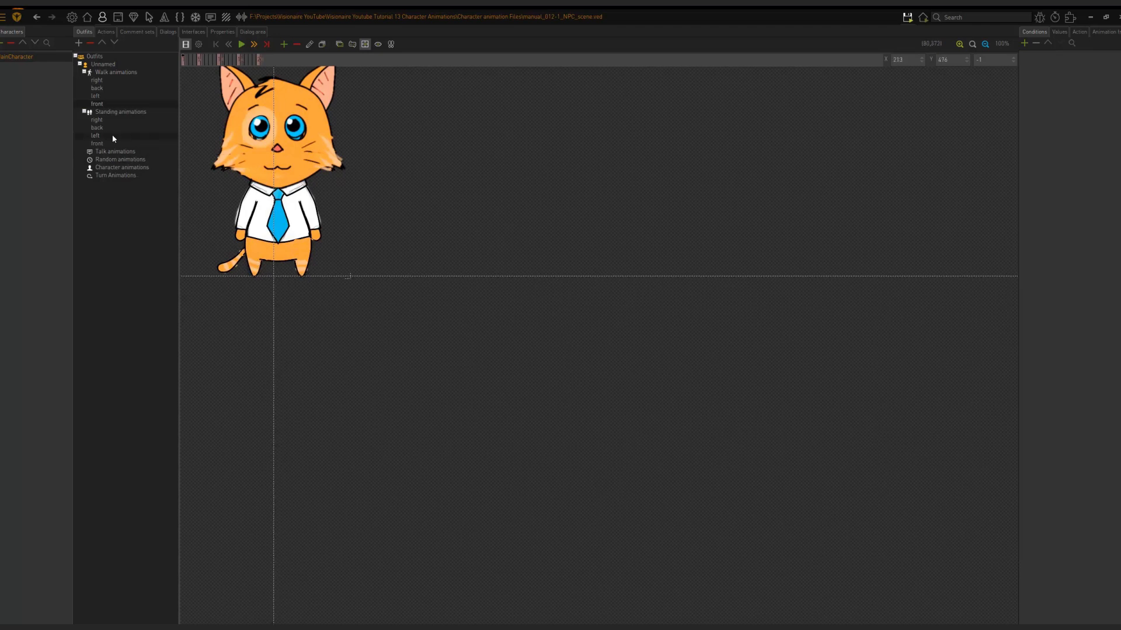
Step: Try to adjust the front walk animation to another animation, with the current animation's visibility at 57%
left_click(98, 143)
left_click(115, 119)
left_click(379, 45)
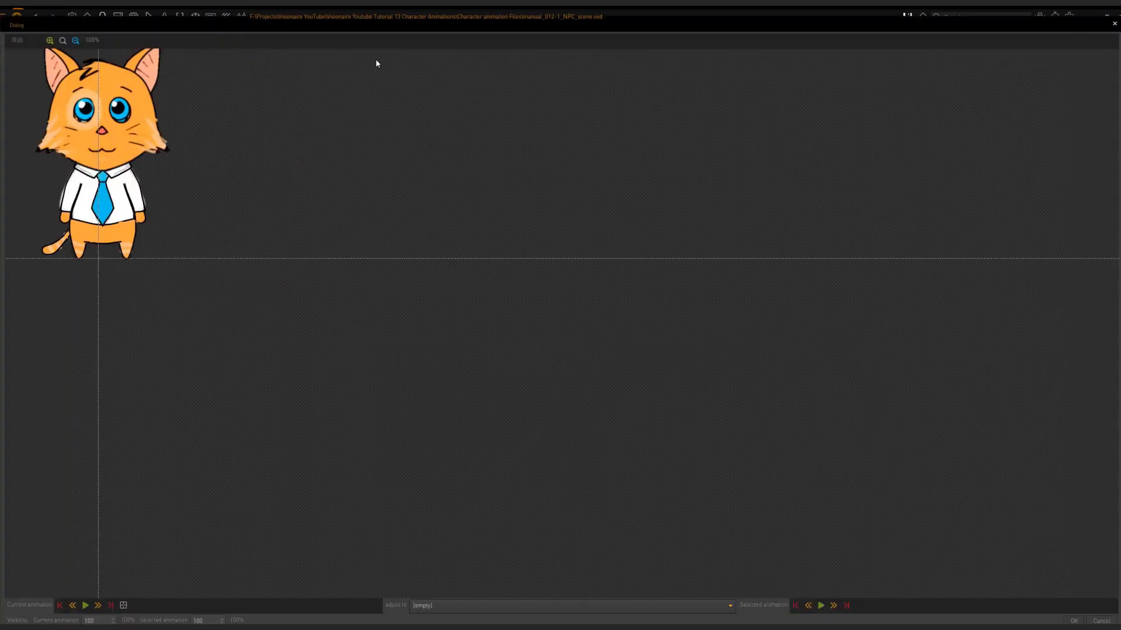
left_click_drag(195, 24, 223, 23)
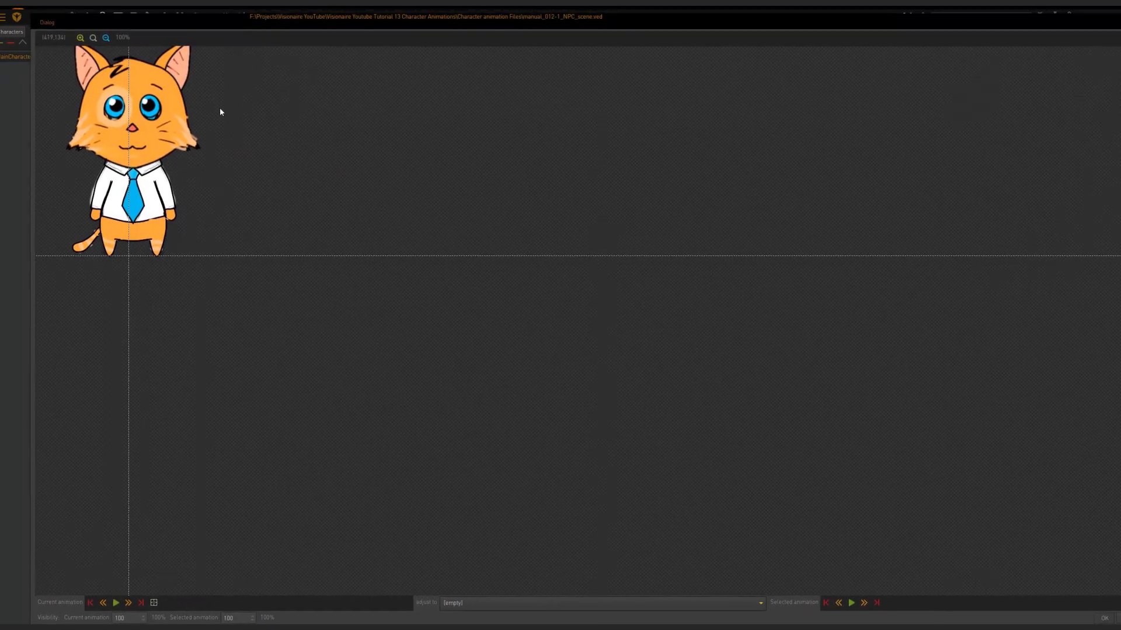
left_click_drag(224, 173, 243, 202)
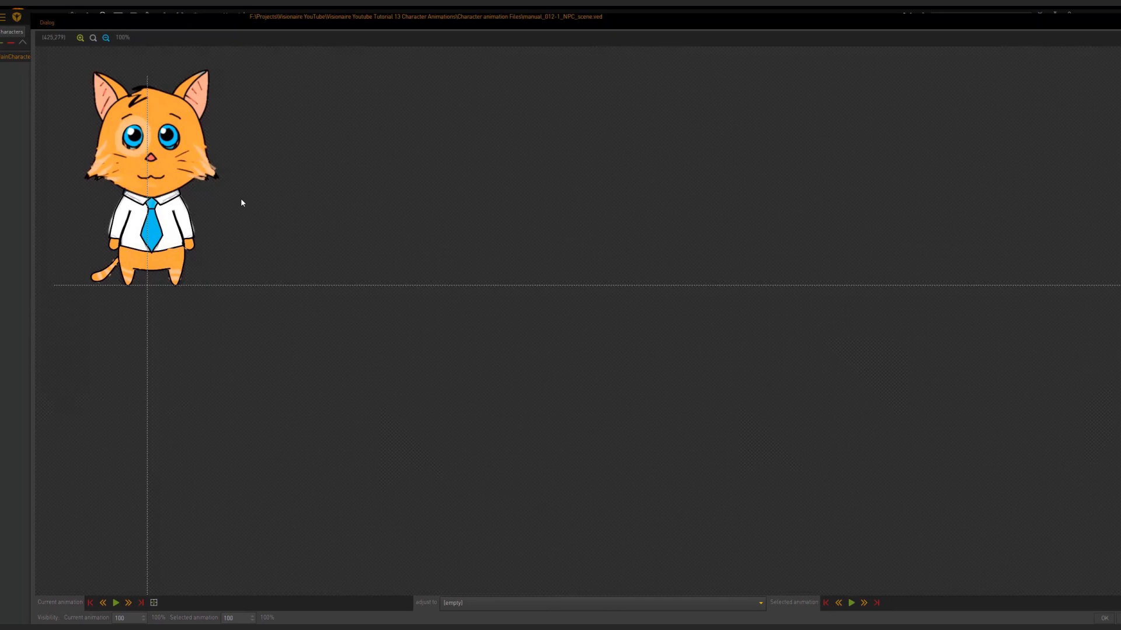
middle_click_drag(314, 379, 349, 376)
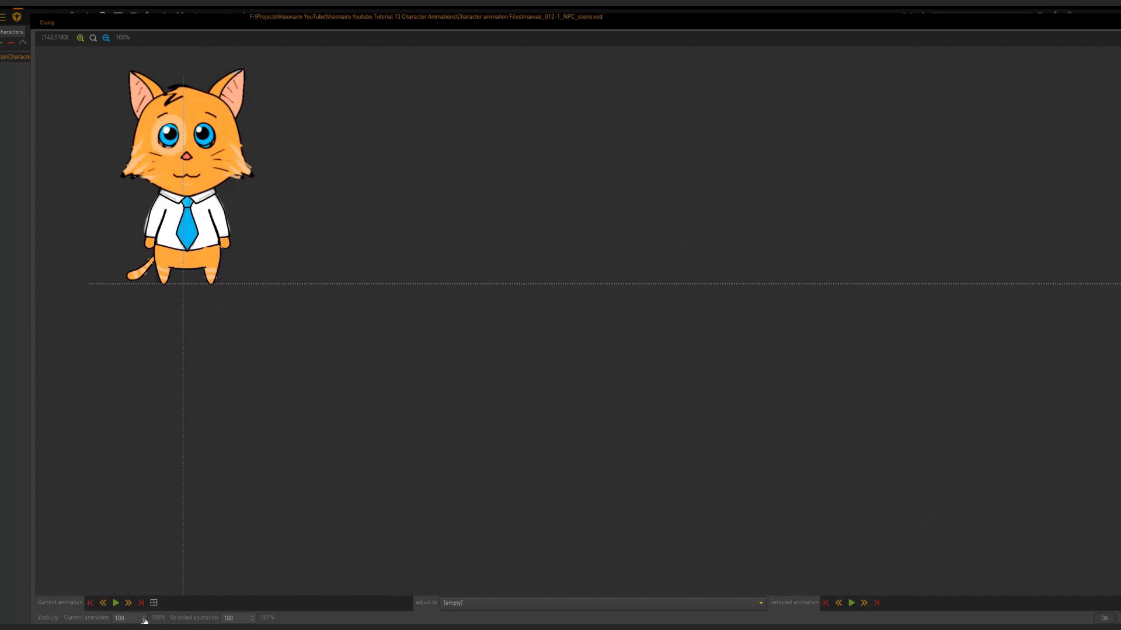
left_click_drag(145, 620, 145, 620)
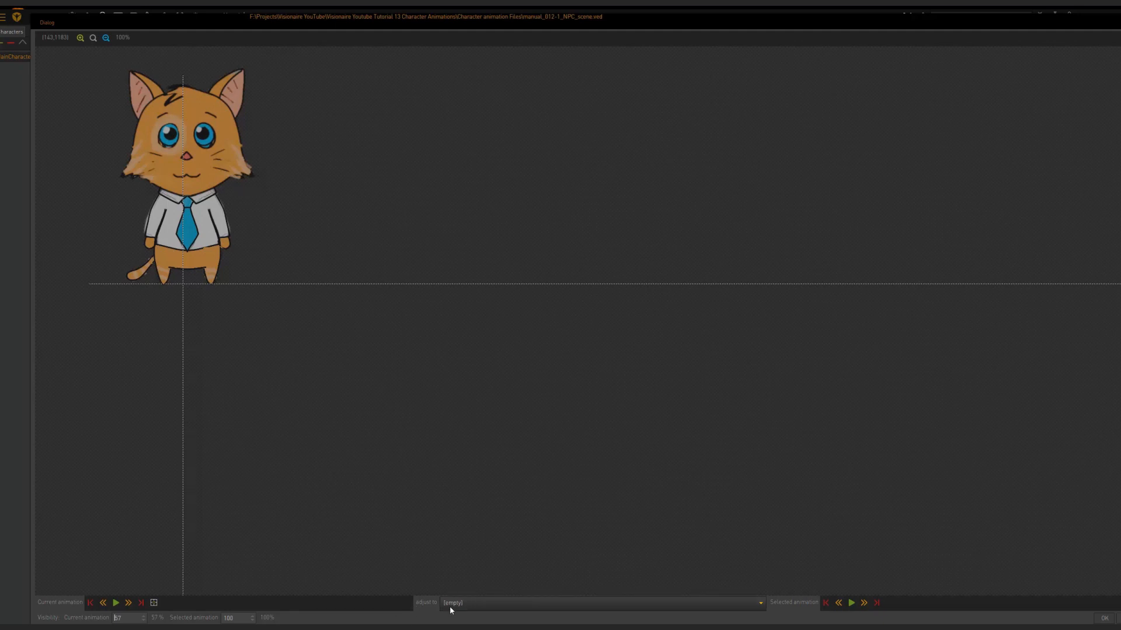
left_click(575, 604)
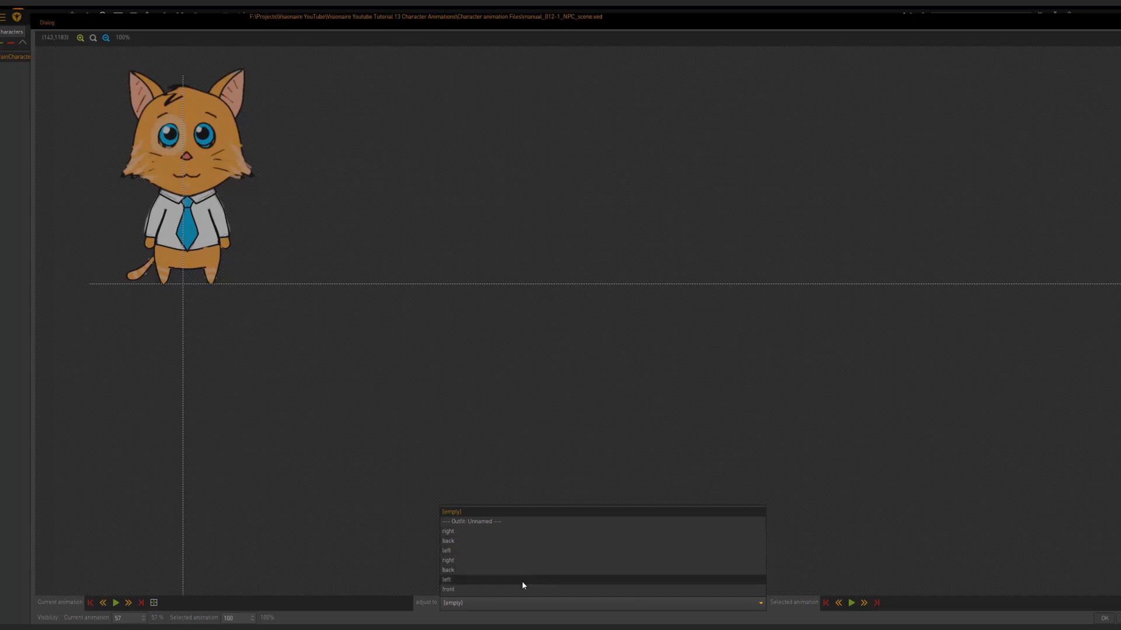
left_click_drag(194, 39, 366, 34)
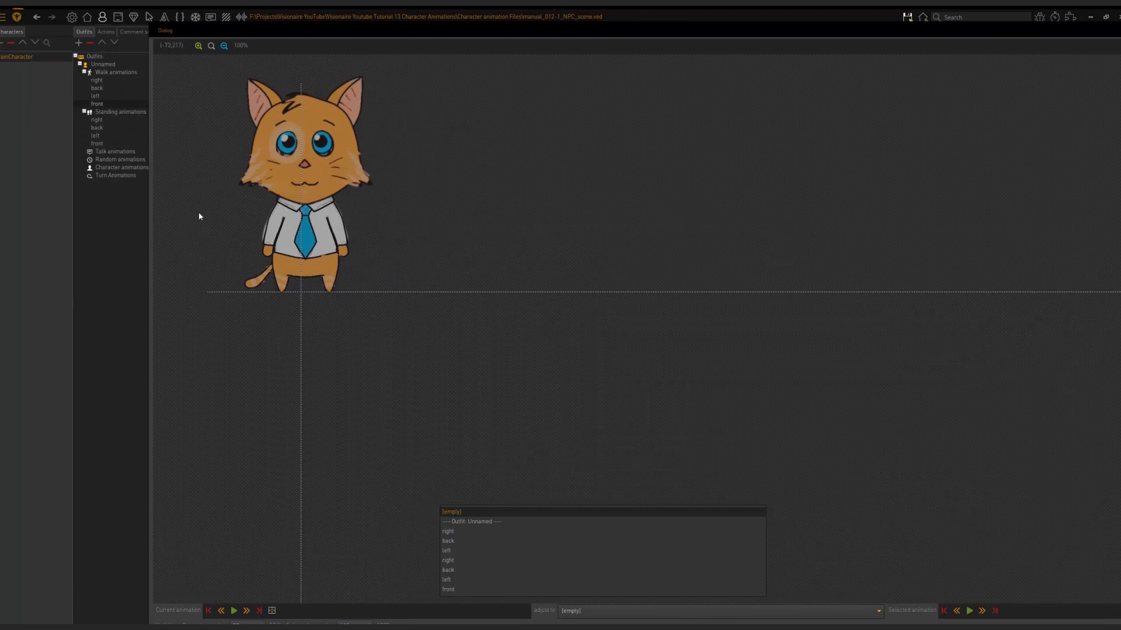
left_click_drag(906, 47, 757, 50)
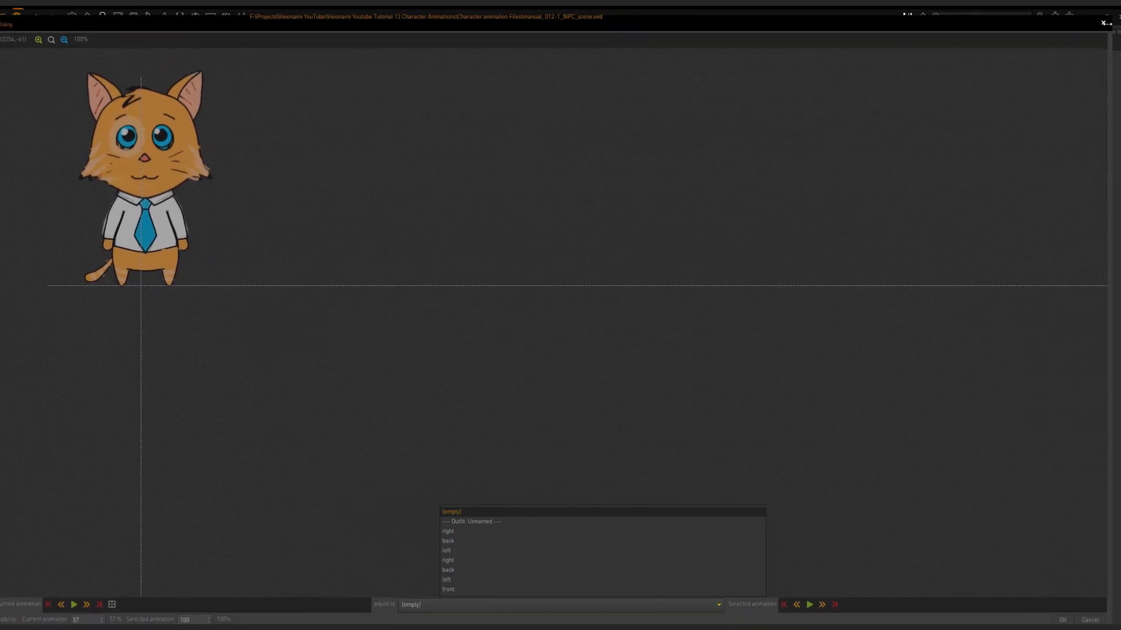
left_click(1113, 31)
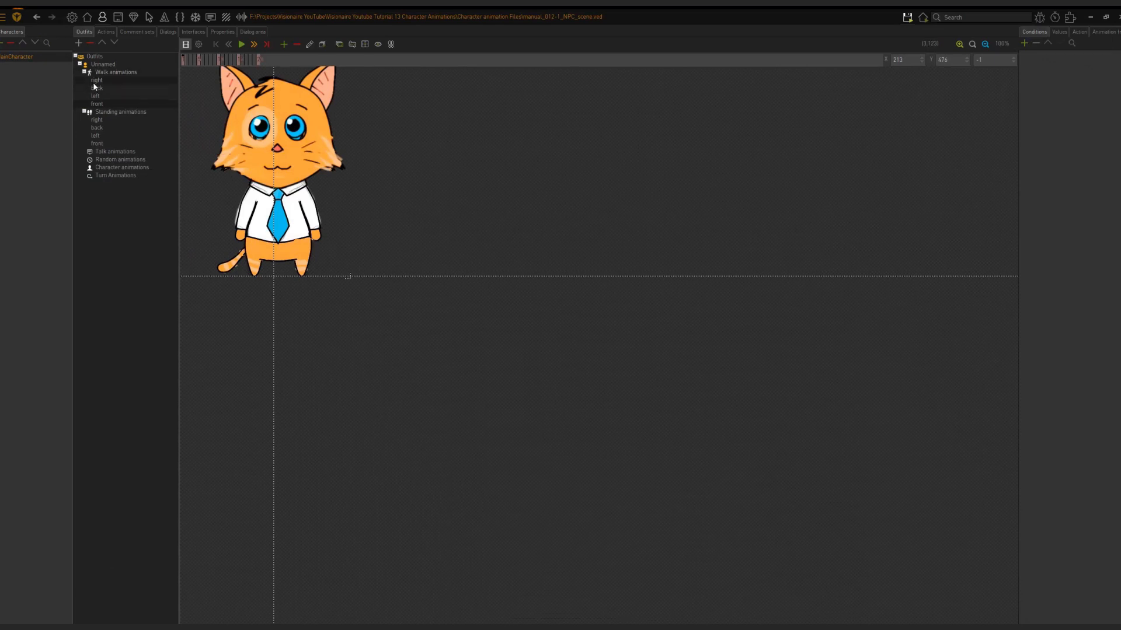
Step: Rename the right and back walk animations as Walkright and Walkback
left_click(96, 81)
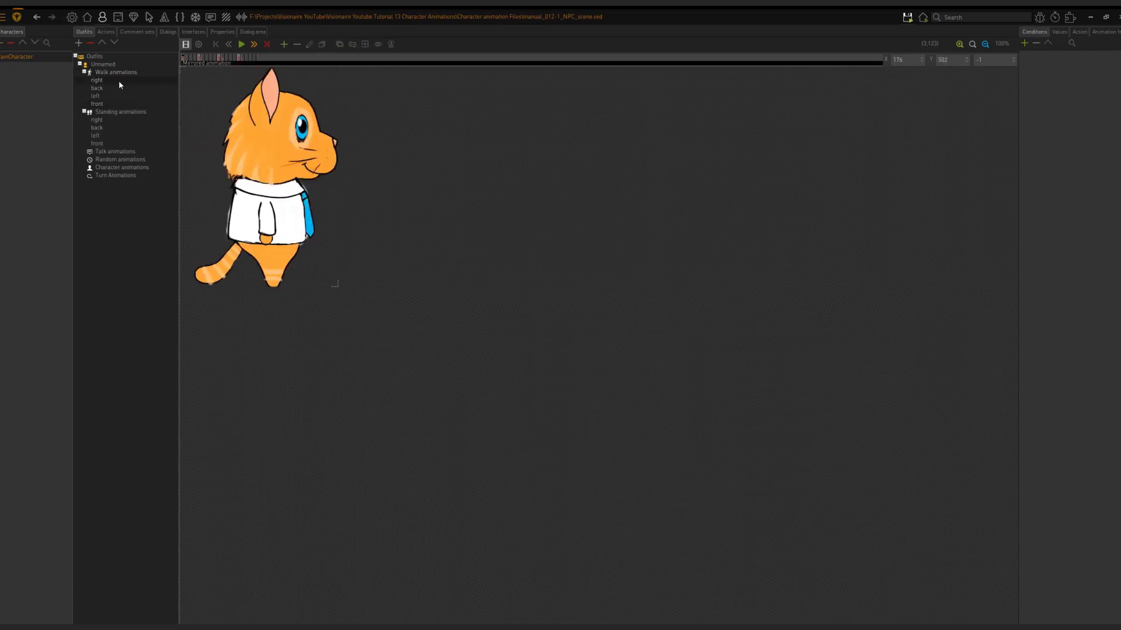
left_click(117, 81)
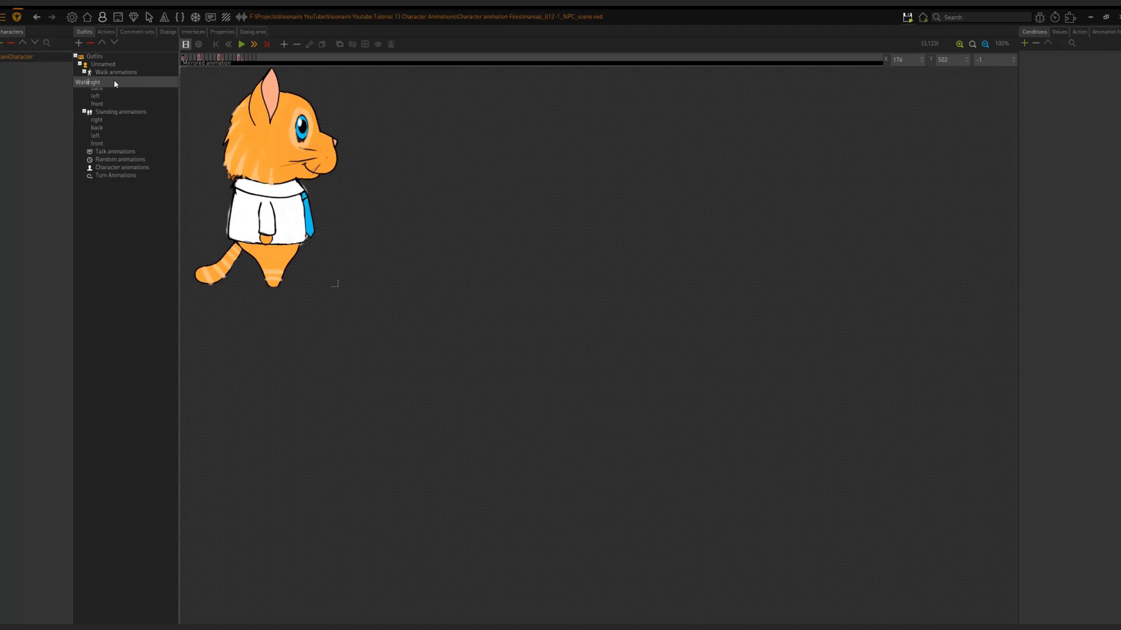
key("Return")
key("Down")
key("F2")
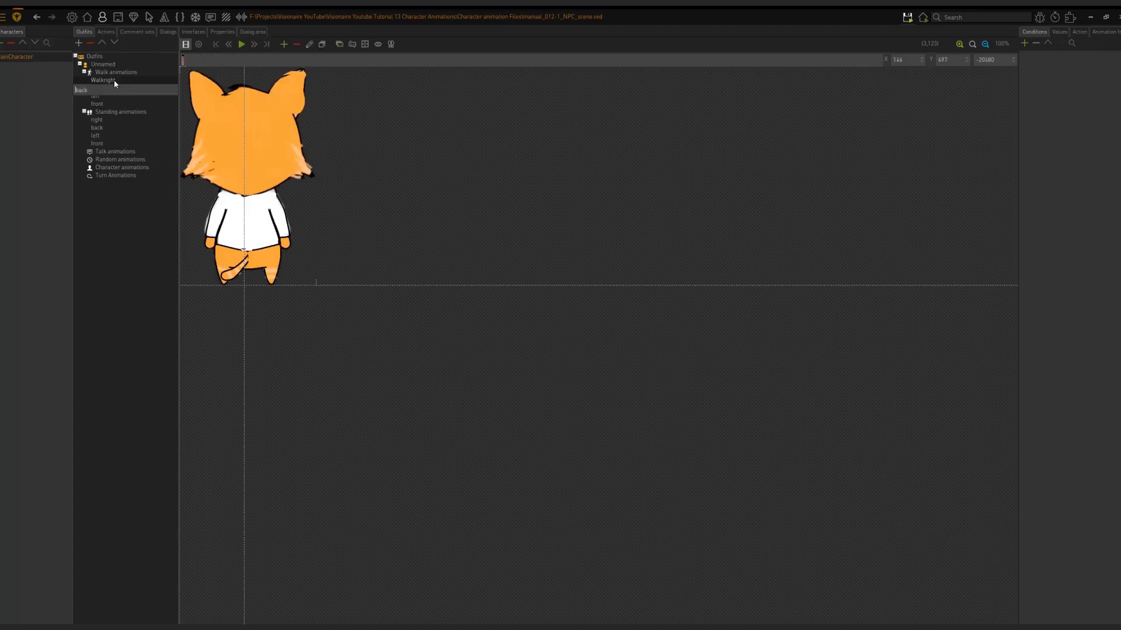
type("Walk")
key("Return")
Step: Rename the left and front walk animations as Walkleft and Walkfront
key("Down")
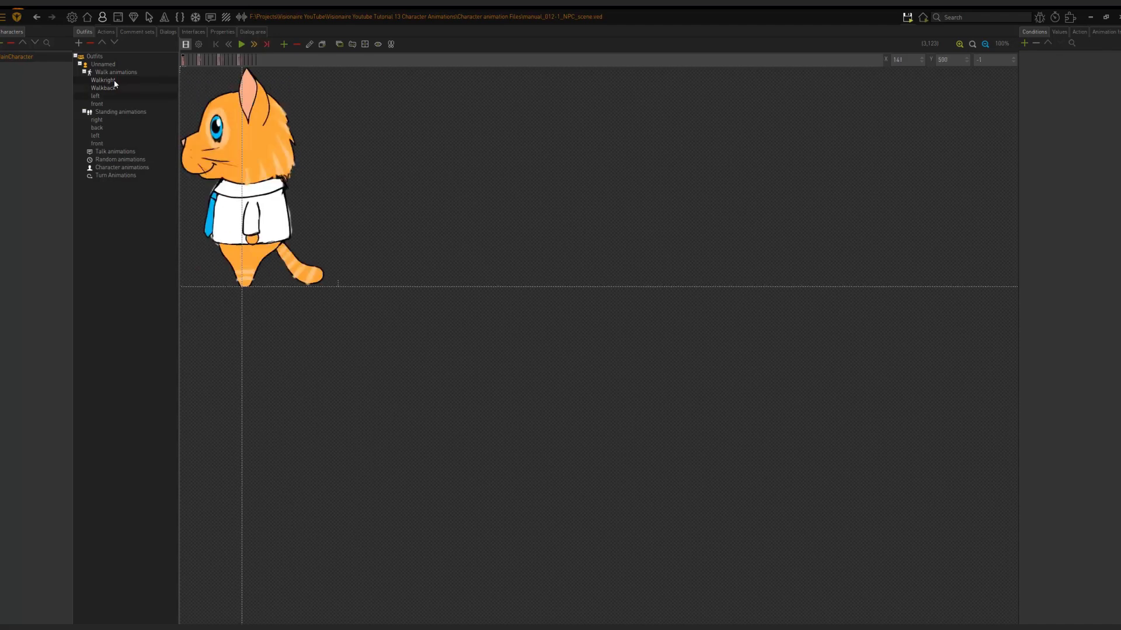
key("F2")
key("Home")
type("Walk")
key("Return")
key("Down")
key("F2")
key("Home")
type("Walk")
key("Return")
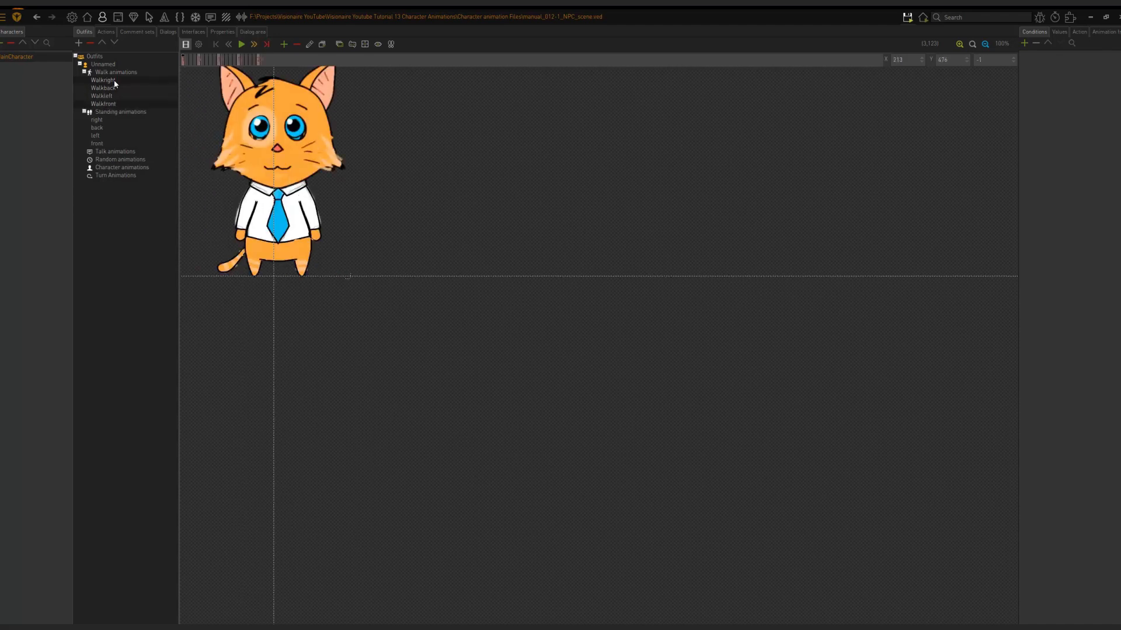
Step: Rename the right and back standing animations as Standingright and Standingback
key("Down")
key("Down")
key("F2")
key("Home")
type("Standing")
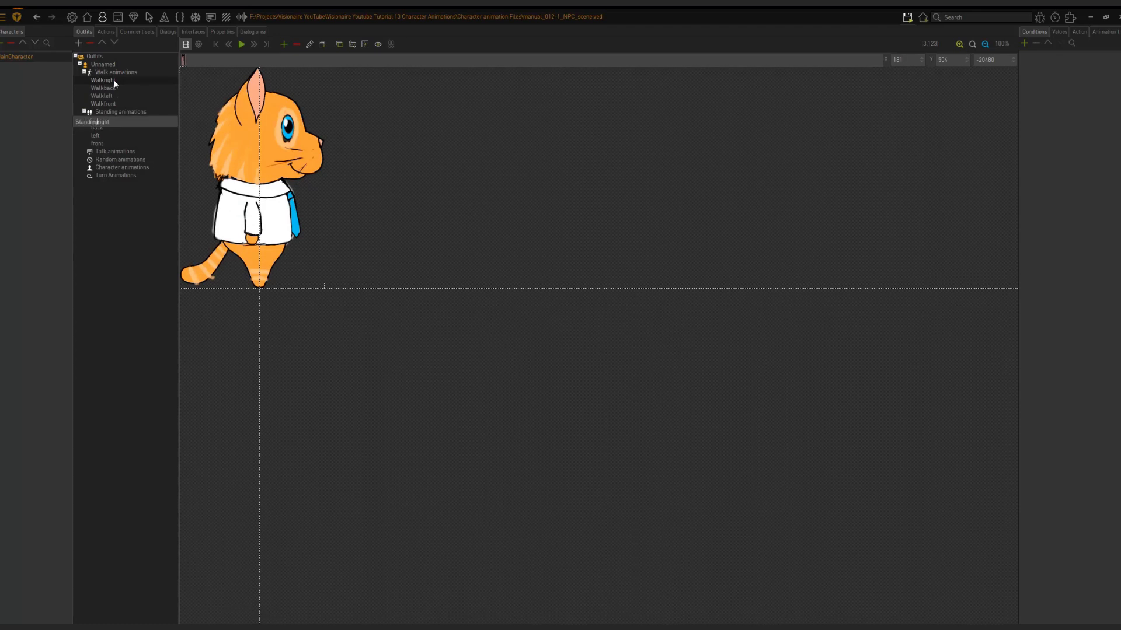
key("Return")
key("Down")
key("F2")
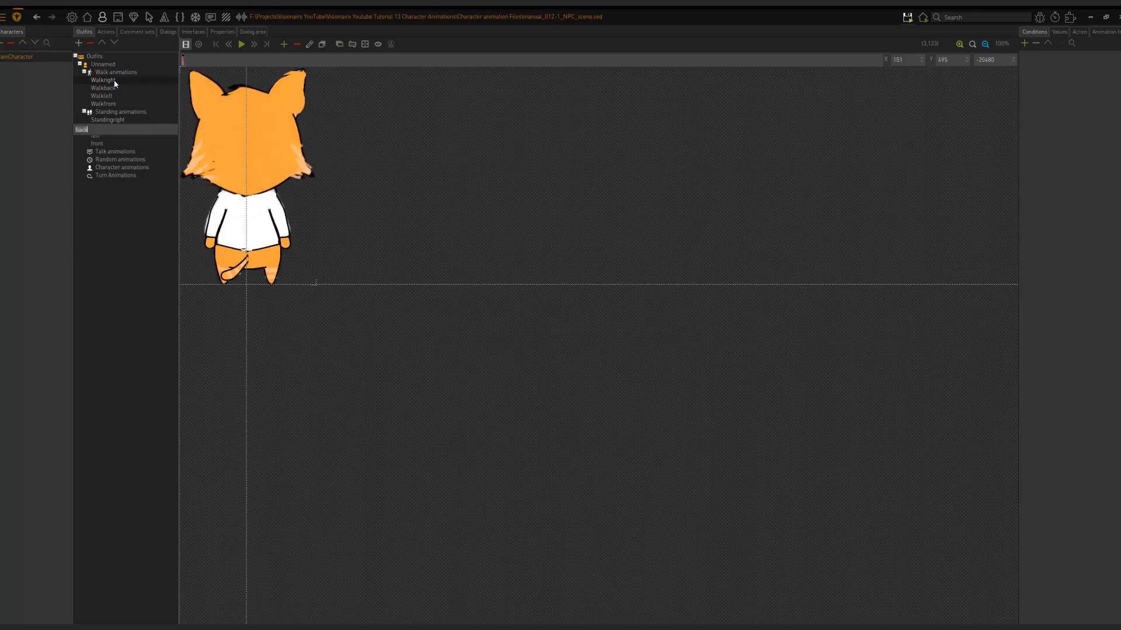
key("Home")
type("Standing")
key("Return")
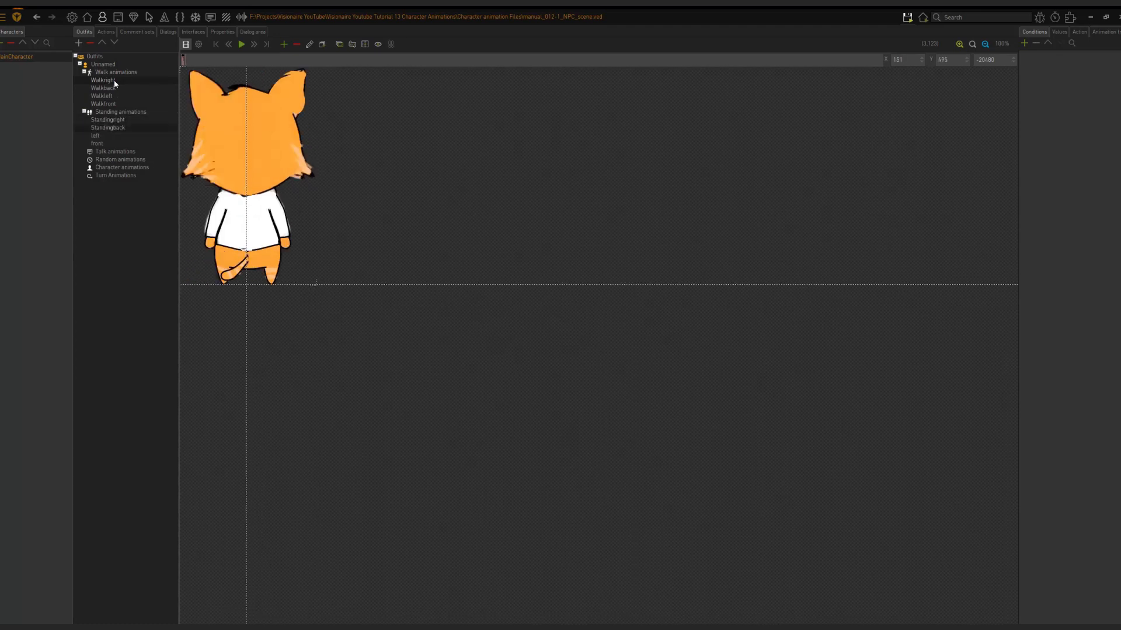
Step: Rename the left and front standing animations as Standingleft and Standingfront
key("Down")
key("F2")
key("Home")
type("Standing")
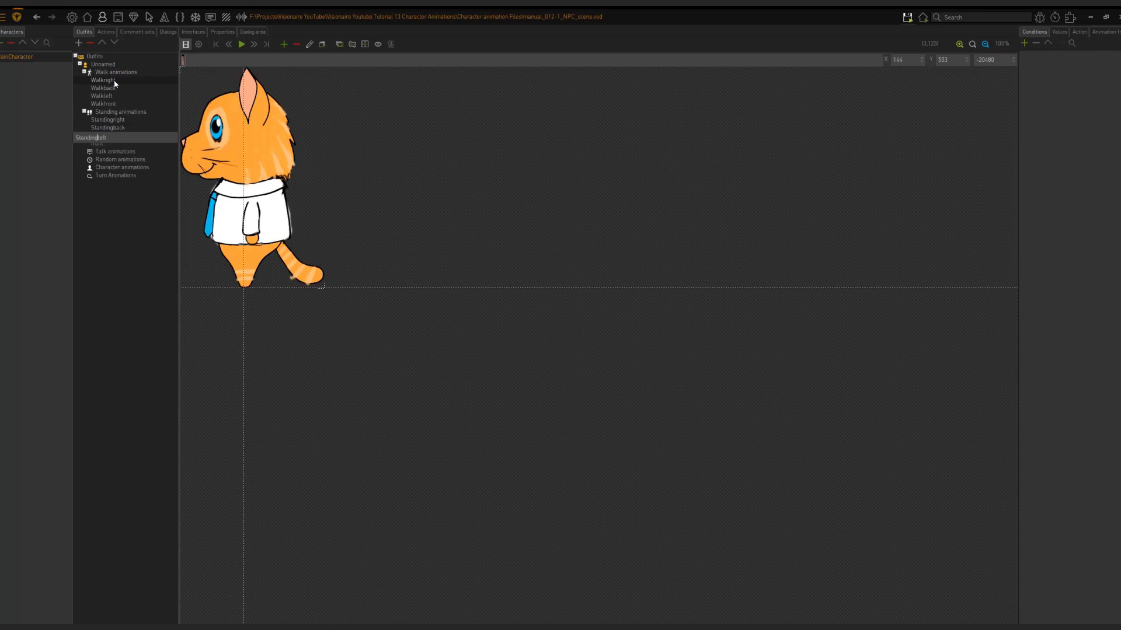
key("Return")
key("Down")
key("F2")
key("Home")
type("Stand")
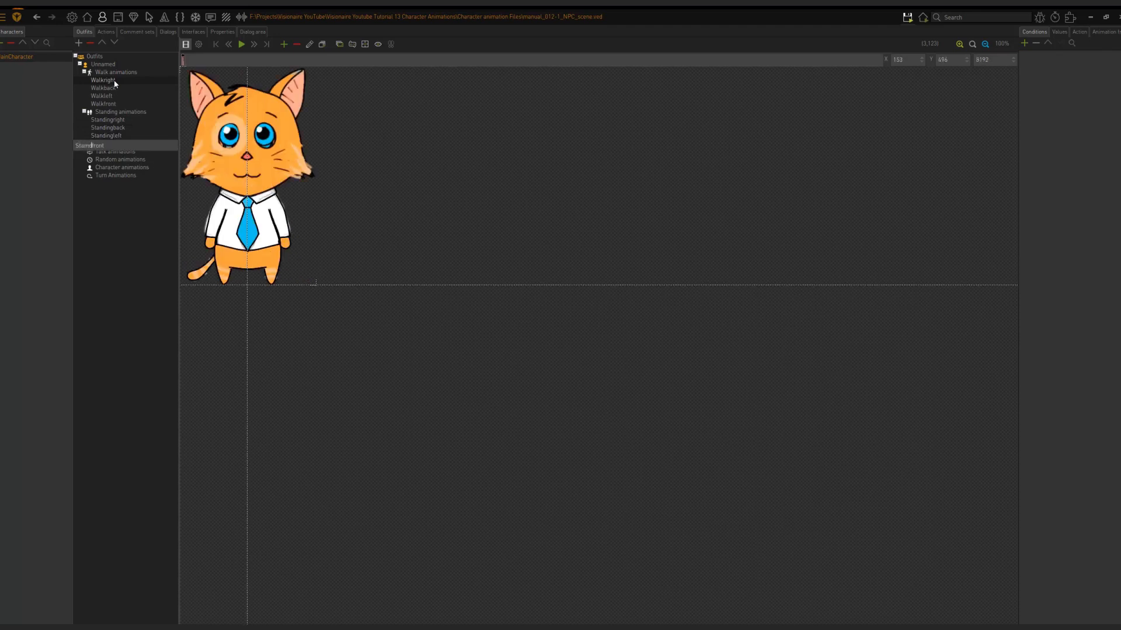
type("ing")
key("BackSpace")
key("BackSpace")
key("BackSpace")
type("ing")
key("Return")
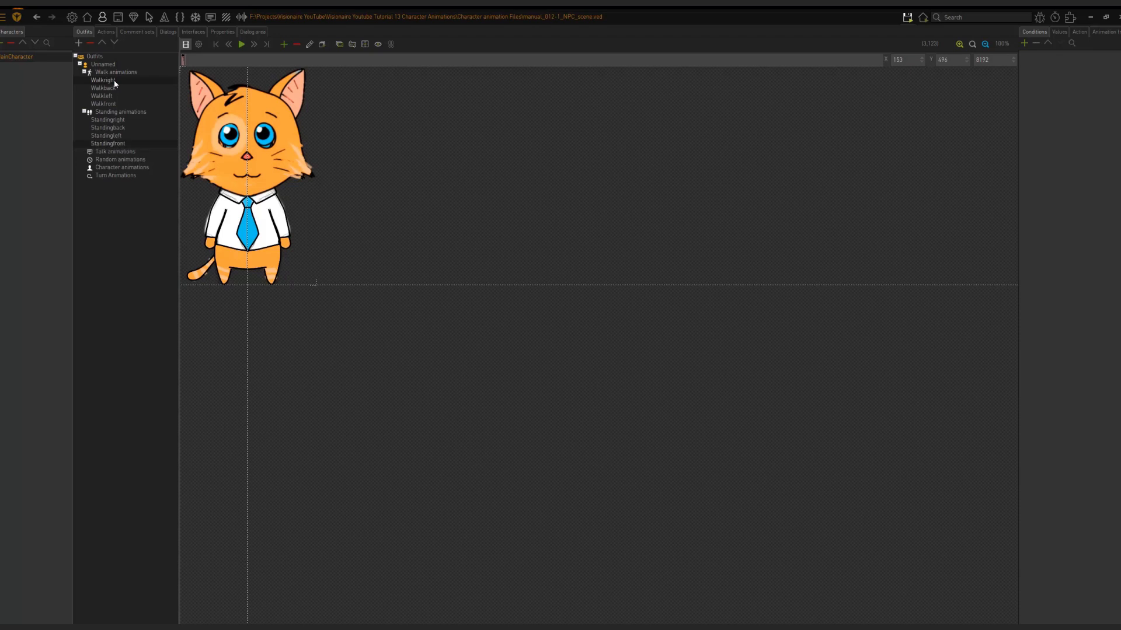
Step: Overlay the Walkfront animation on Standingfront for centre adjustment, with the current animation's visibility reduced
left_click(111, 104)
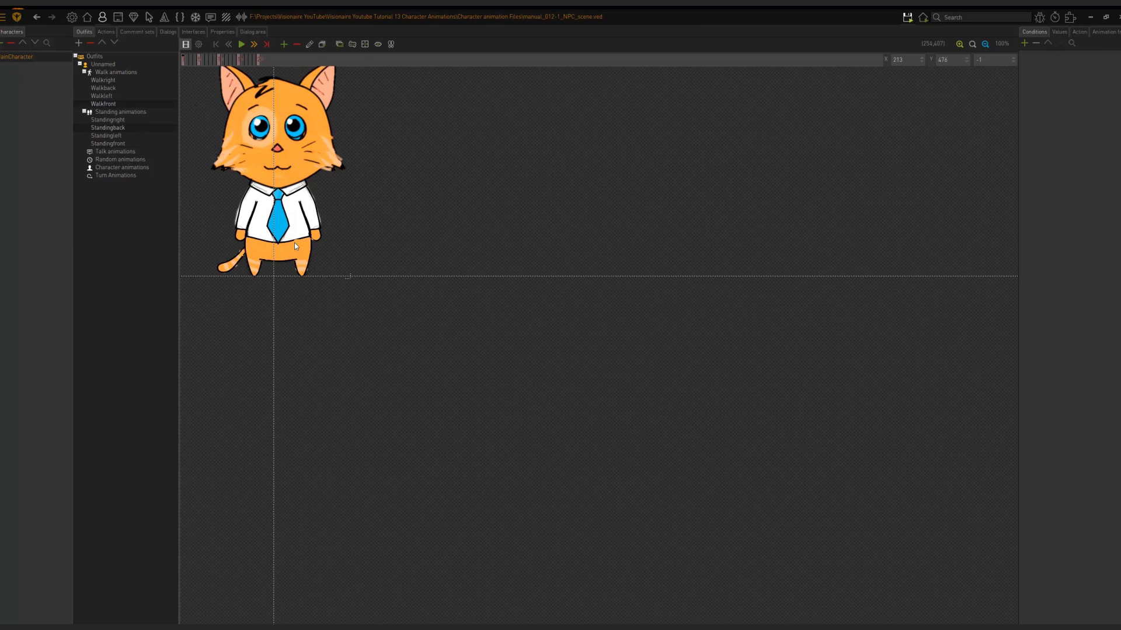
left_click(378, 44)
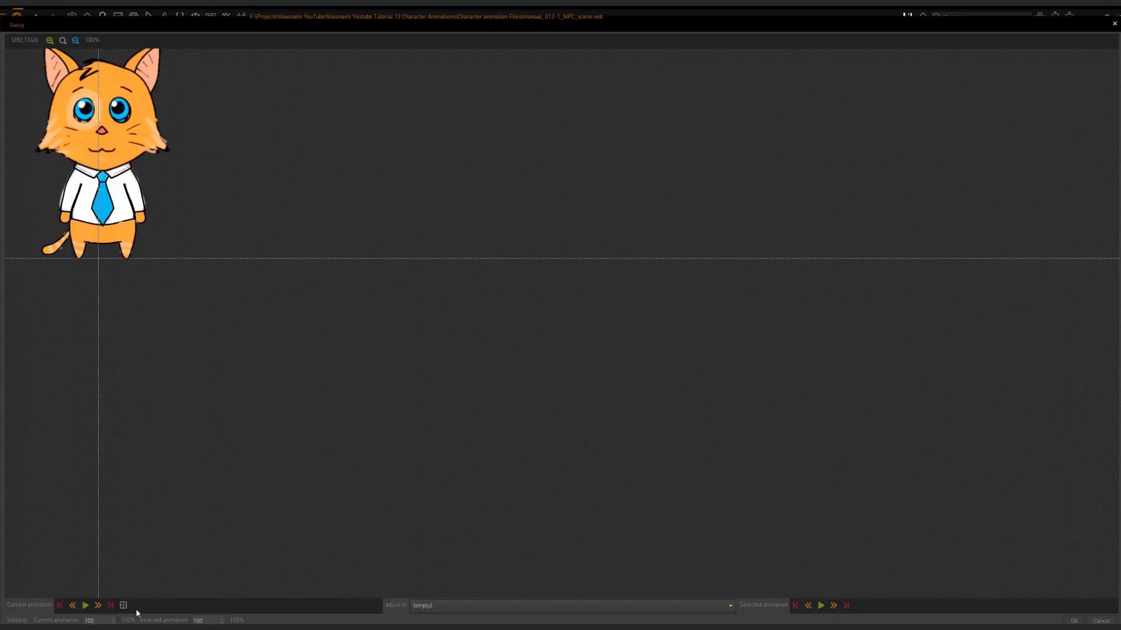
left_click_drag(113, 622, 112, 629)
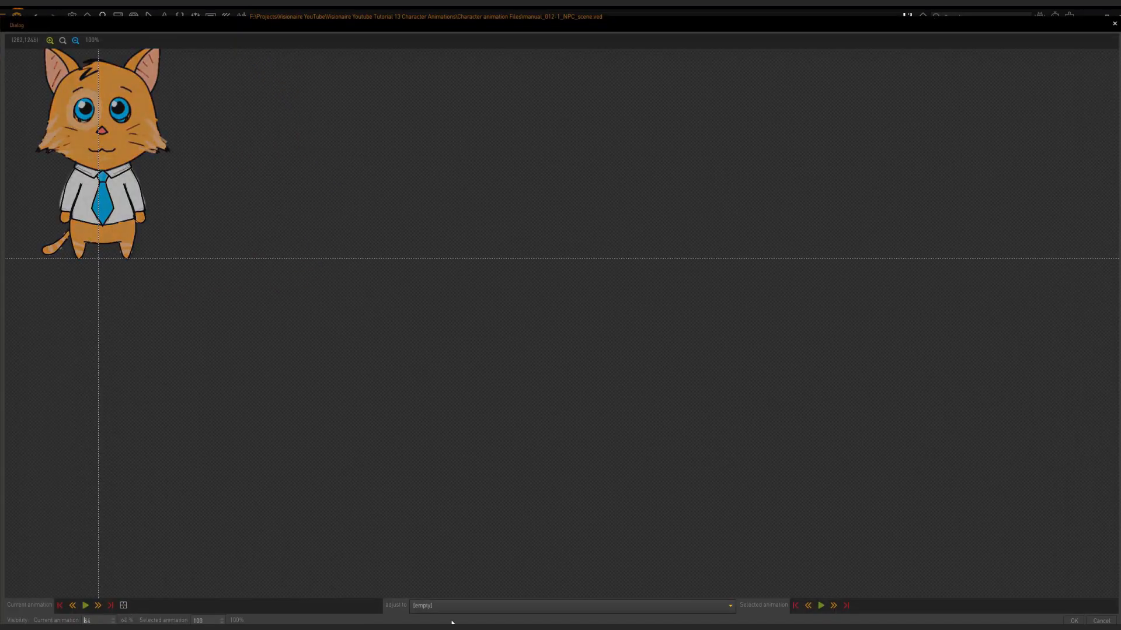
left_click(521, 608)
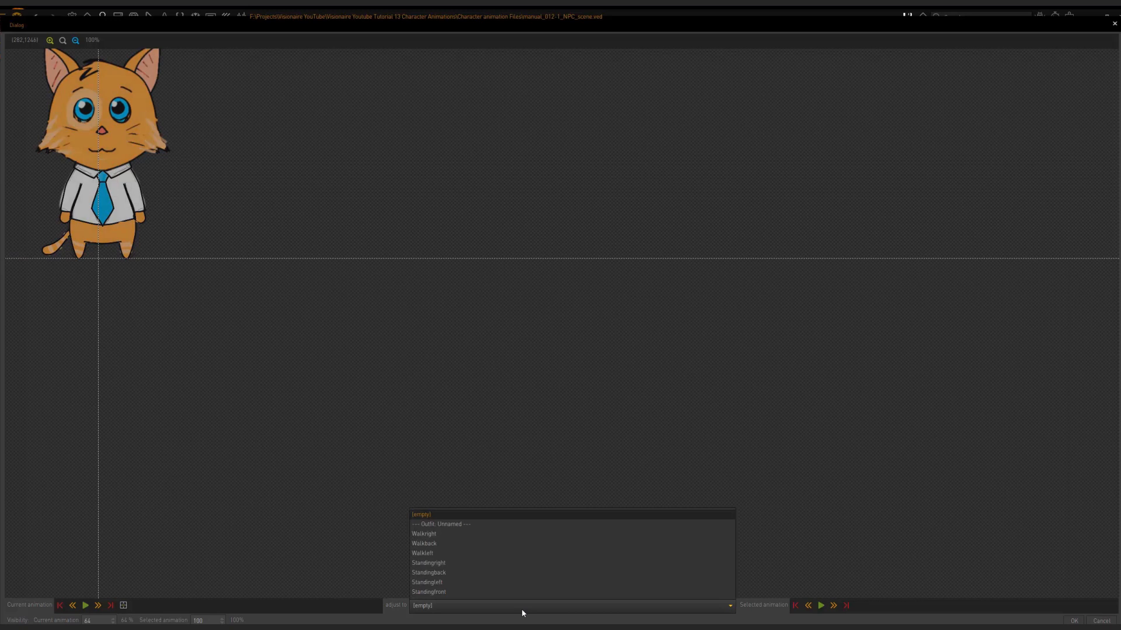
left_click(465, 592)
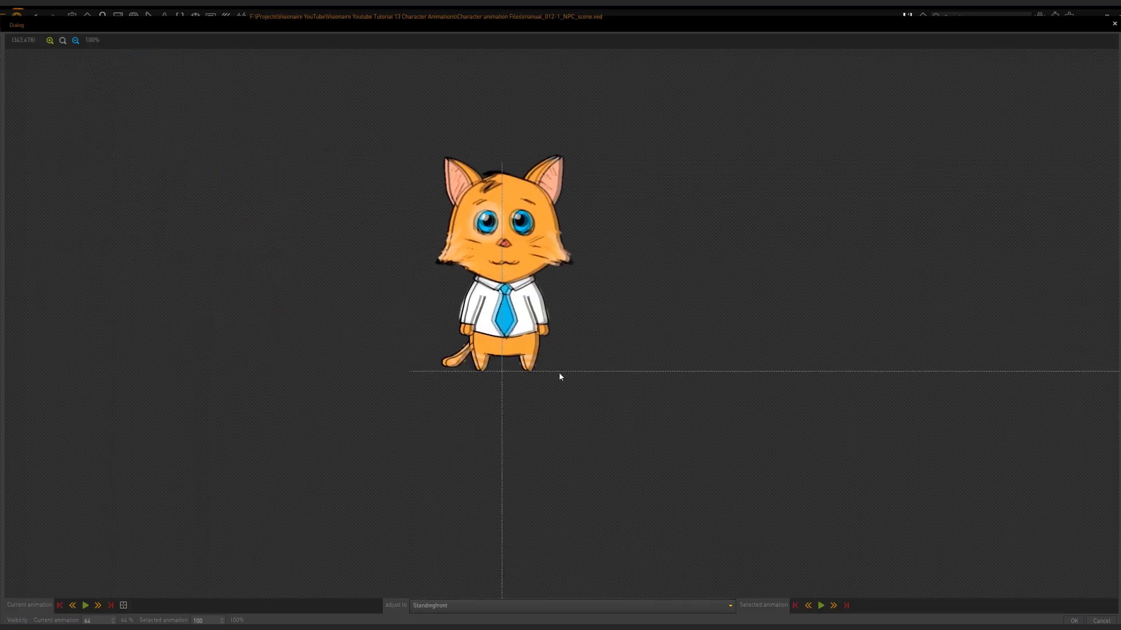
Step: Move Walkfront's centre point to about X 221, Y 476 so the cat lines up with the Standingfront image, and accept the adjustment
scroll(506, 304, "up", 6)
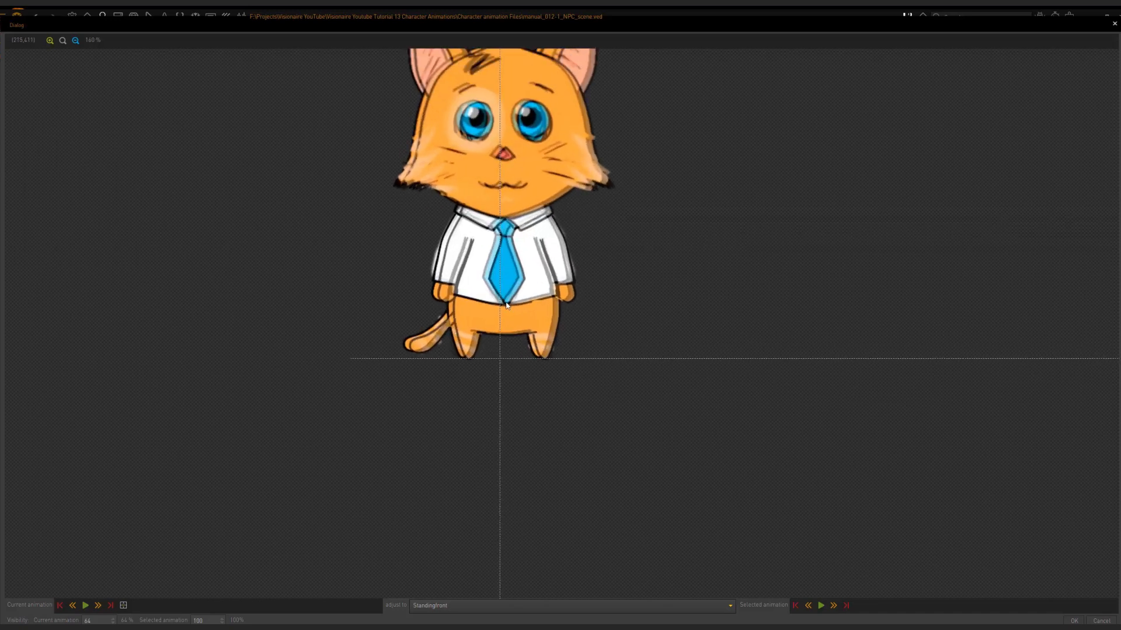
middle_click_drag(507, 302, 504, 364)
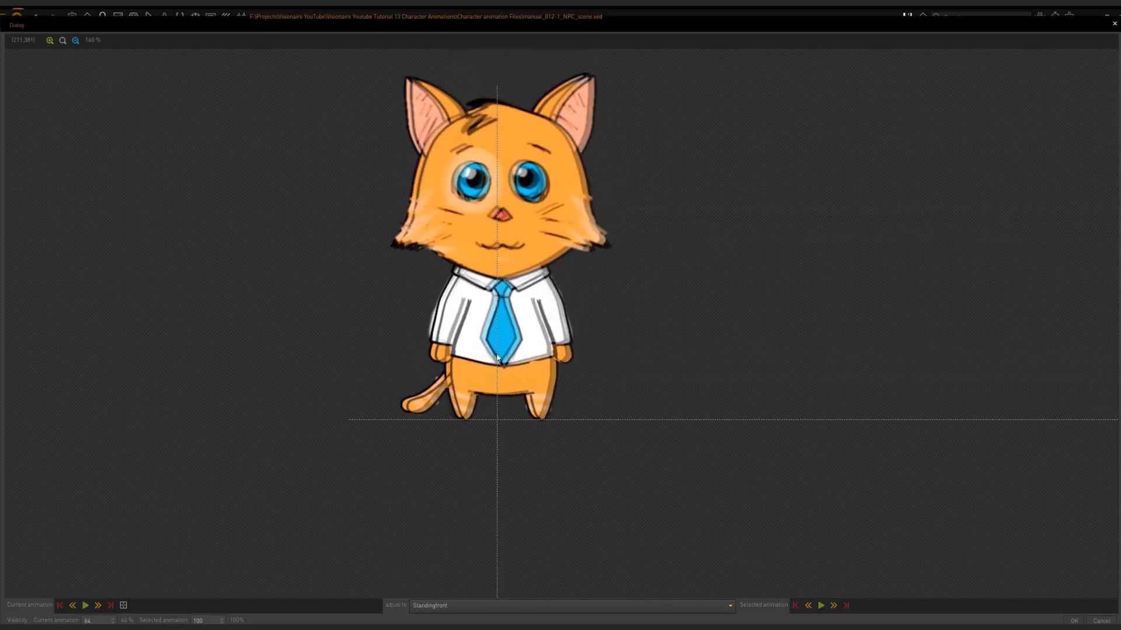
left_click(124, 607)
left_click(503, 420)
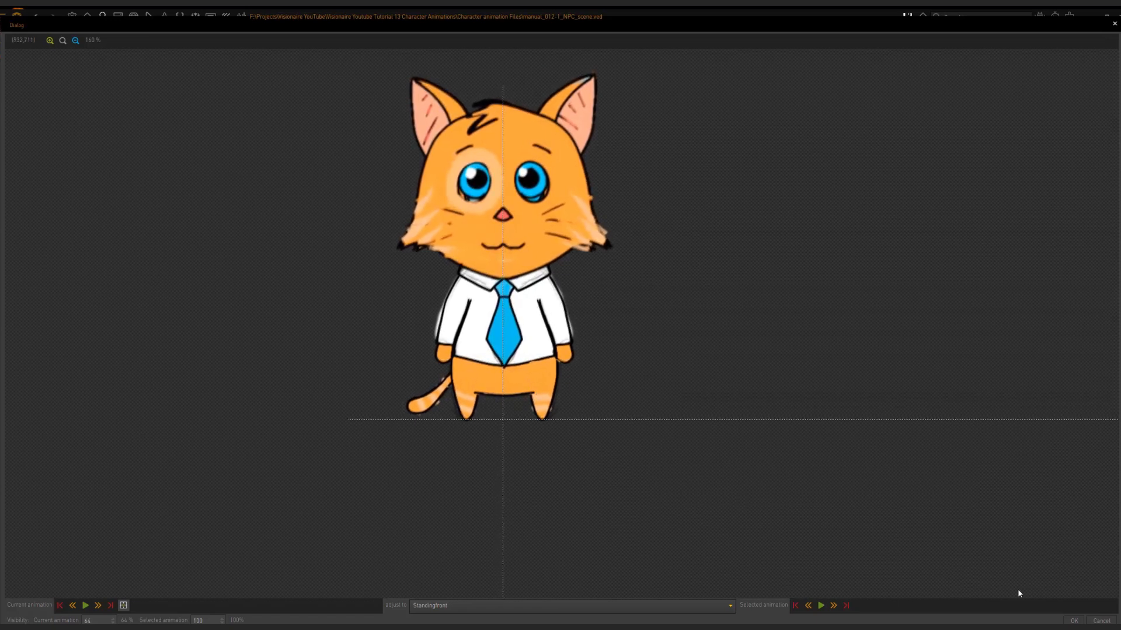
left_click(1074, 621)
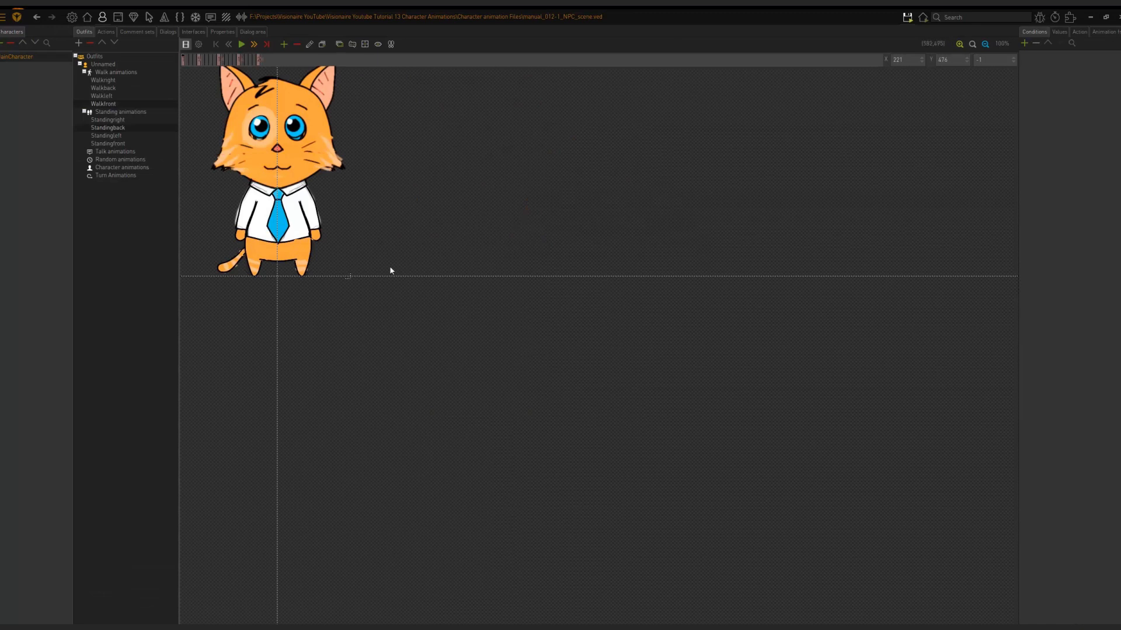
Step: Compare the cat's size and centre point between the Standingfront and Walkfront animations
left_click(117, 144)
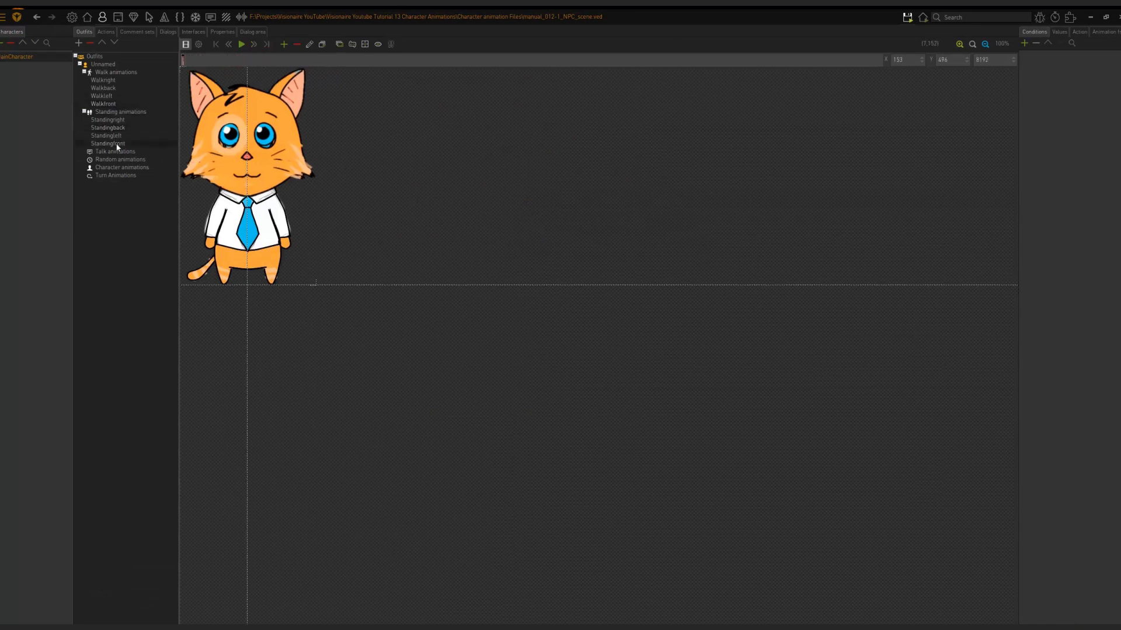
left_click(116, 103)
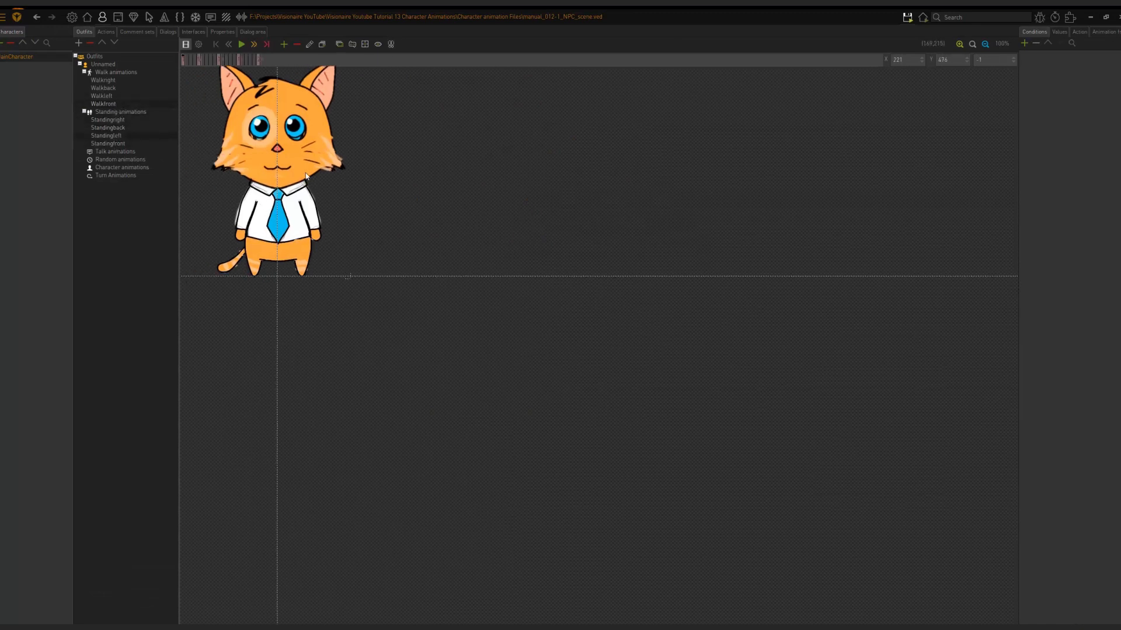
middle_click_drag(352, 174, 352, 208)
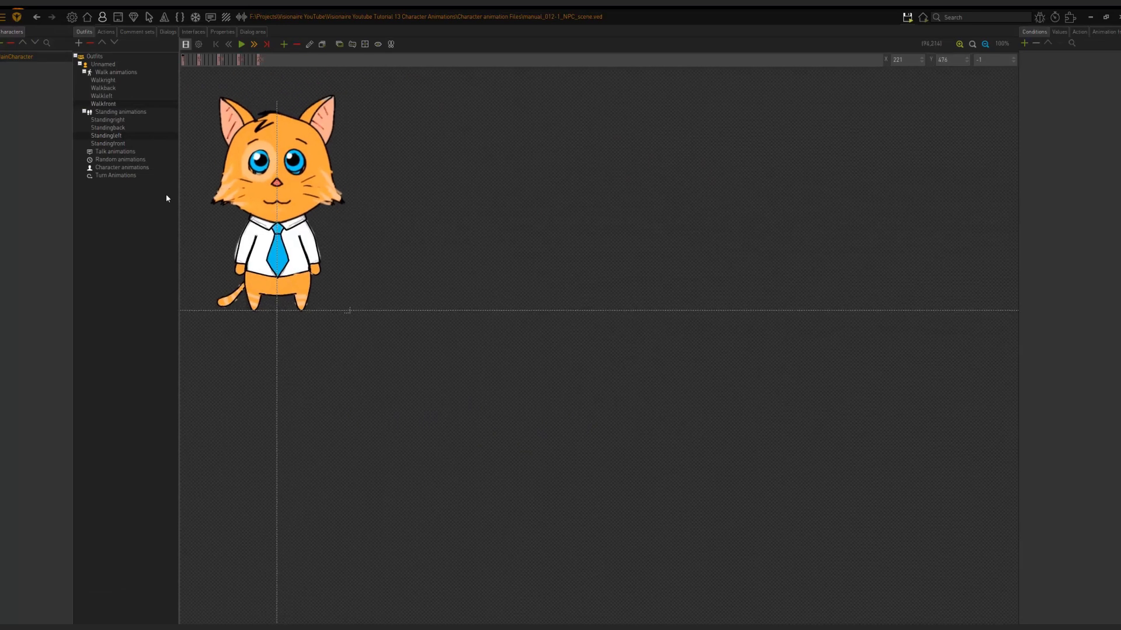
left_click(108, 144)
left_click(112, 104)
Step: Save and run the game on the current scene, walk the cat up and down the corridor, and close the game
mouse_move(928, 18)
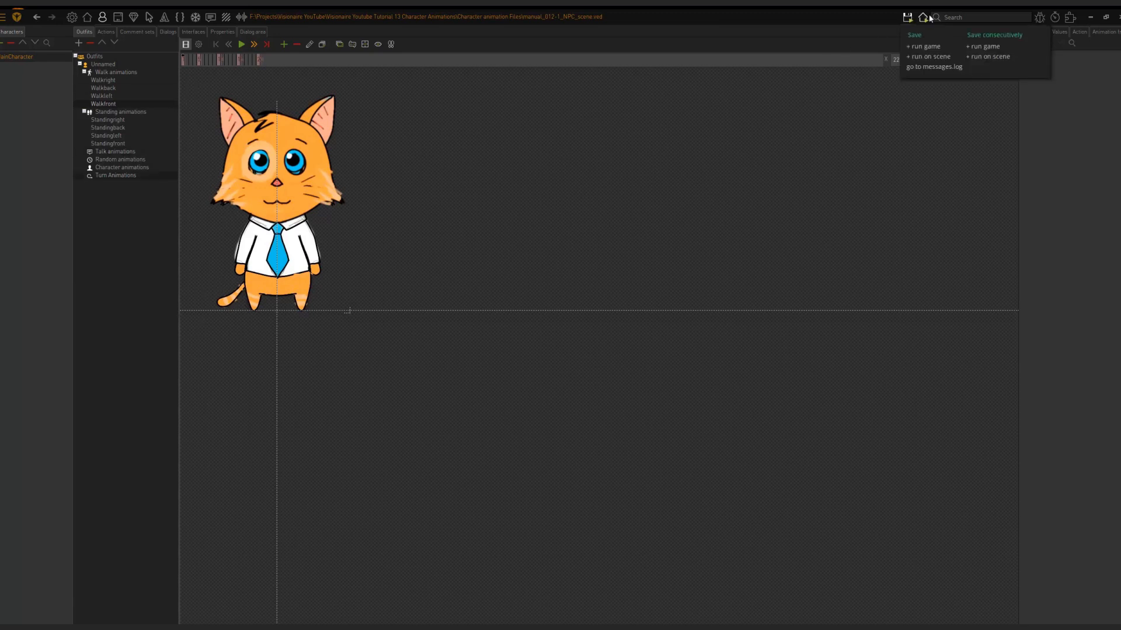
left_click(929, 56)
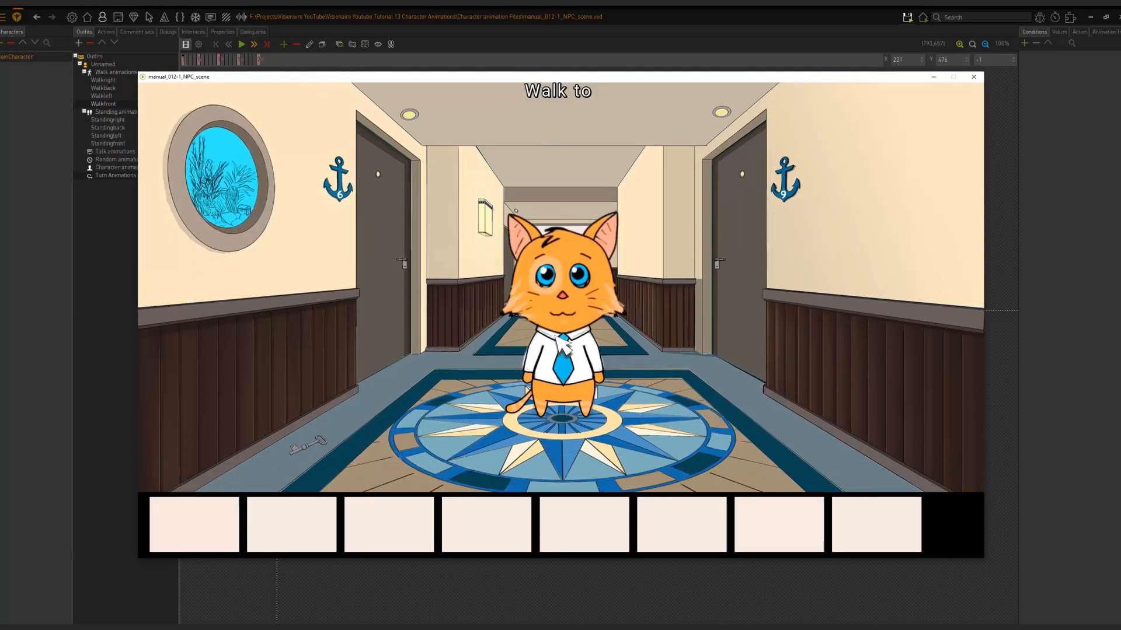
left_click(563, 311)
left_click(543, 411)
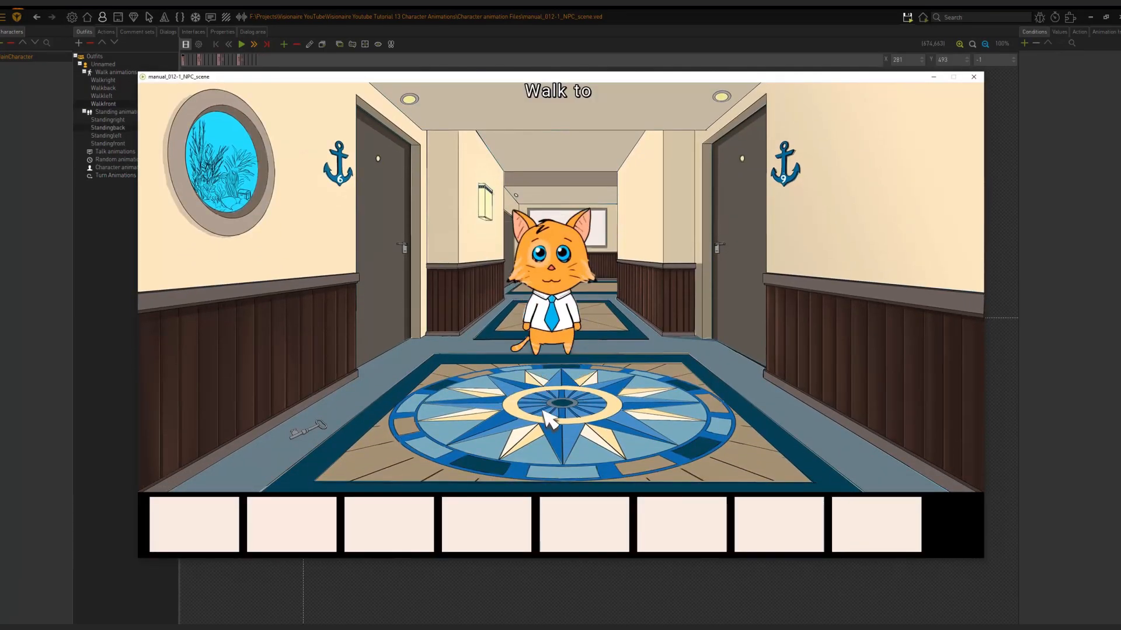
left_click(557, 336)
left_click(551, 401)
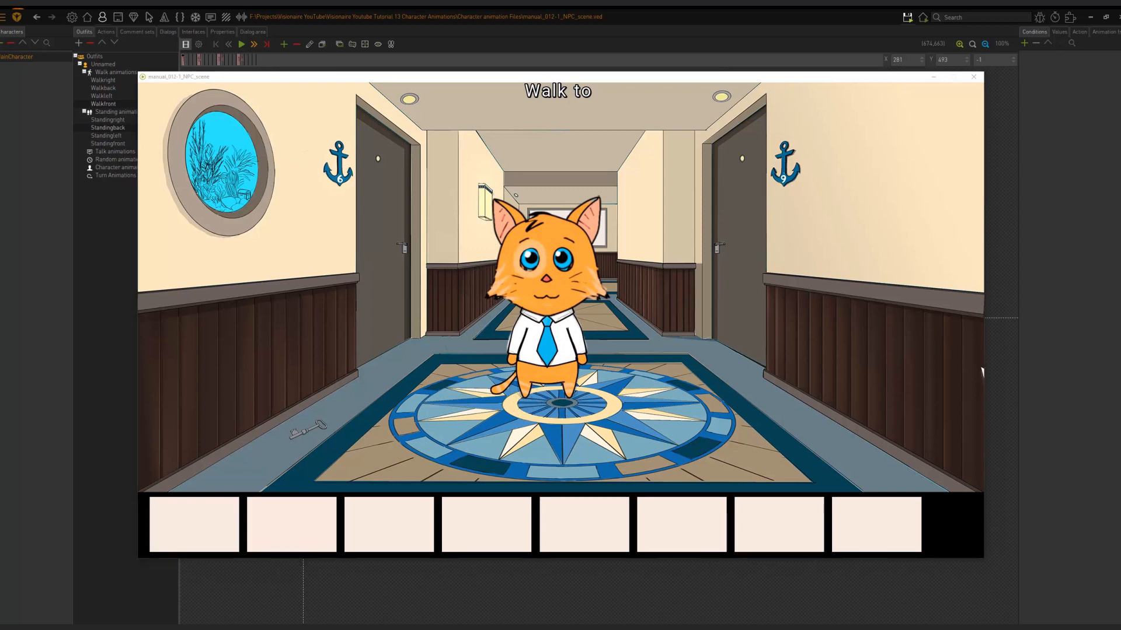
left_click(973, 78)
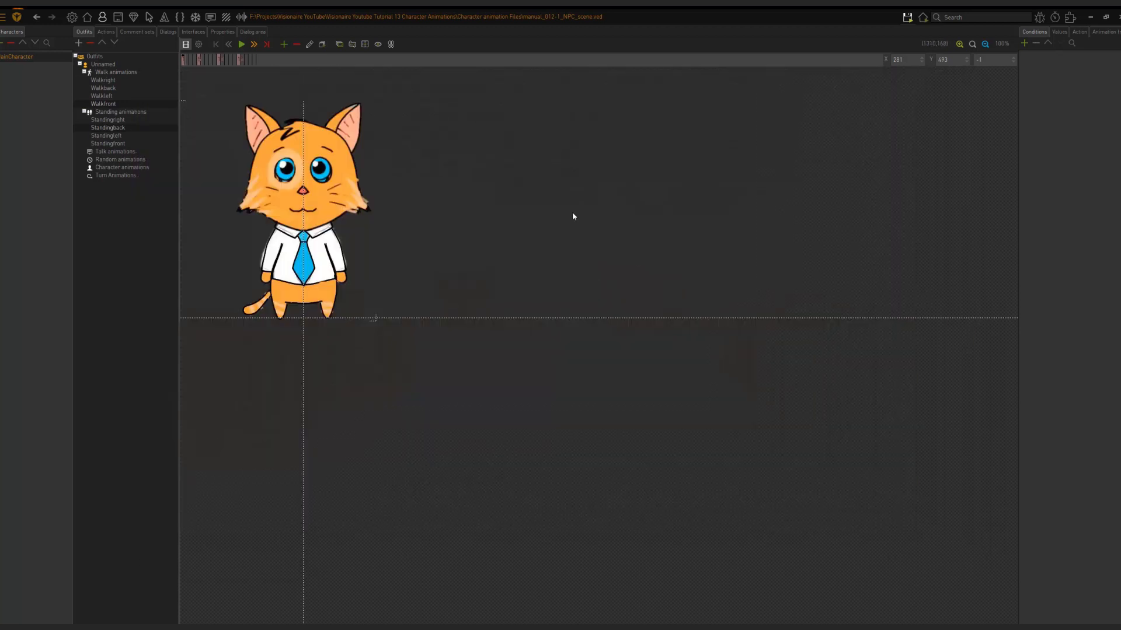
Step: Collapse the walk and standing animation groups and add a talk animation named DefaultTalk
left_click(84, 72)
left_click(84, 80)
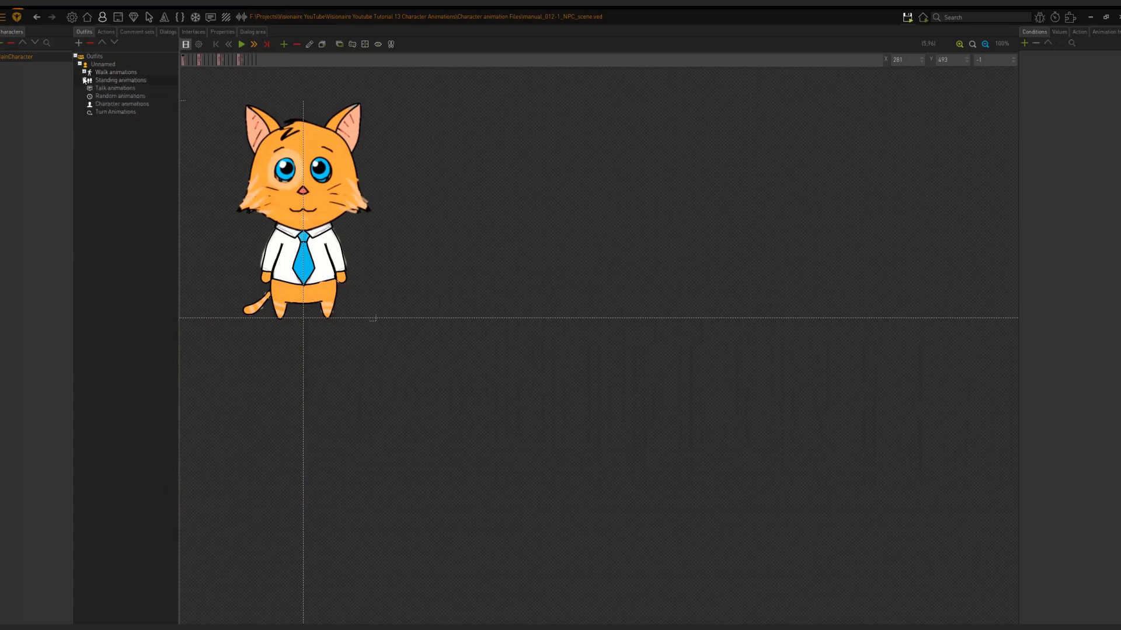
left_click(101, 90)
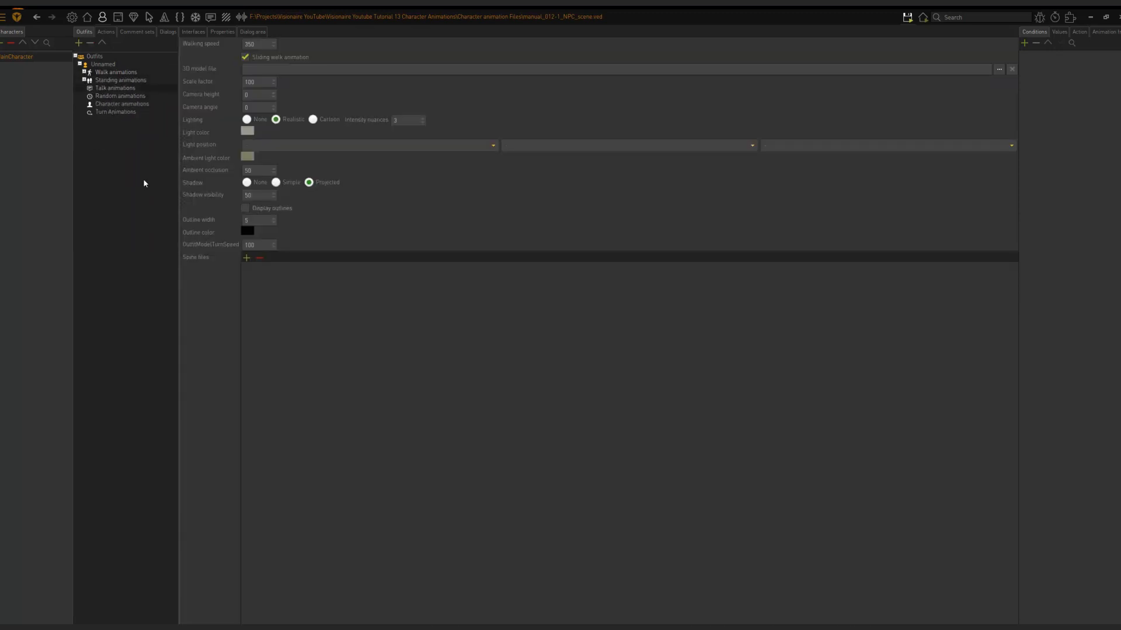
left_click(79, 43)
left_click(93, 97)
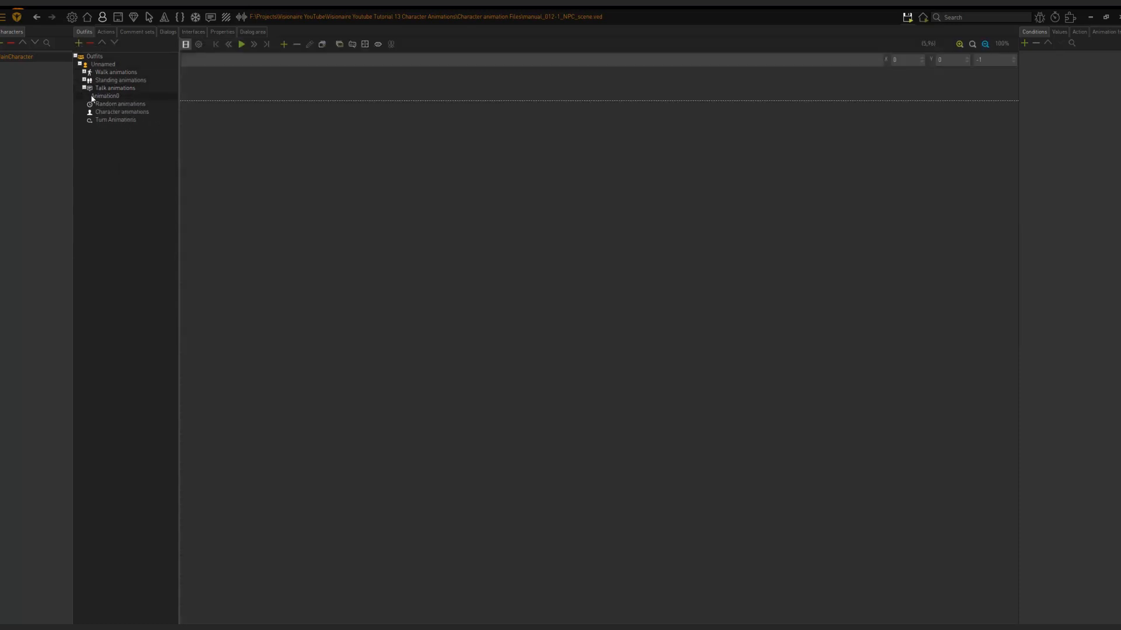
double_click(127, 96)
type("DefaultTalk")
key("Return")
Step: Load the talking frame sequence starting at 000001.png from Graphics/Character/Talking into DefaultTalk, with alpha channel transparency
middle_click_drag(324, 81, 357, 113)
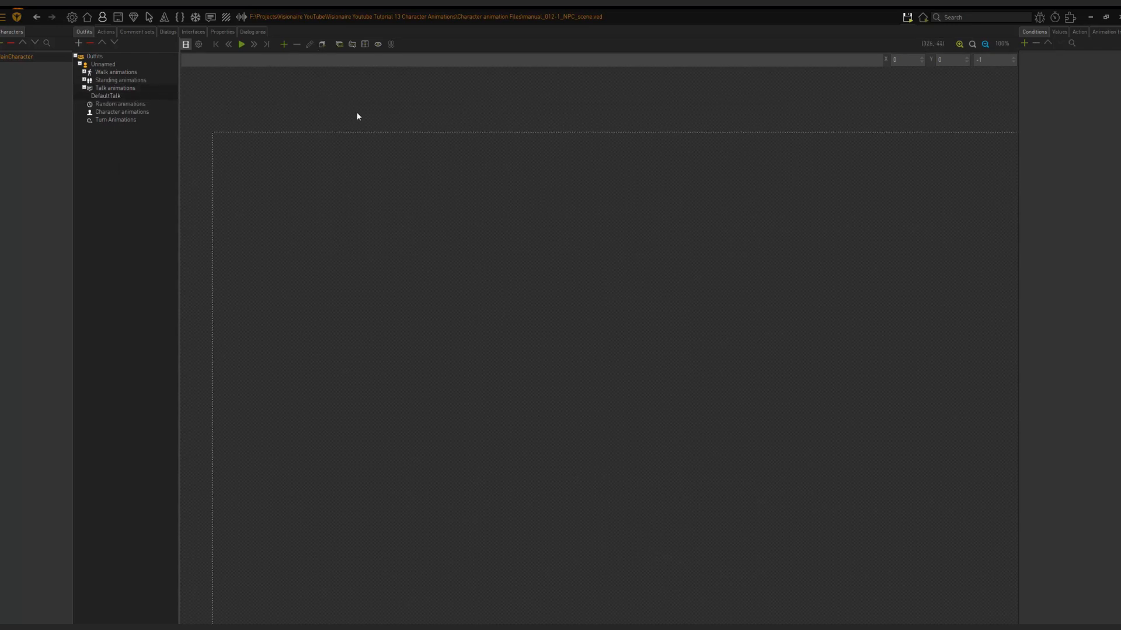
left_click(323, 45)
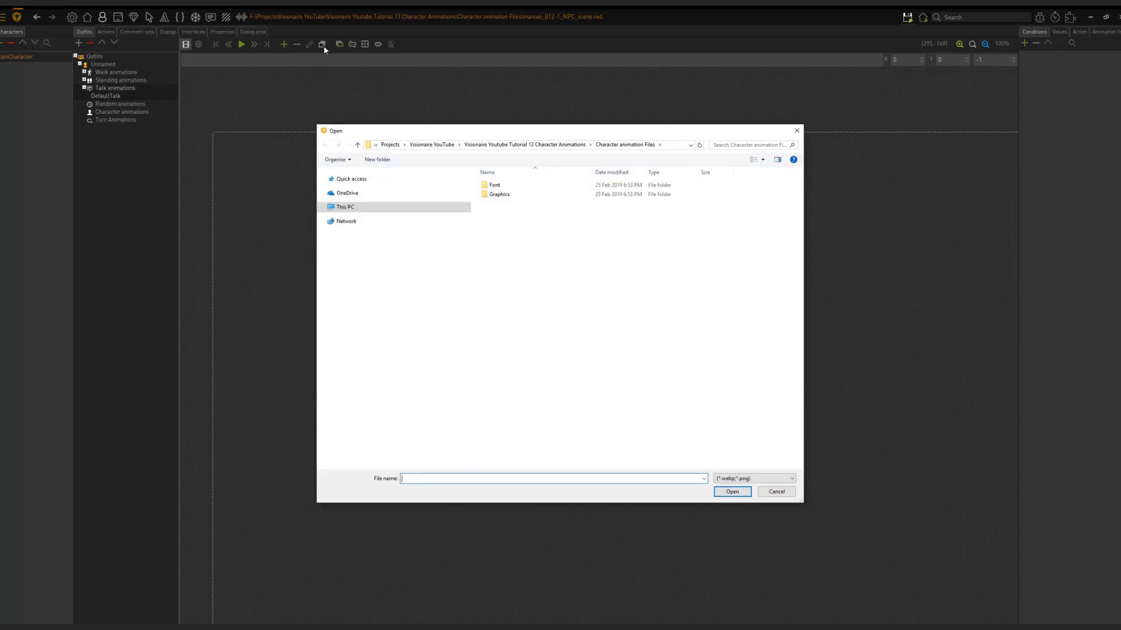
double_click(499, 195)
double_click(518, 216)
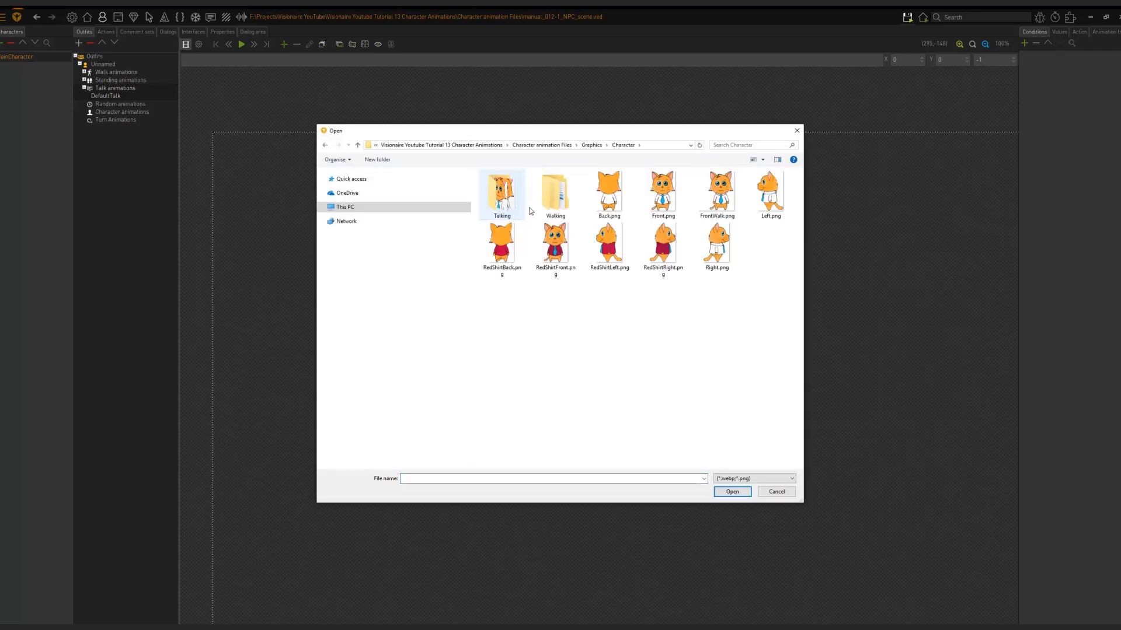
double_click(503, 204)
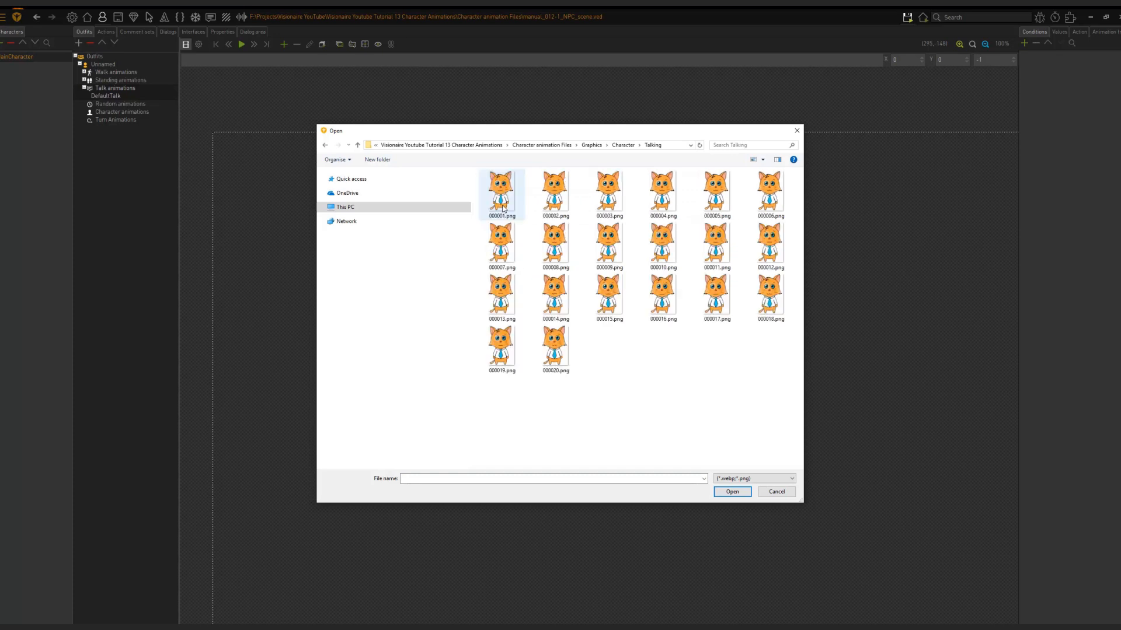
left_click(515, 201)
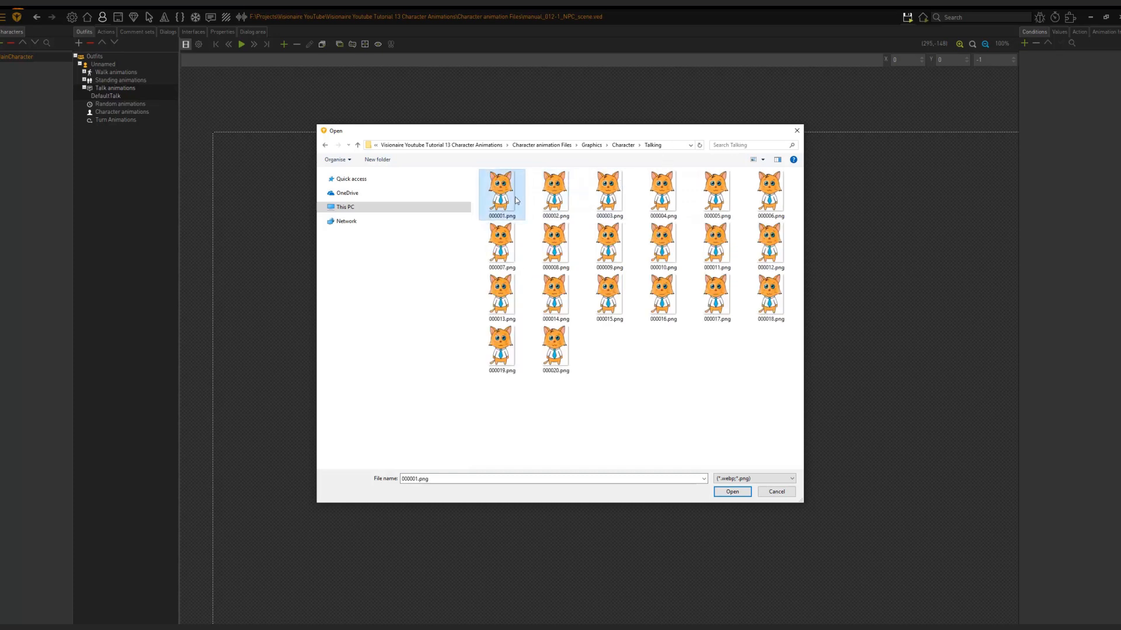
double_click(516, 201)
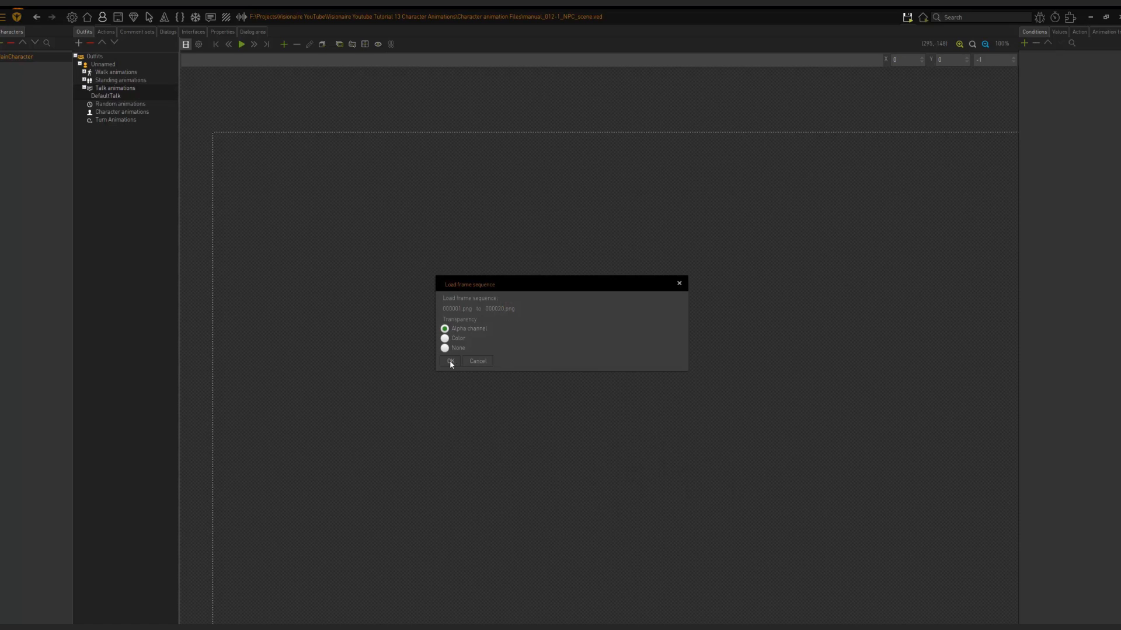
left_click(451, 362)
middle_click_drag(404, 261, 407, 231)
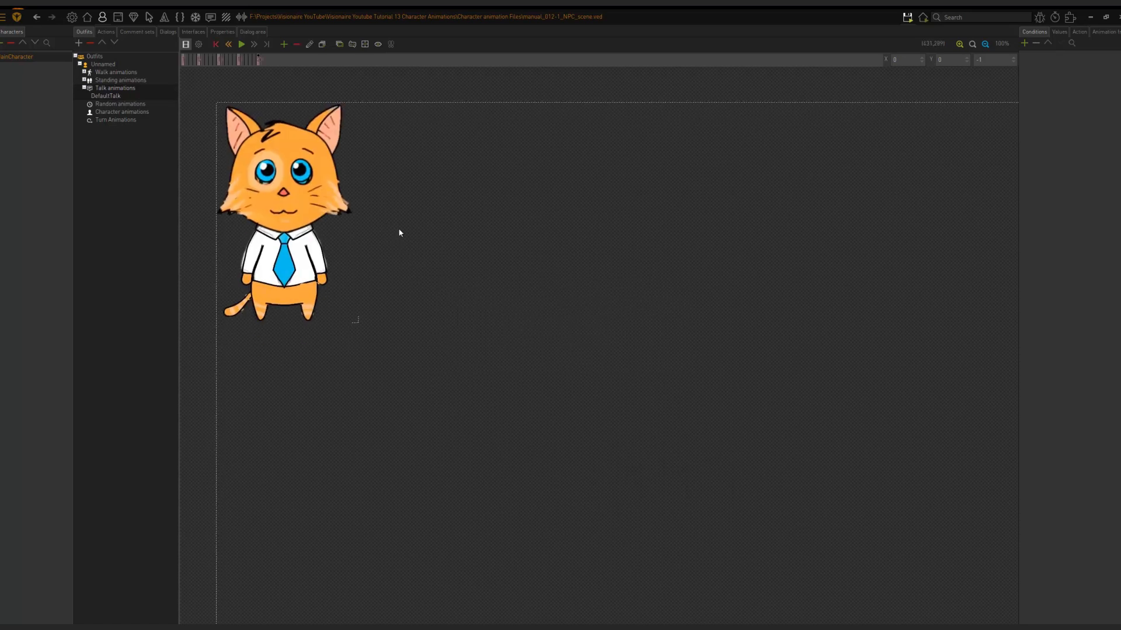
Step: Set the pause between DefaultTalk's frames to 15 msec and preview the talk animation
left_click(243, 44)
left_click(242, 44)
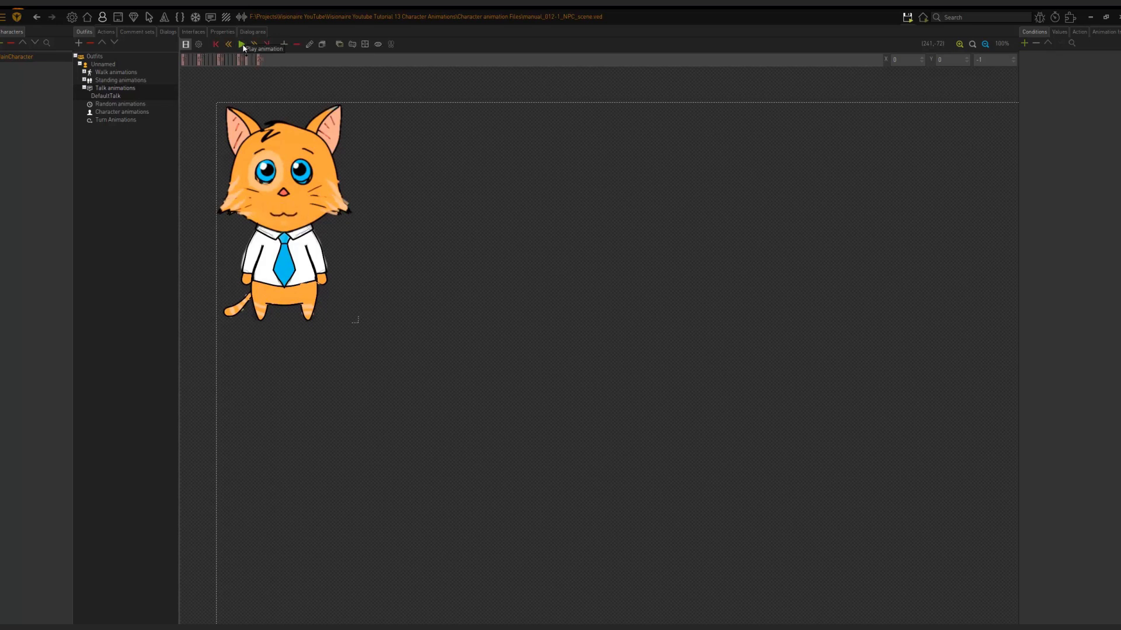
left_click(199, 45)
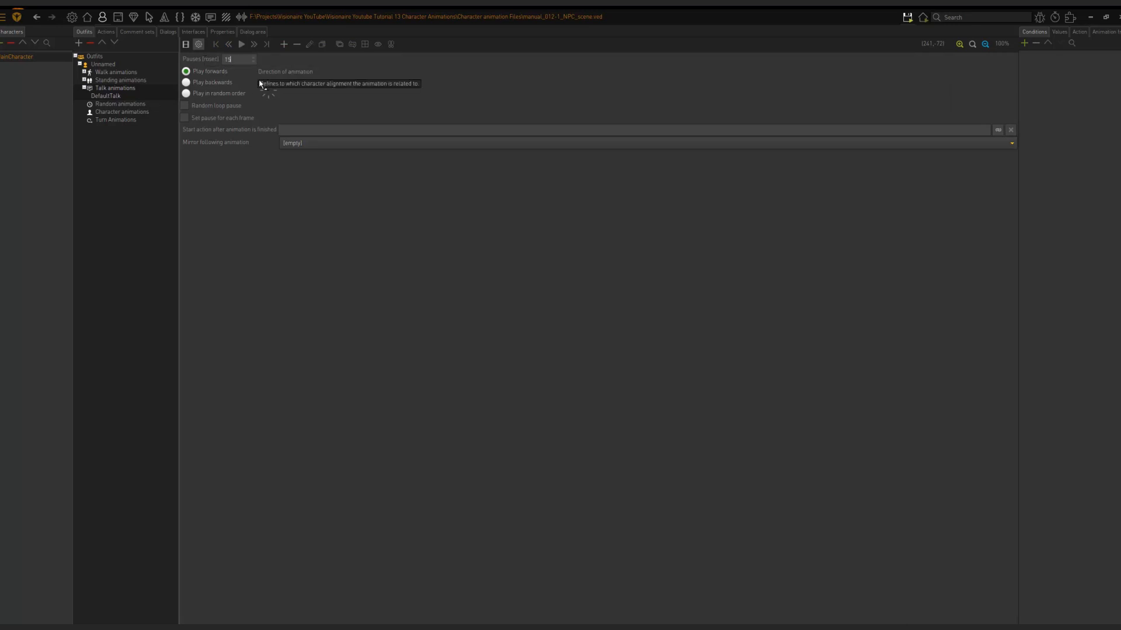
left_click(187, 46)
left_click(242, 45)
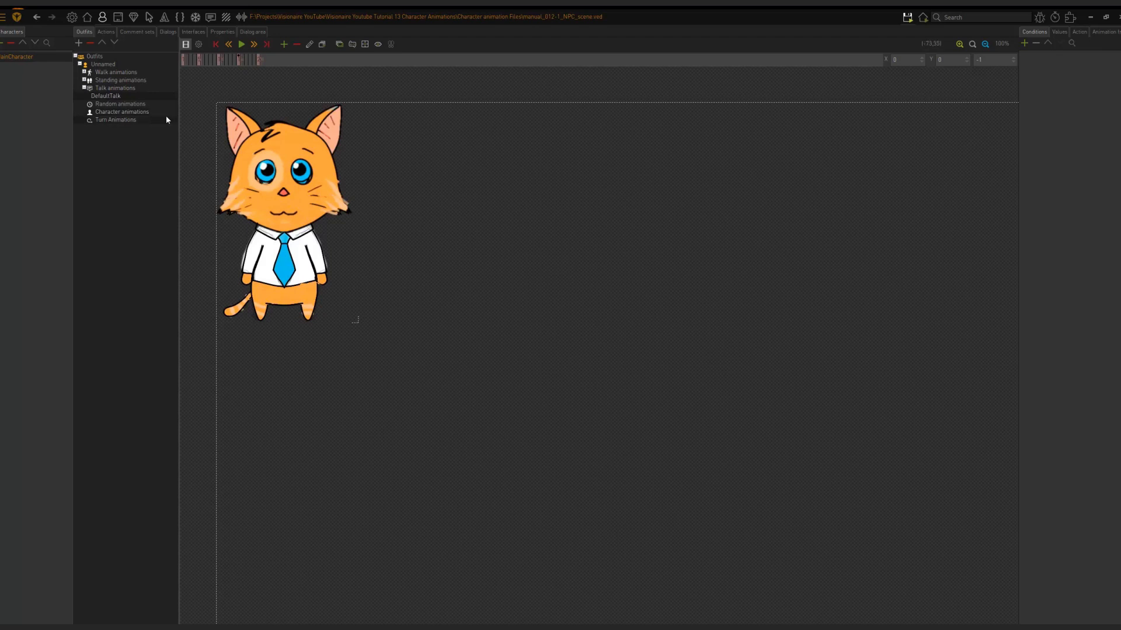
Step: Open the alignment dialog for DefaultTalk and choose Standingfront as the animation to adjust to
left_click(85, 80)
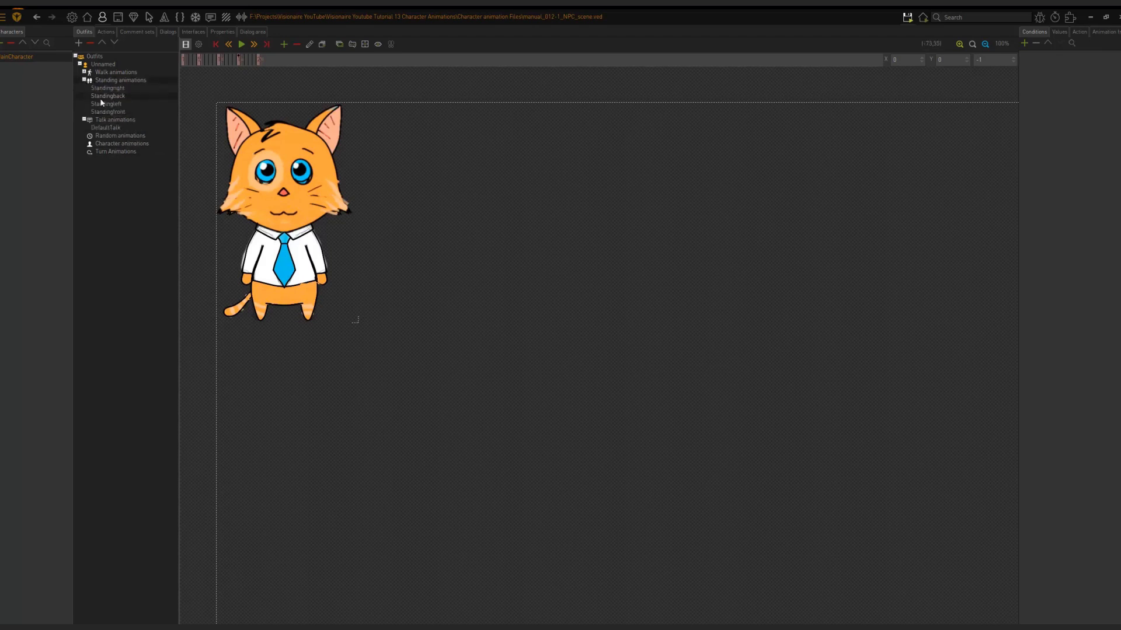
left_click(114, 114)
left_click(113, 128)
left_click(378, 45)
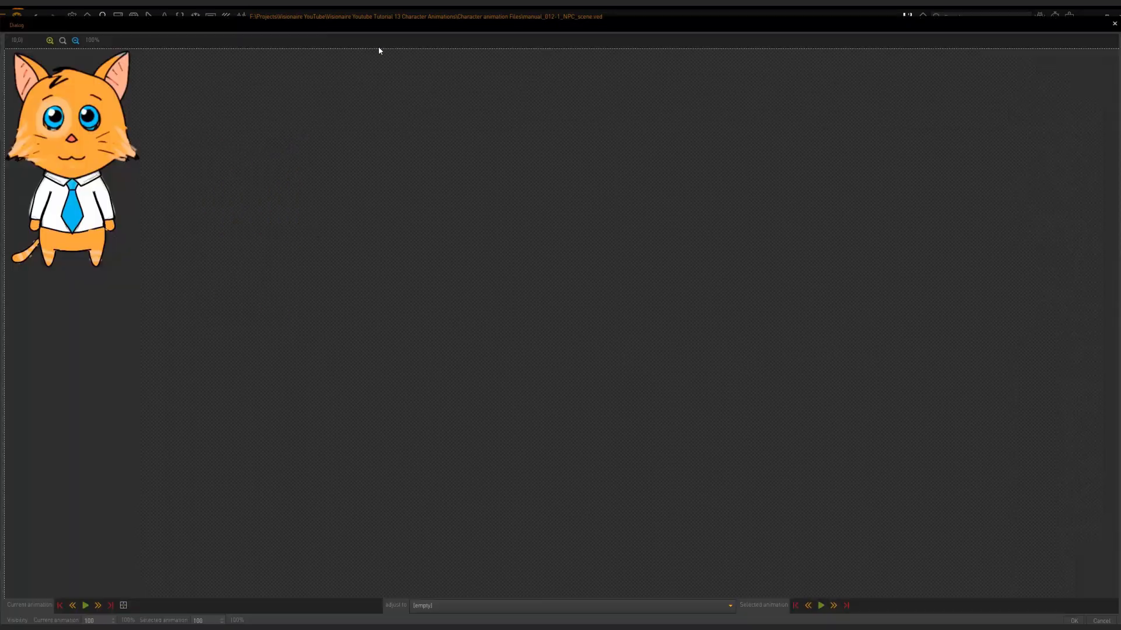
left_click(493, 605)
left_click(457, 592)
middle_click_drag(226, 278, 519, 317)
middle_click_drag(356, 200, 454, 401)
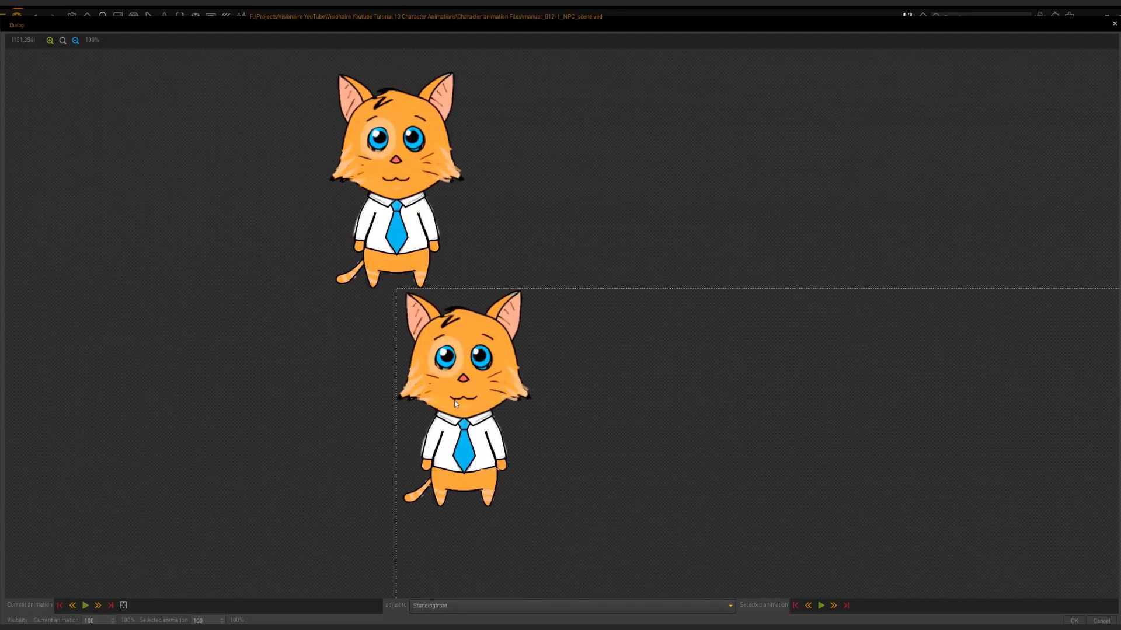
Step: Move DefaultTalk's centre point to about X 153, Y 494 over the Standingfront image, using 60% visibility for the current animation, and accept
left_click(123, 606)
mouse_move(473, 503)
left_mouse_down()
mouse_move(451, 475)
mouse_move(465, 511)
left_mouse_up()
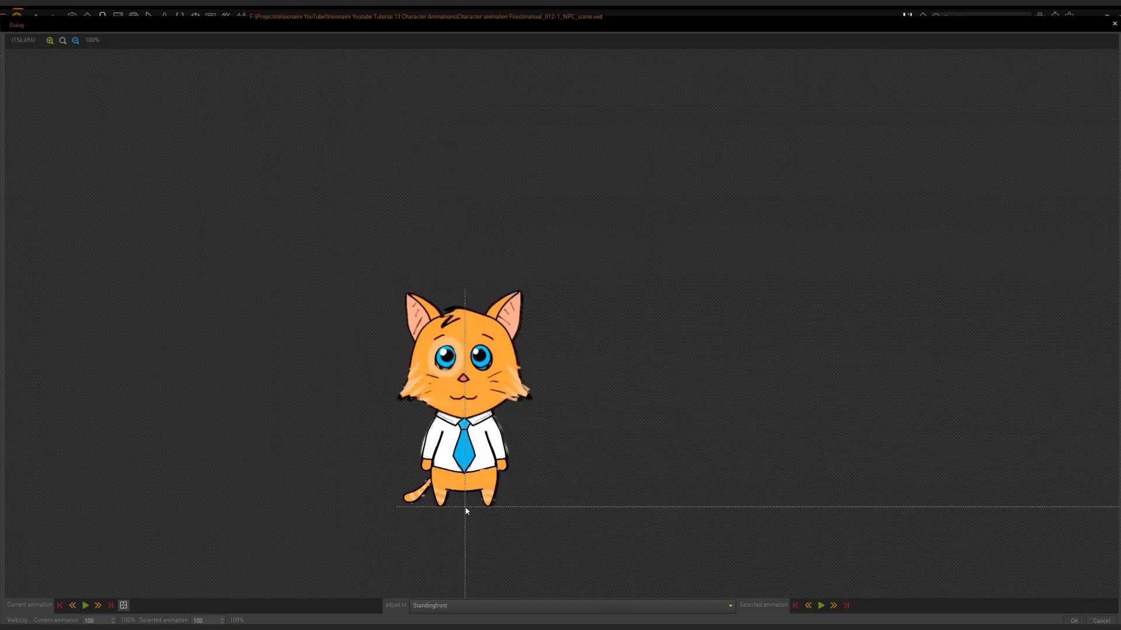
left_click(113, 622)
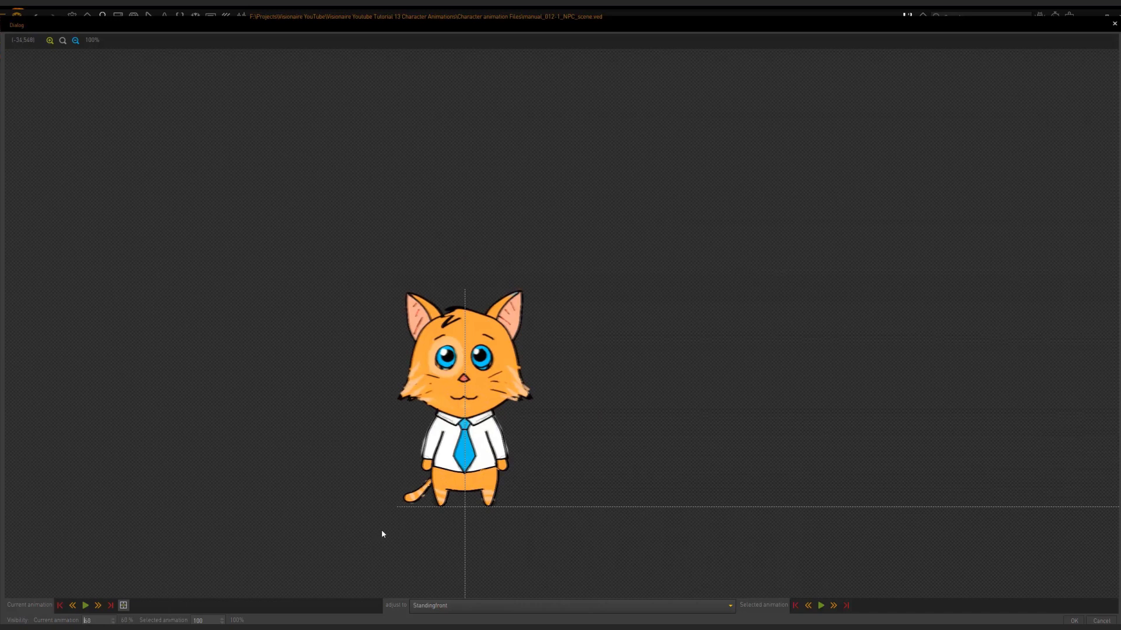
scroll(466, 508, "up", 2)
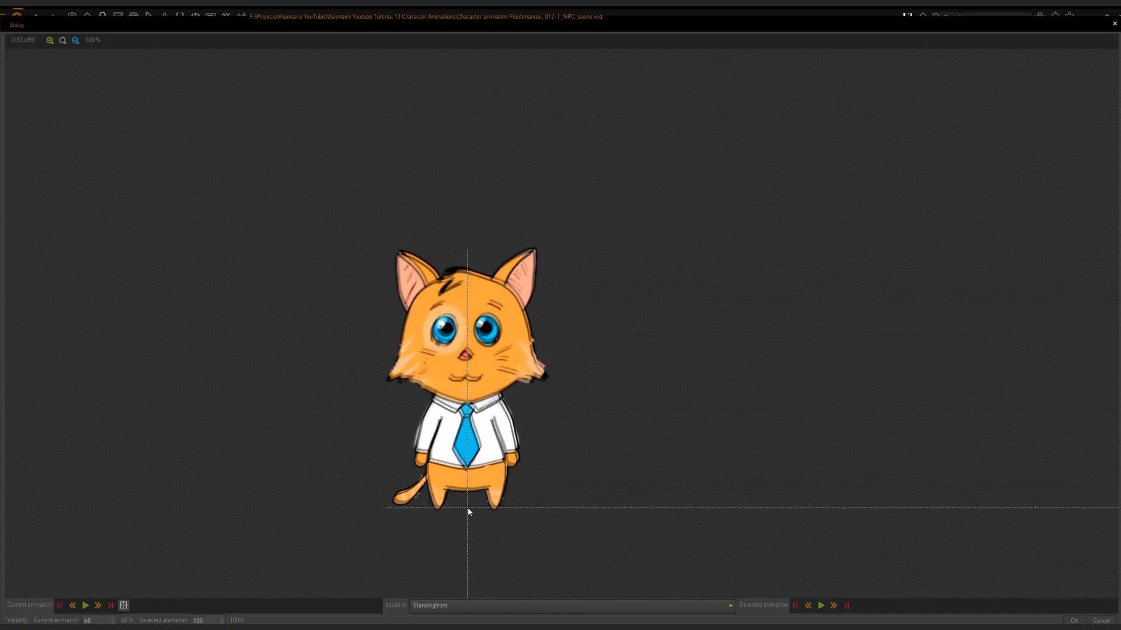
left_click_drag(463, 510, 465, 511)
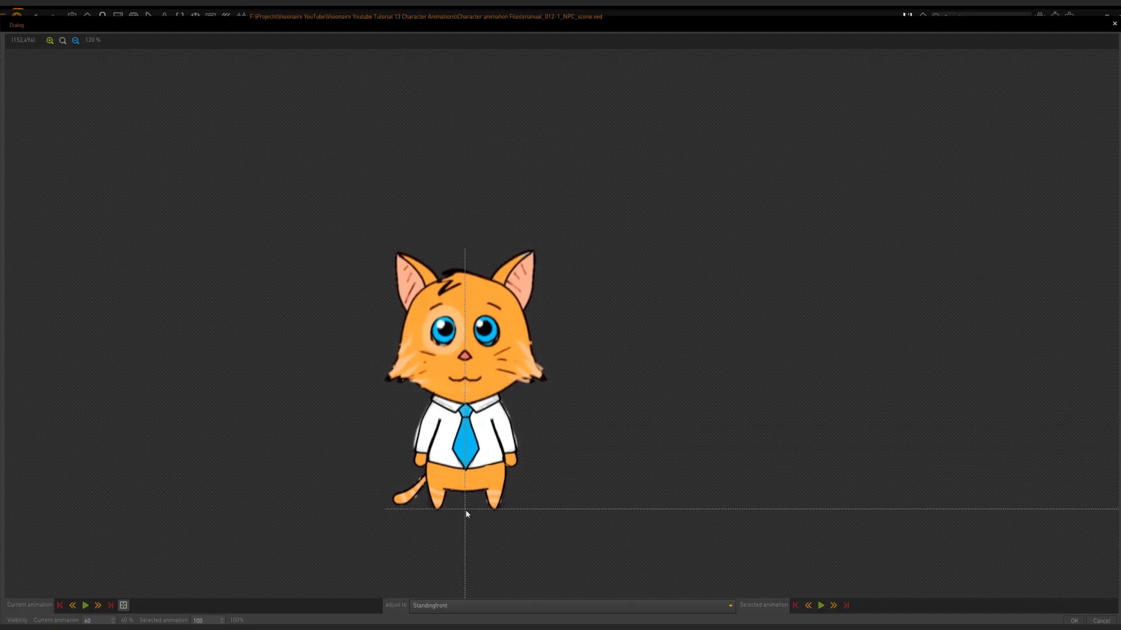
key("Return")
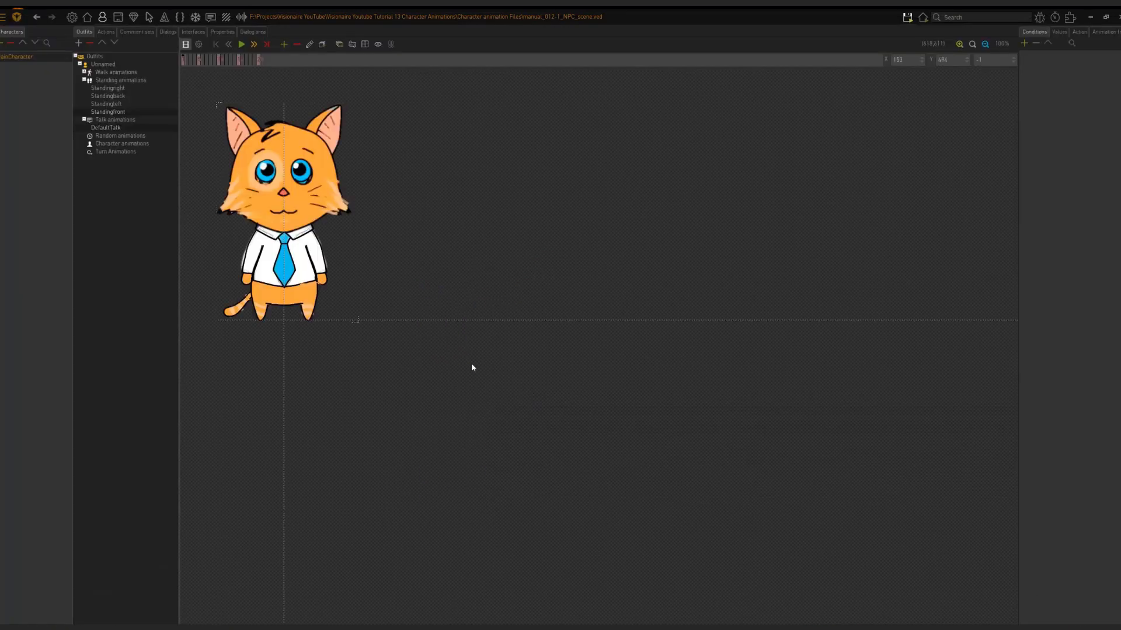
Step: Save and run the game, walk the cat around the corridor, use door 6 to test the talk animation, and close the game
left_click(907, 18)
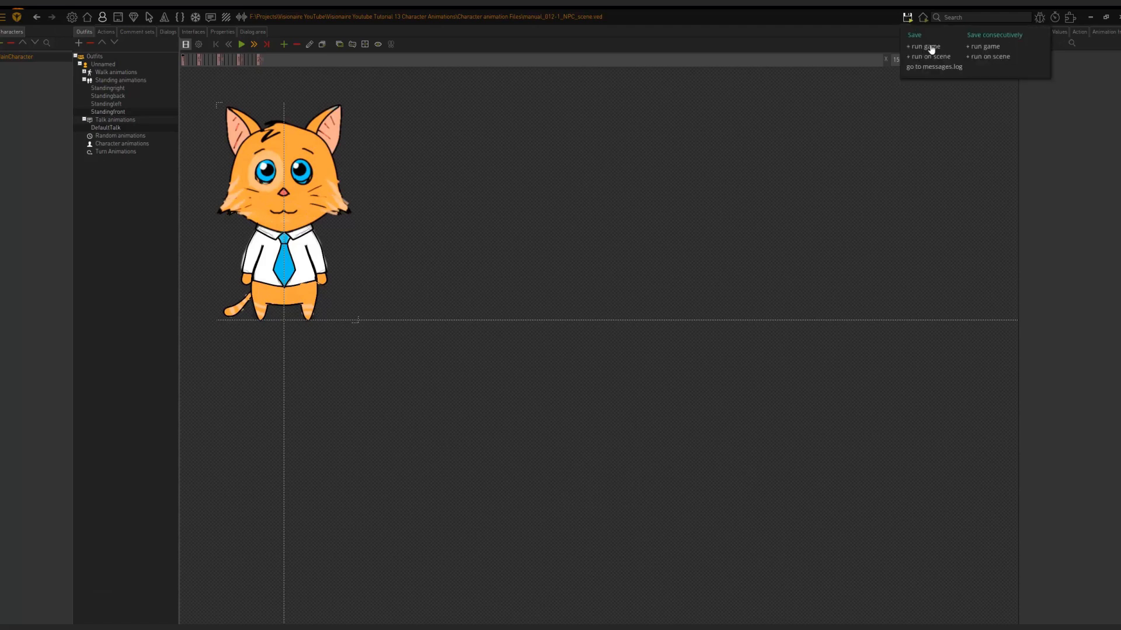
left_click(931, 50)
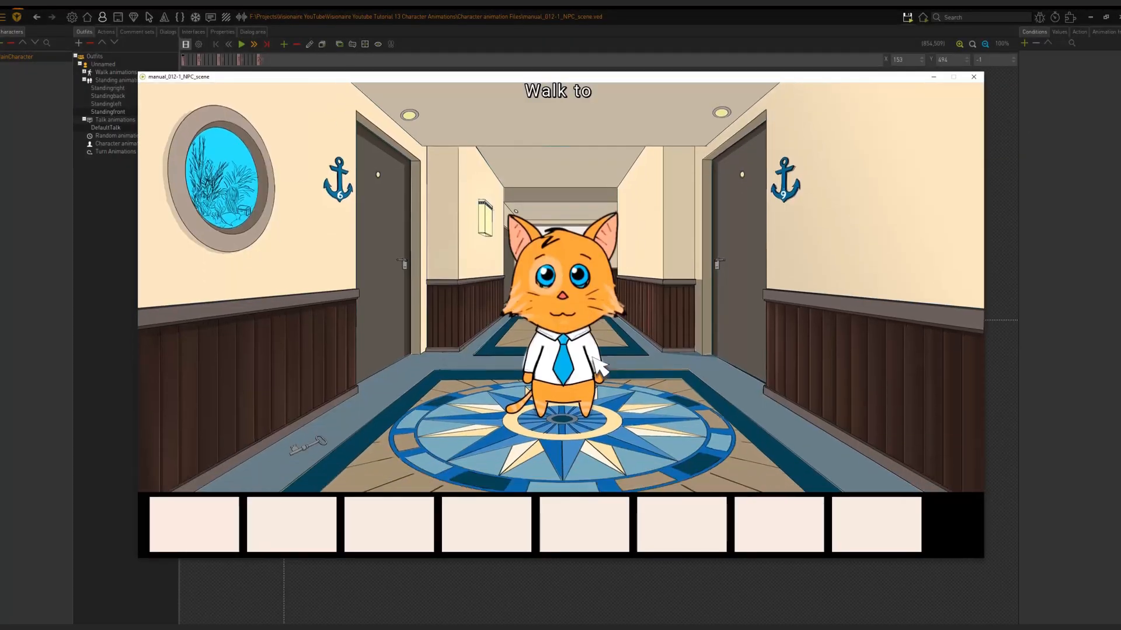
left_click(727, 439)
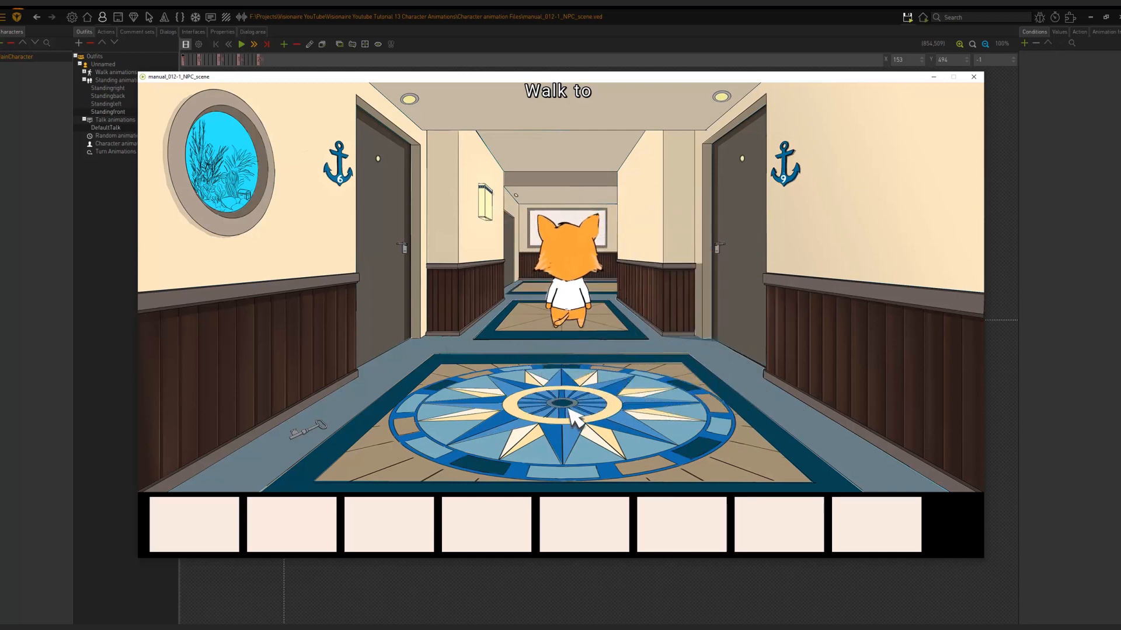
left_click(405, 298)
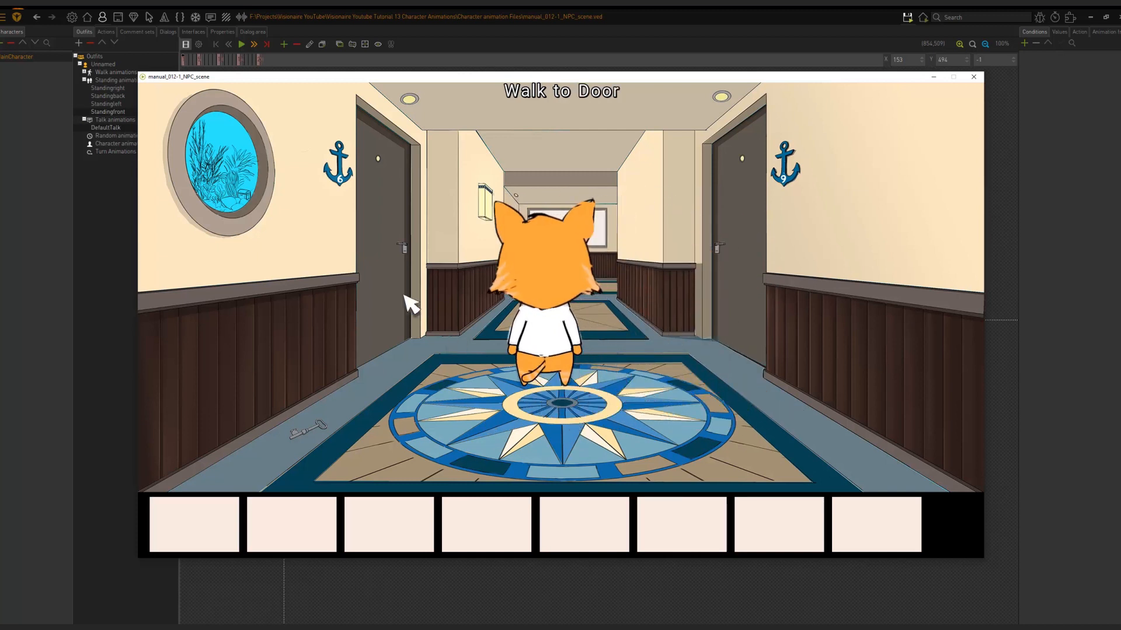
right_click(387, 273)
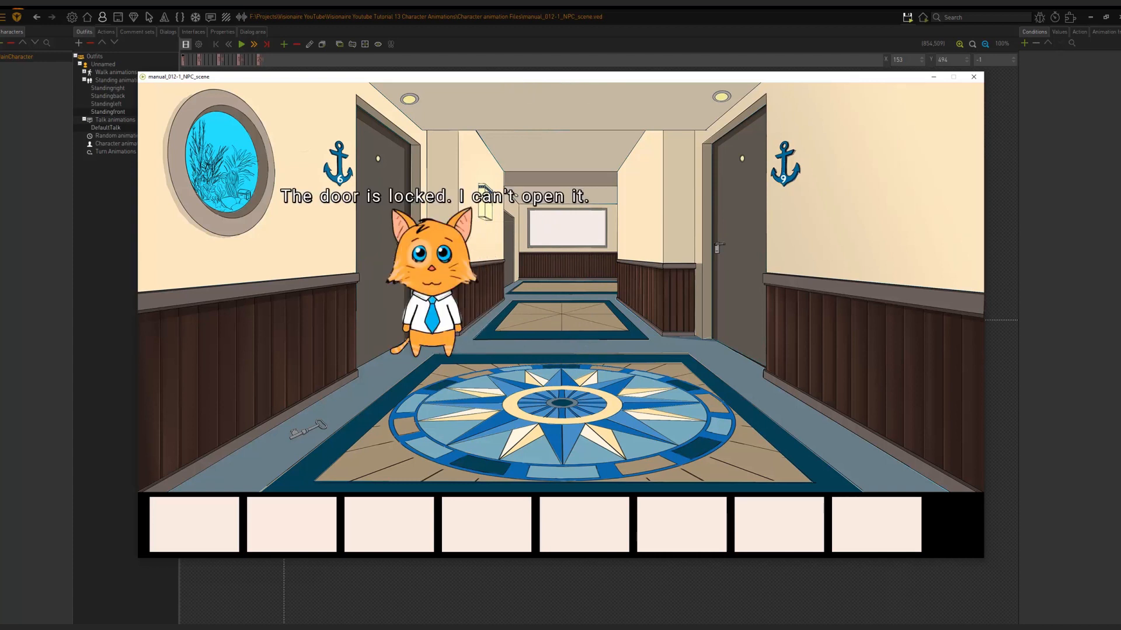
left_click(973, 77)
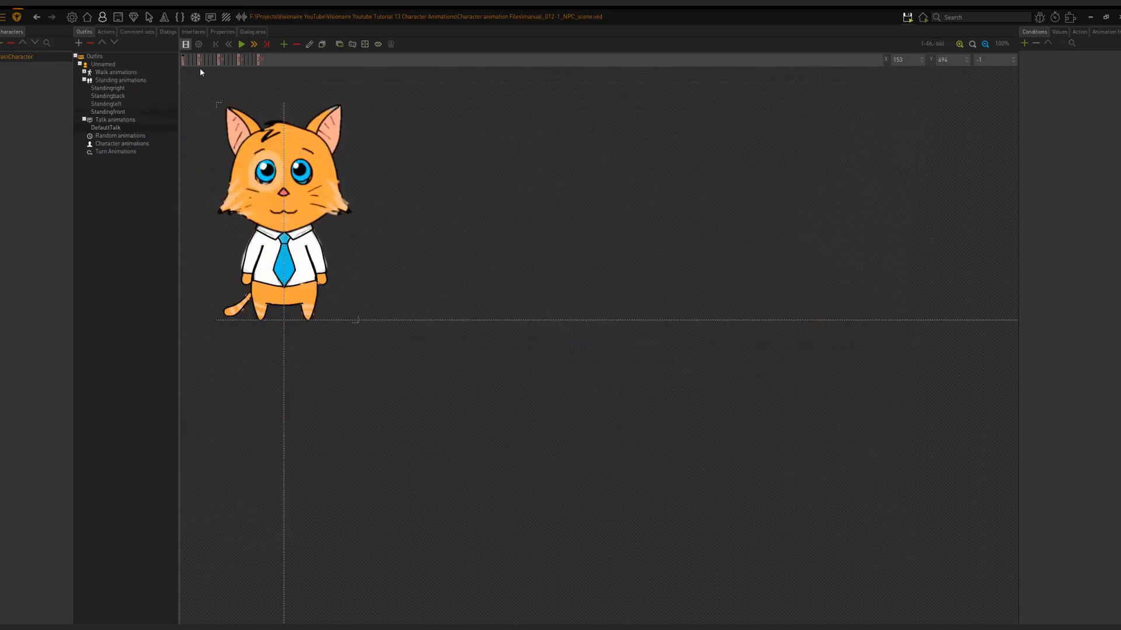
Step: Set DefaultTalk's direction of animation to 270°
left_click(199, 45)
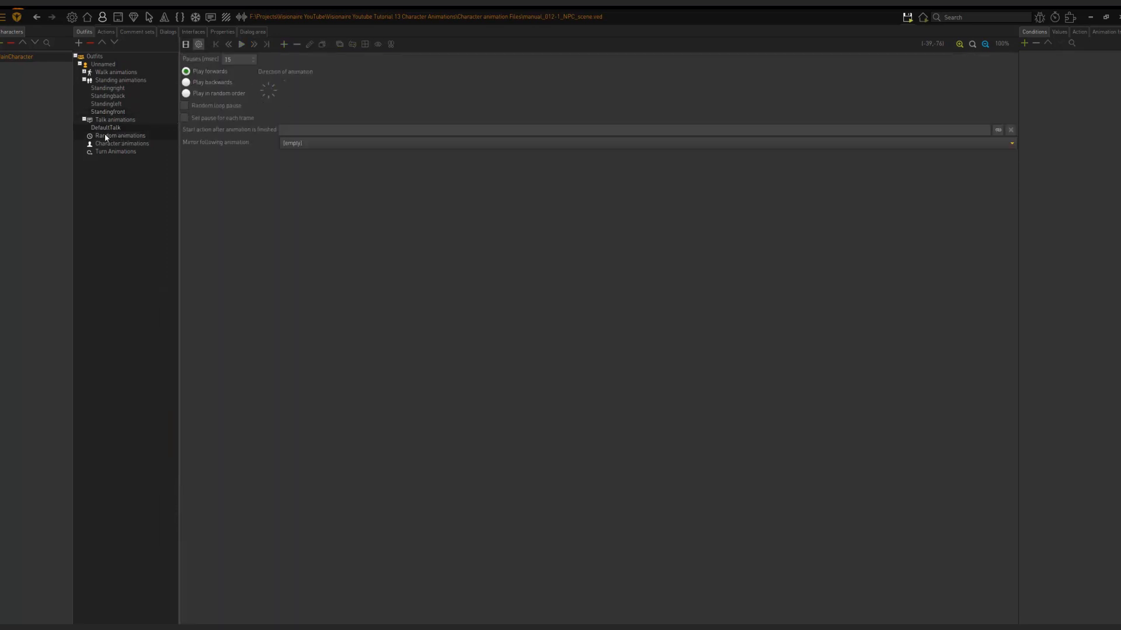
left_click(270, 96)
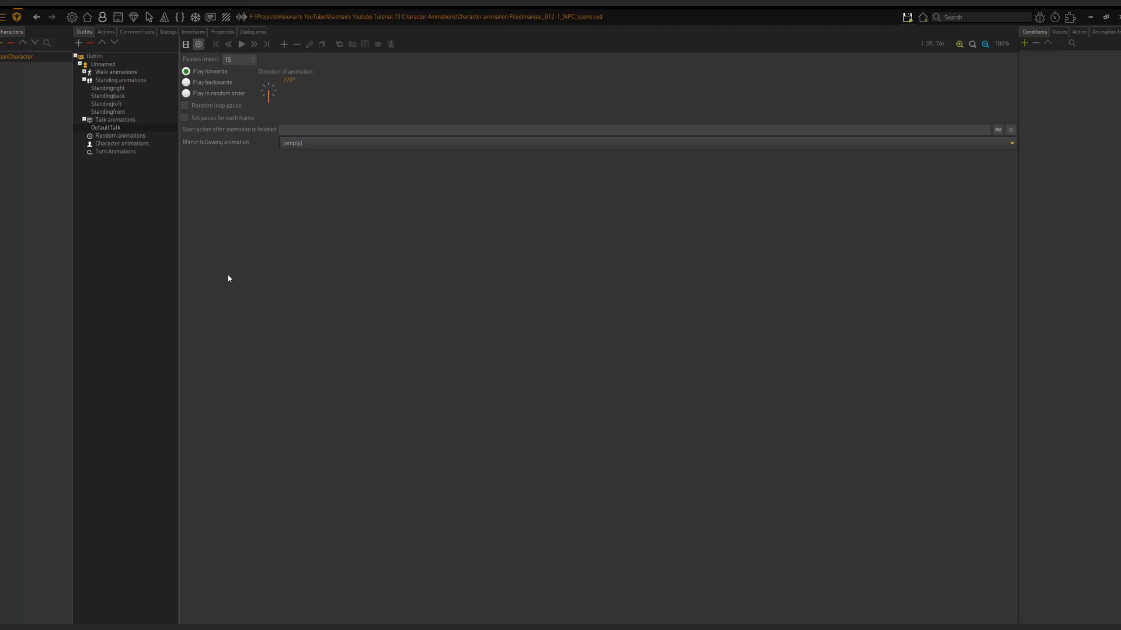
Step: Review the images and centre points of the walk, standing and talk animations one by one
left_click(84, 72)
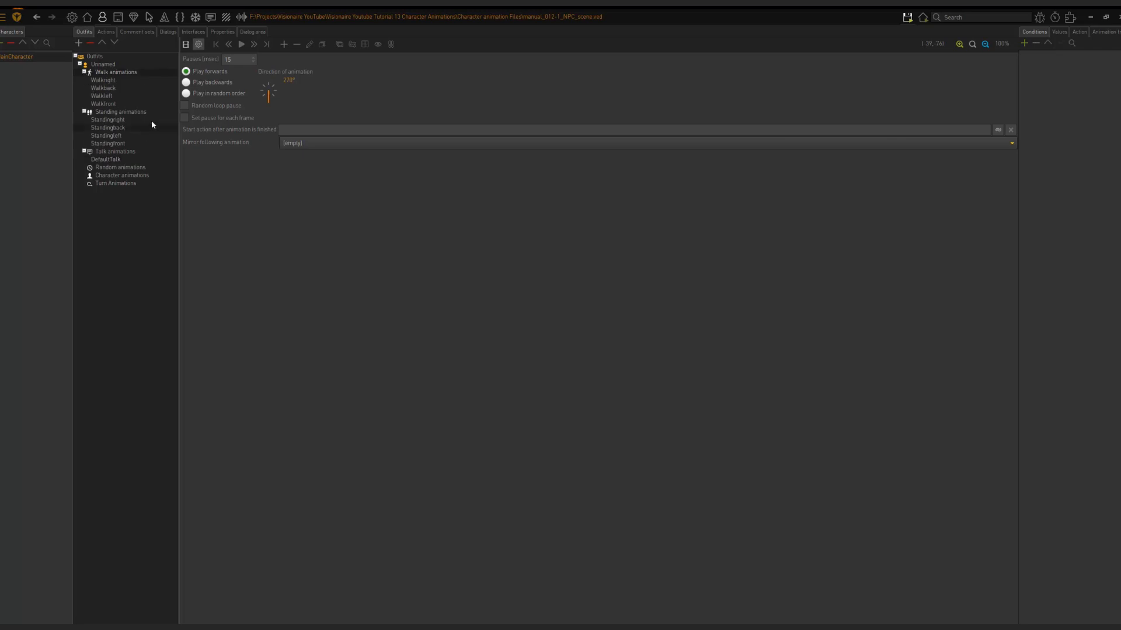
left_click(117, 82)
left_click(108, 143)
left_click(121, 79)
left_click(187, 45)
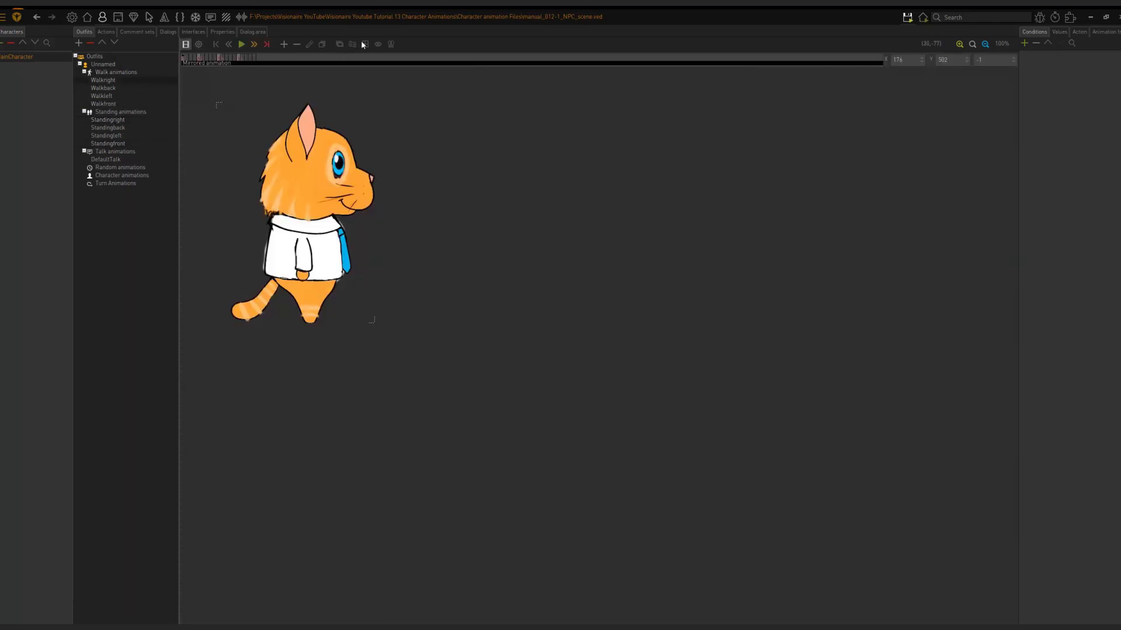
left_click(111, 88)
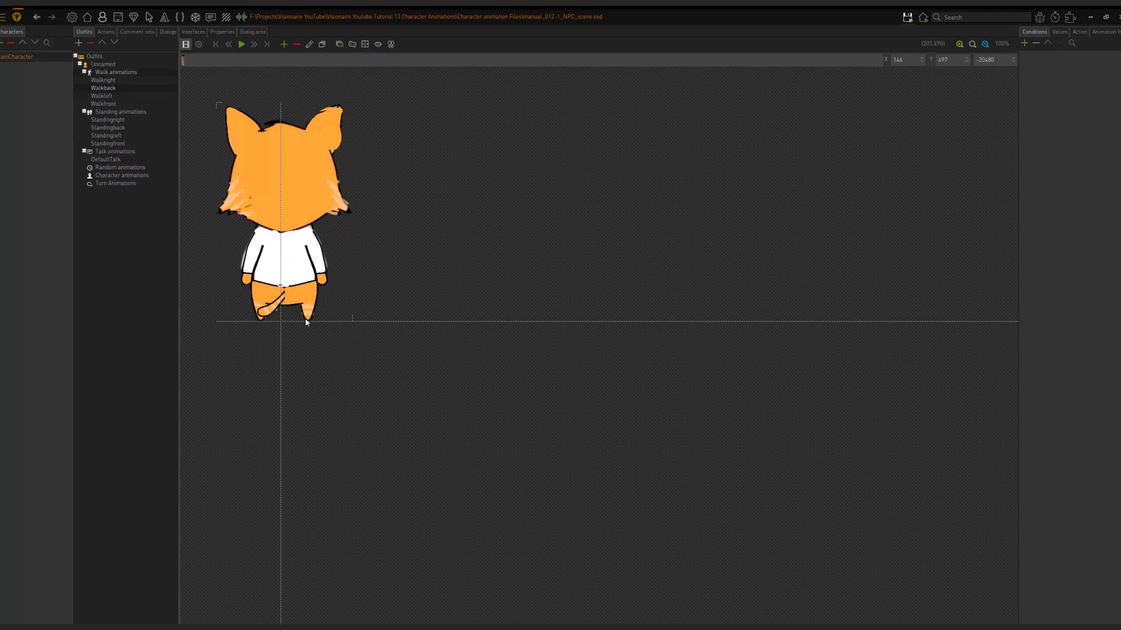
left_click(110, 96)
left_click(107, 105)
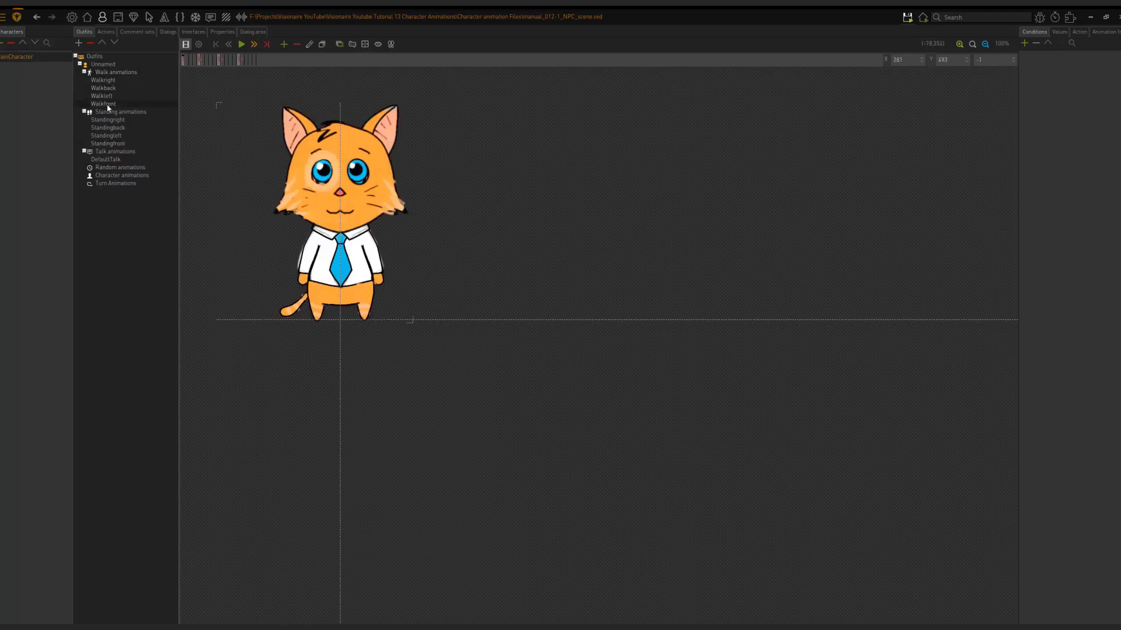
left_click(111, 121)
left_click(110, 128)
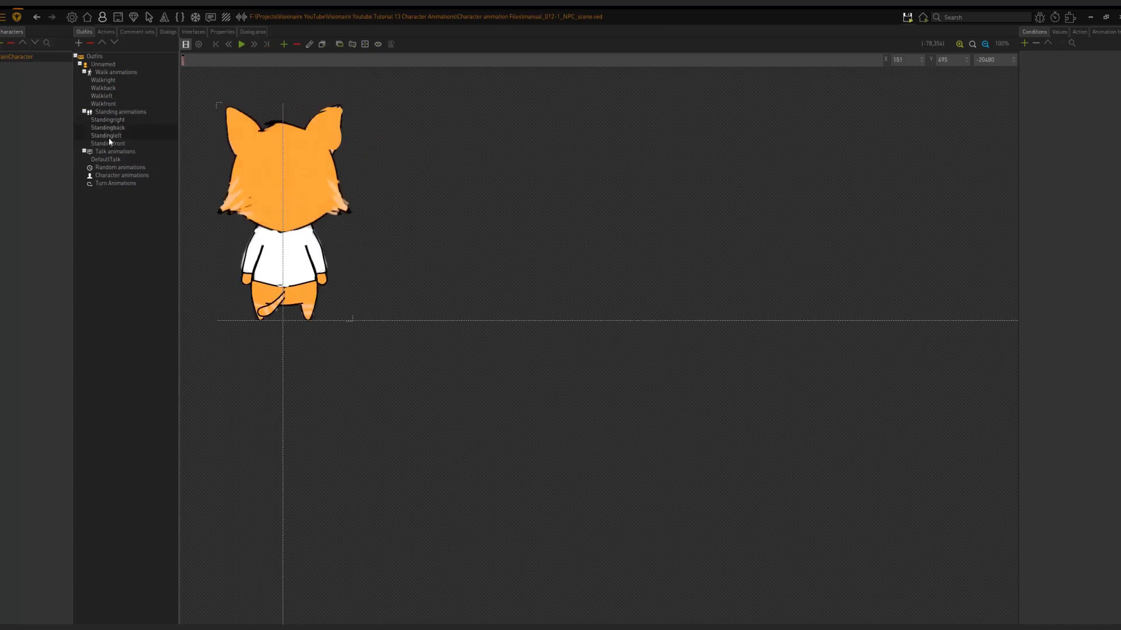
left_click(109, 136)
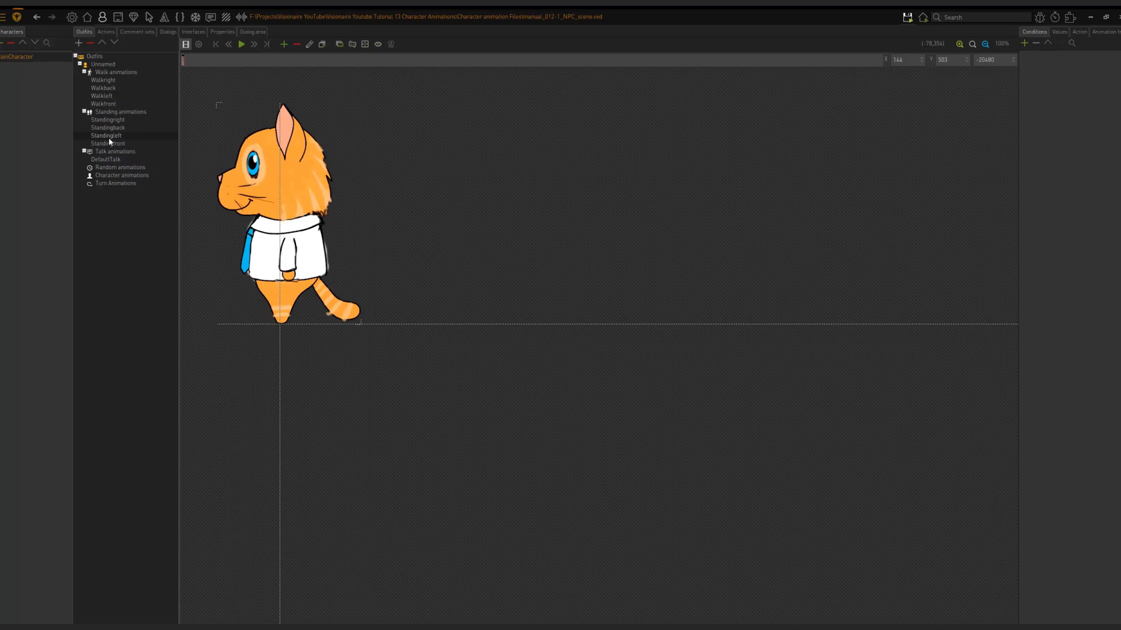
left_click(117, 166)
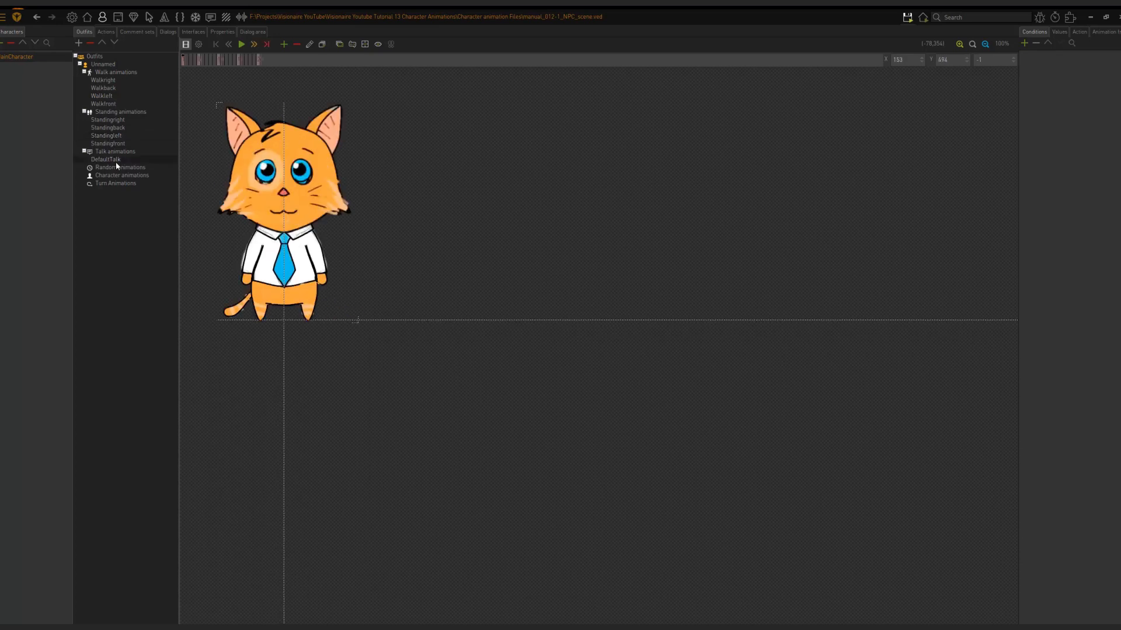
left_click(116, 152)
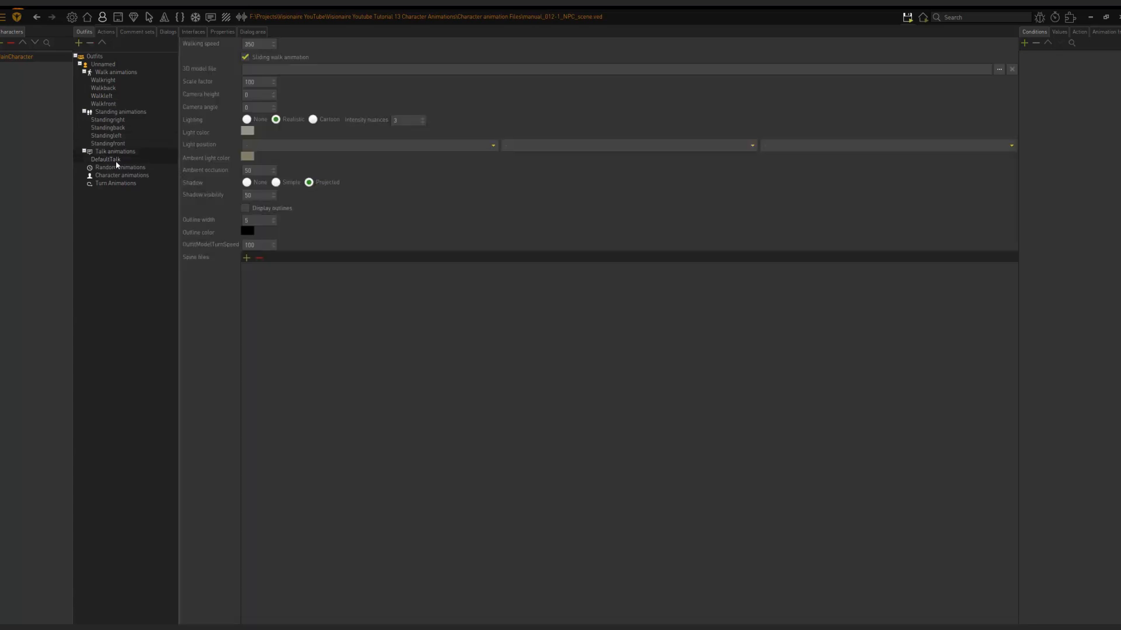
left_click(116, 163)
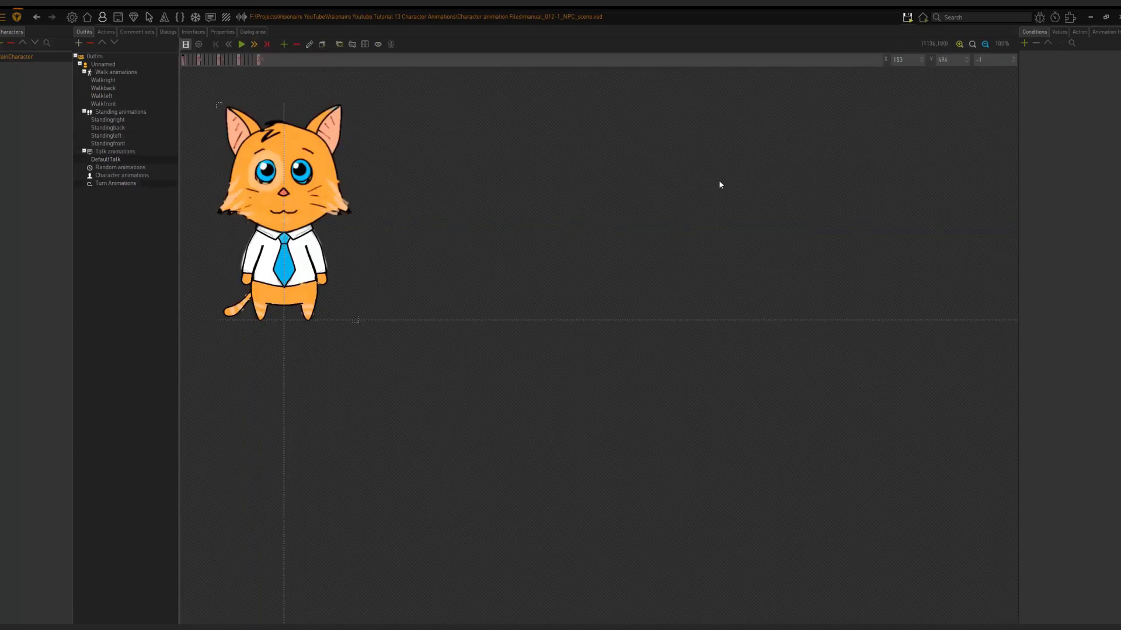
Step: Save and run the game again, walking the cat to several spots around the compass carpet to check its animations
left_click(927, 17)
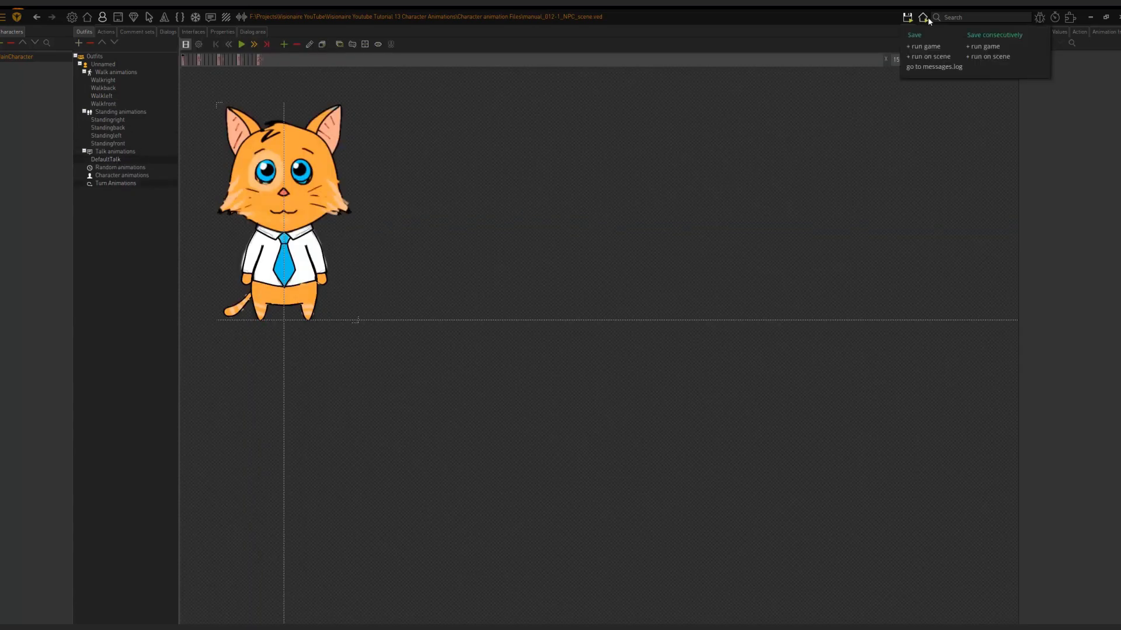
left_click(934, 53)
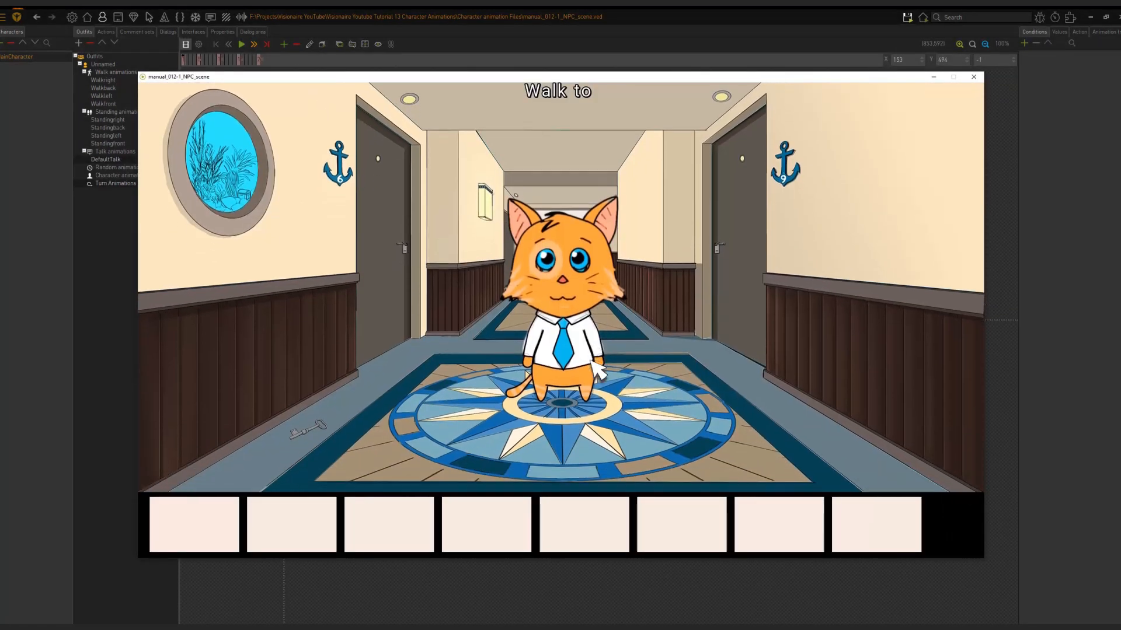
left_click(450, 412)
left_click(577, 333)
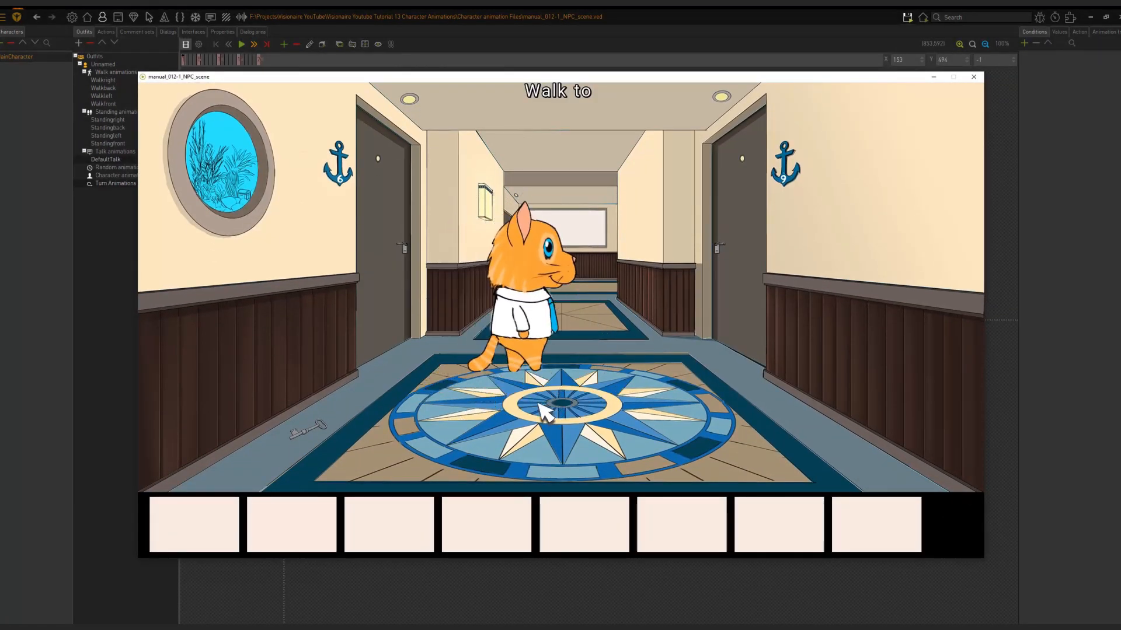
left_click(537, 403)
left_click(564, 350)
left_click(561, 393)
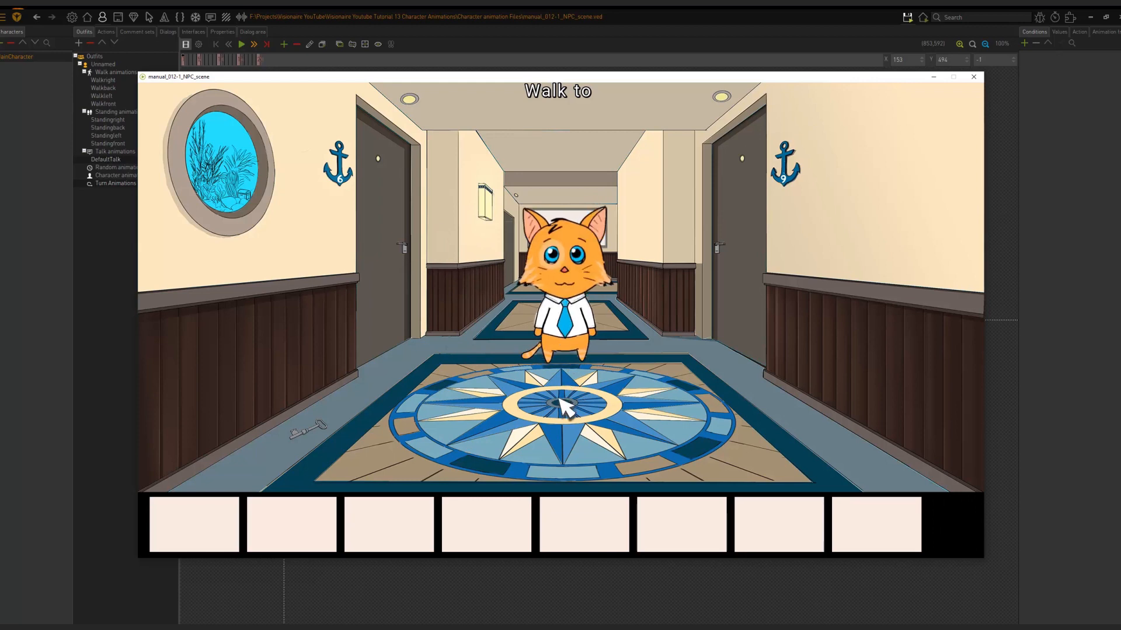